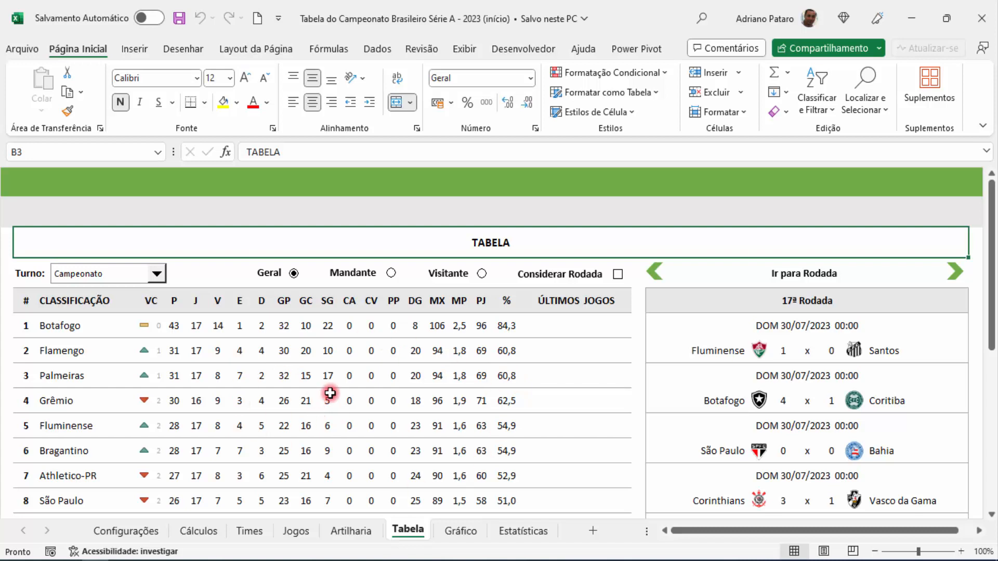
# Step: Look over the Cálculos and Tabela sheets, checking the first team's ÚLTIMOS JOGOS cells and the available Turno options
pyautogui.click(203, 530)
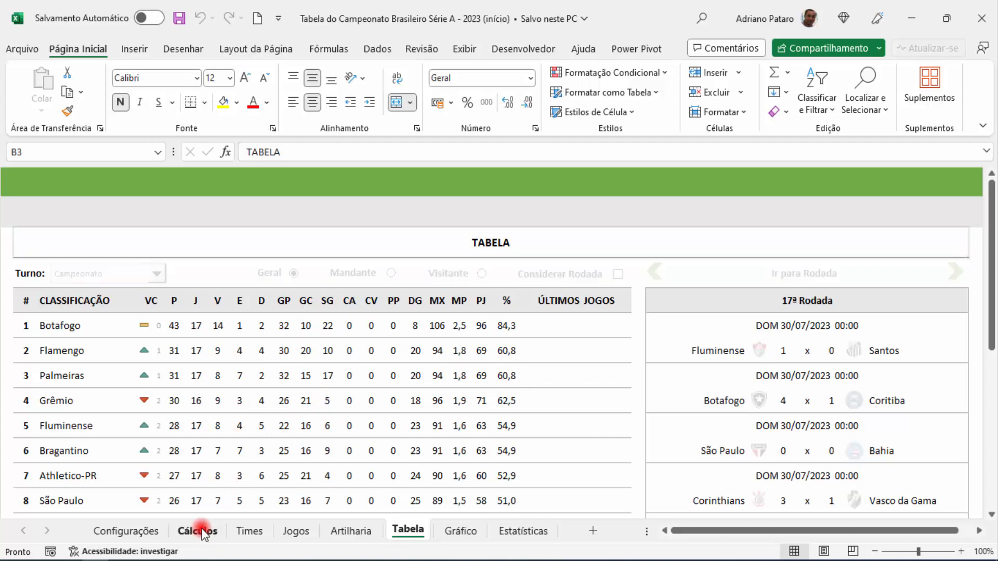
pyautogui.scroll(14, 964, 254)
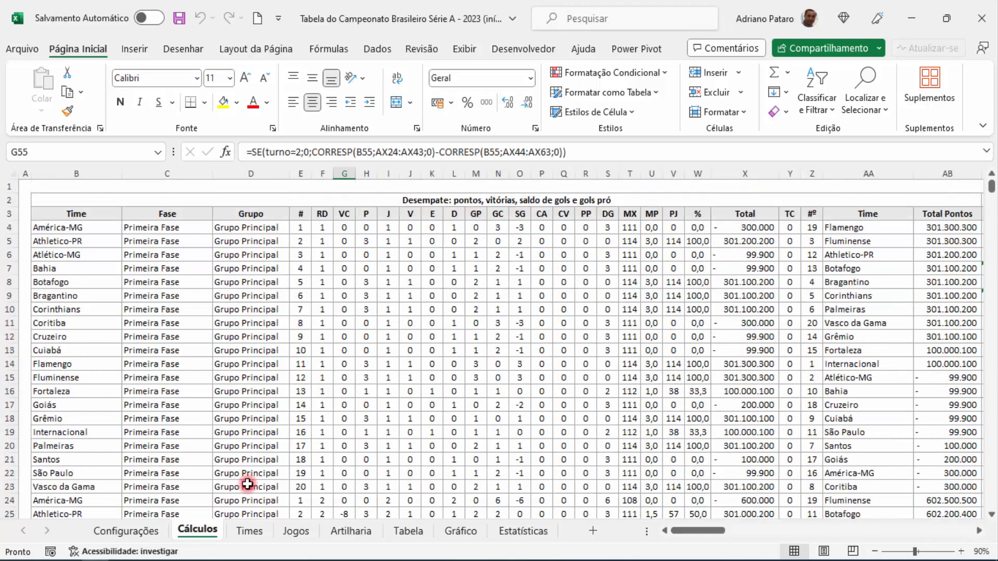
pyautogui.click(409, 532)
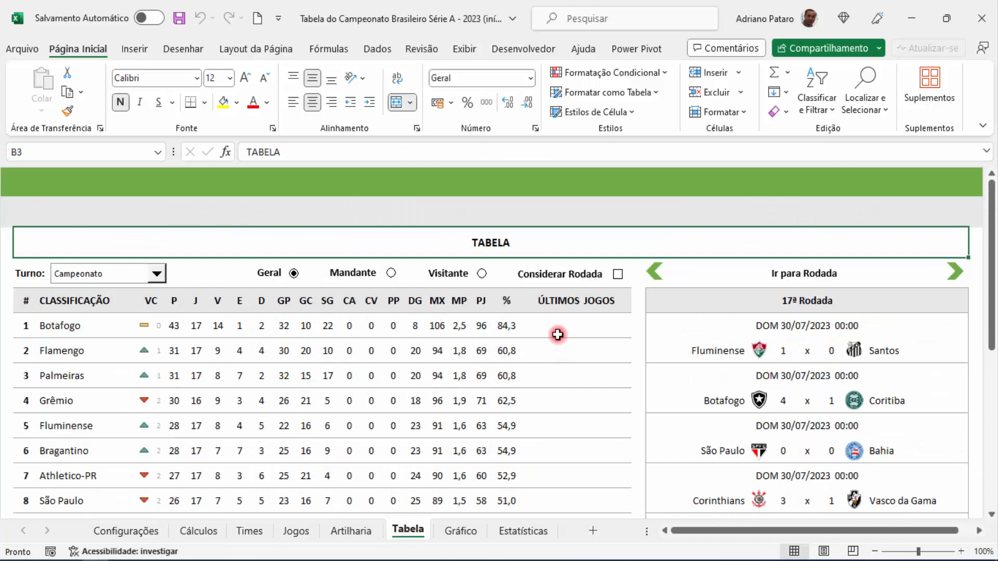
pyautogui.moveTo(530, 327); pyautogui.dragTo(620, 332)
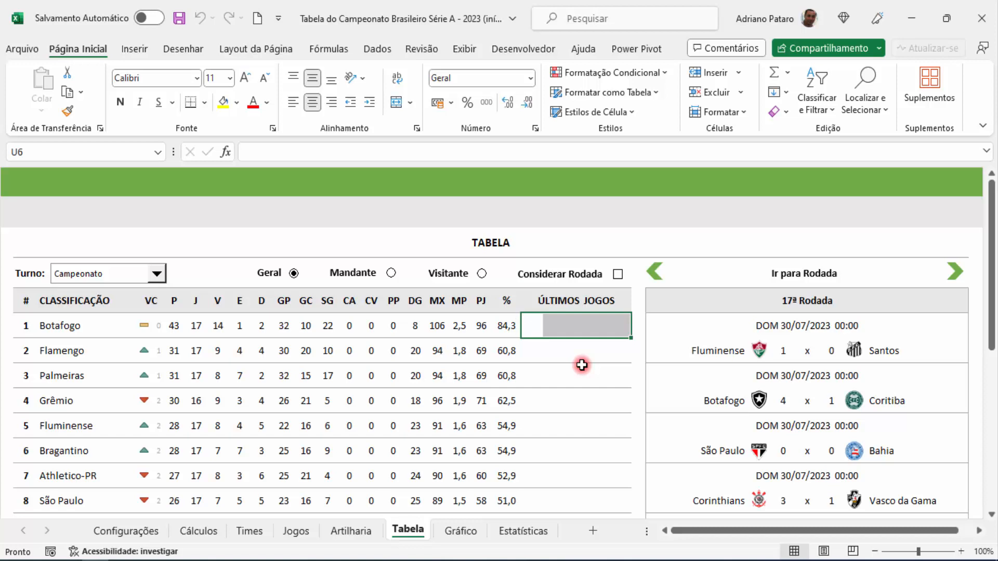
pyautogui.click(283, 351)
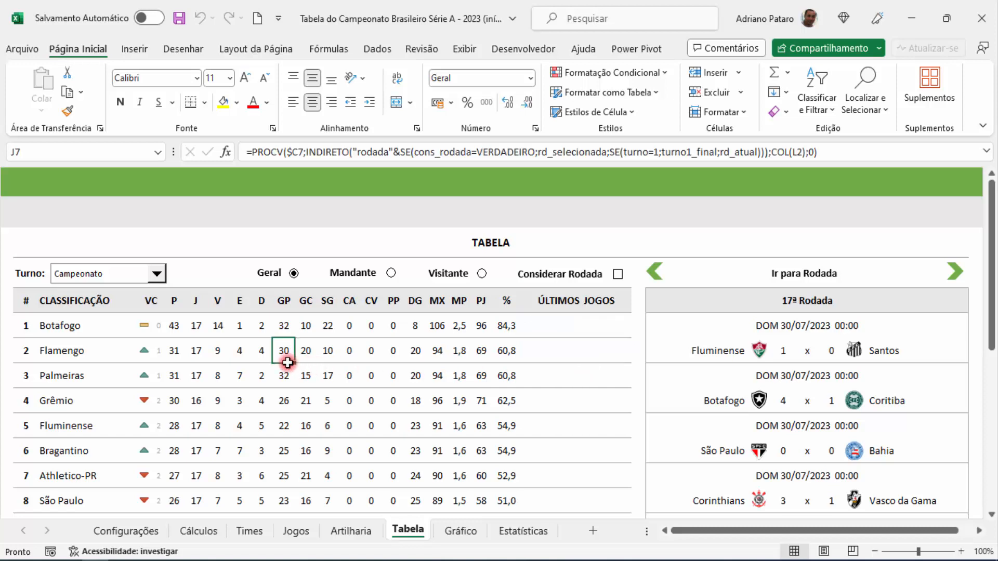
pyautogui.click(159, 278)
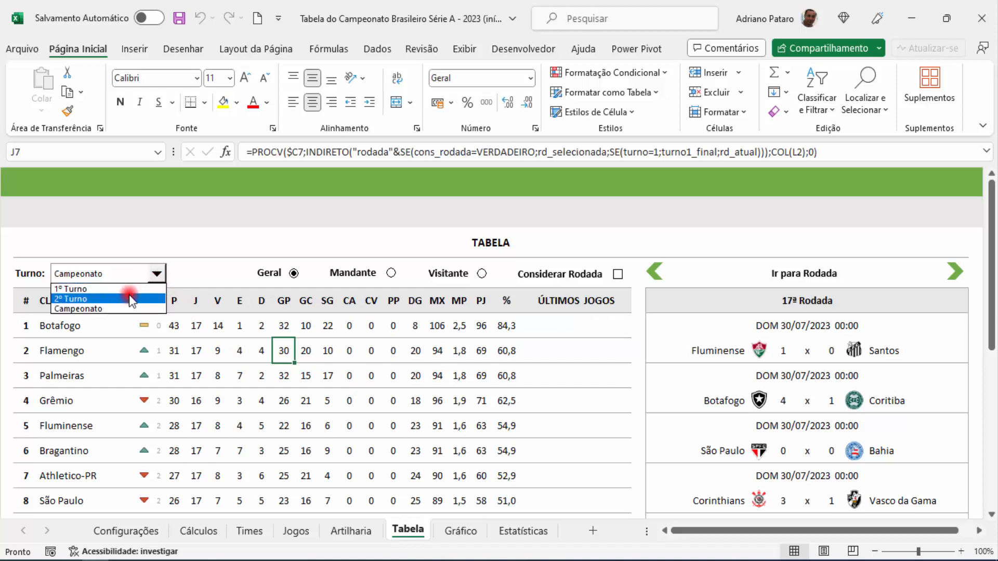
pyautogui.click(304, 350)
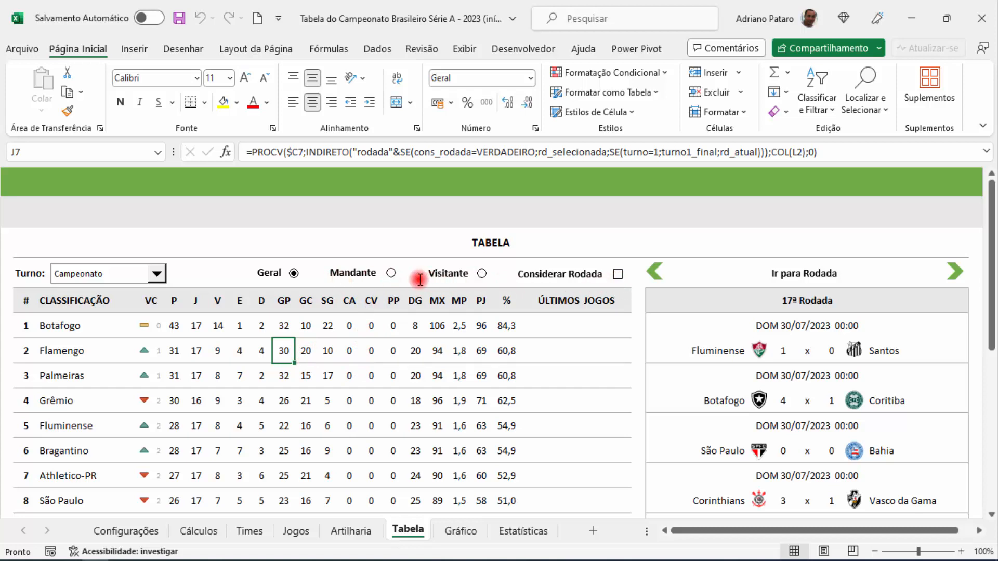
pyautogui.click(219, 326)
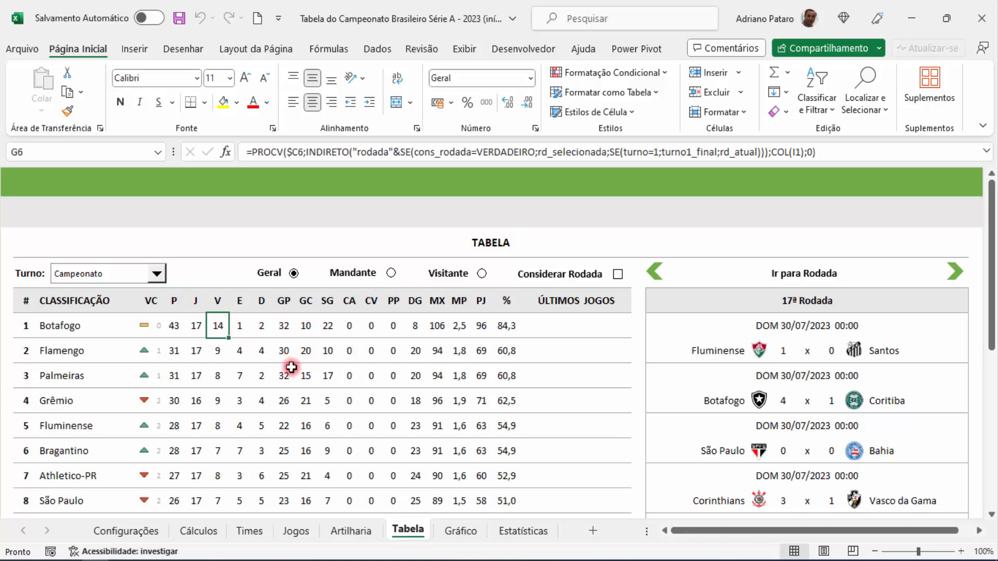
# Step: Examine the full points formula in cell H4 of the Cálculos sheet
pyautogui.click(213, 531)
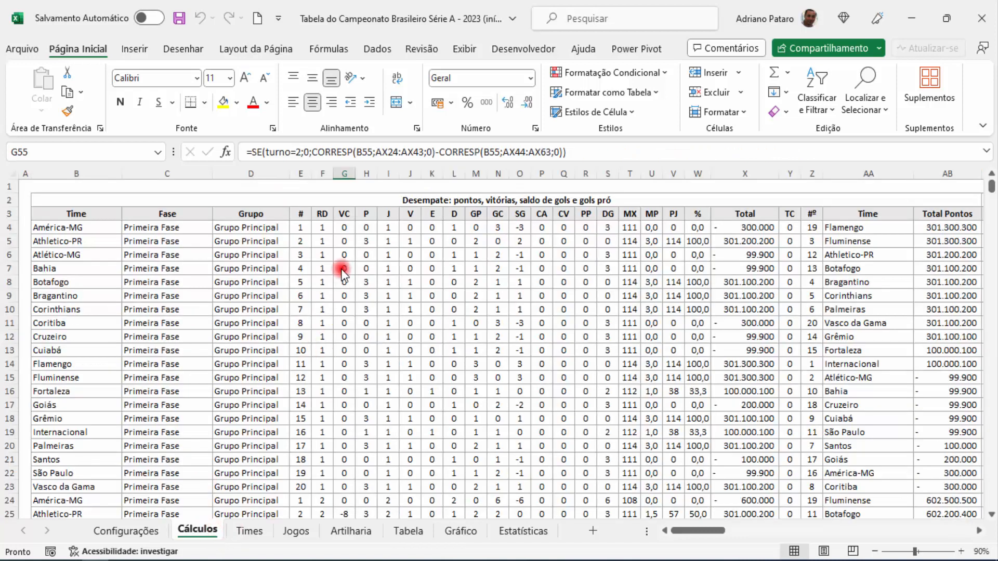
pyautogui.click(370, 226)
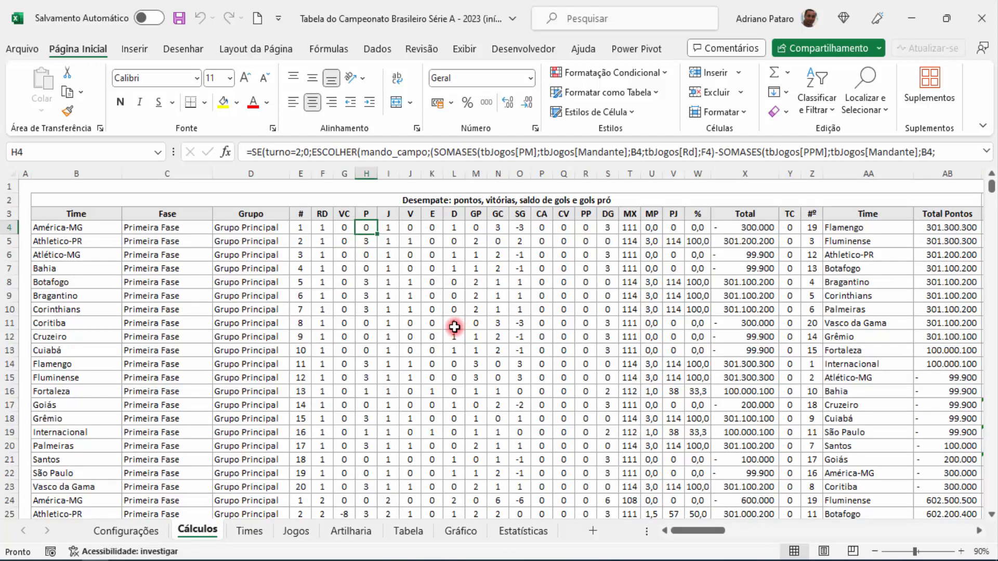
pyautogui.moveTo(513, 168); pyautogui.dragTo(508, 243)
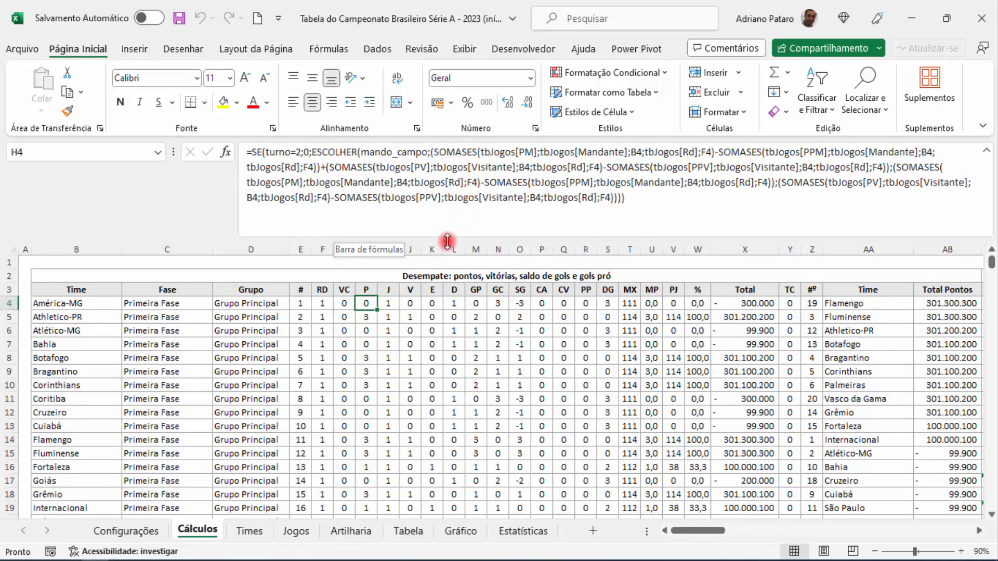
pyautogui.moveTo(447, 240); pyautogui.dragTo(444, 172)
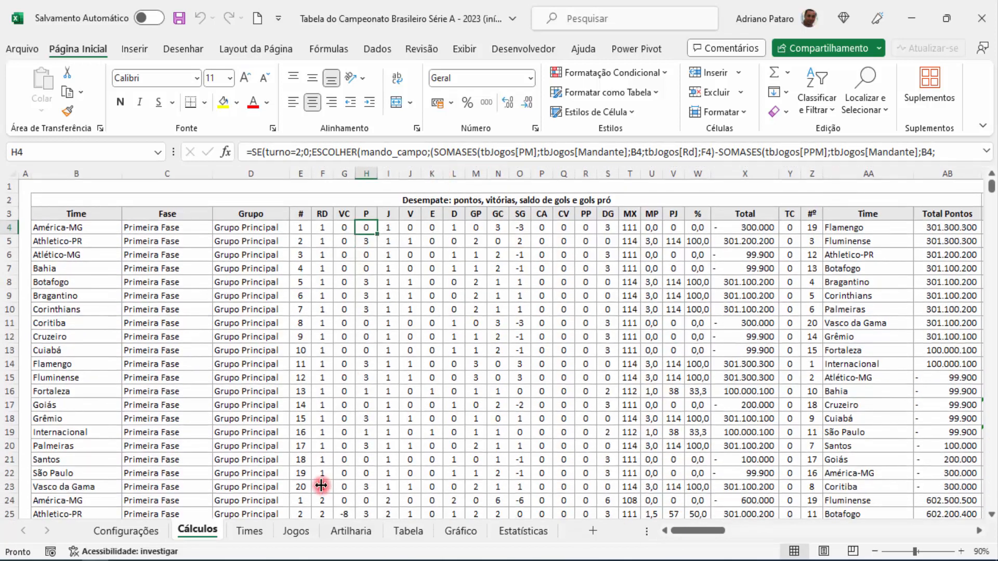
# Step: View the Tabela standings for Mandante and for Visitante, and set the view back to Geral
pyautogui.click(405, 534)
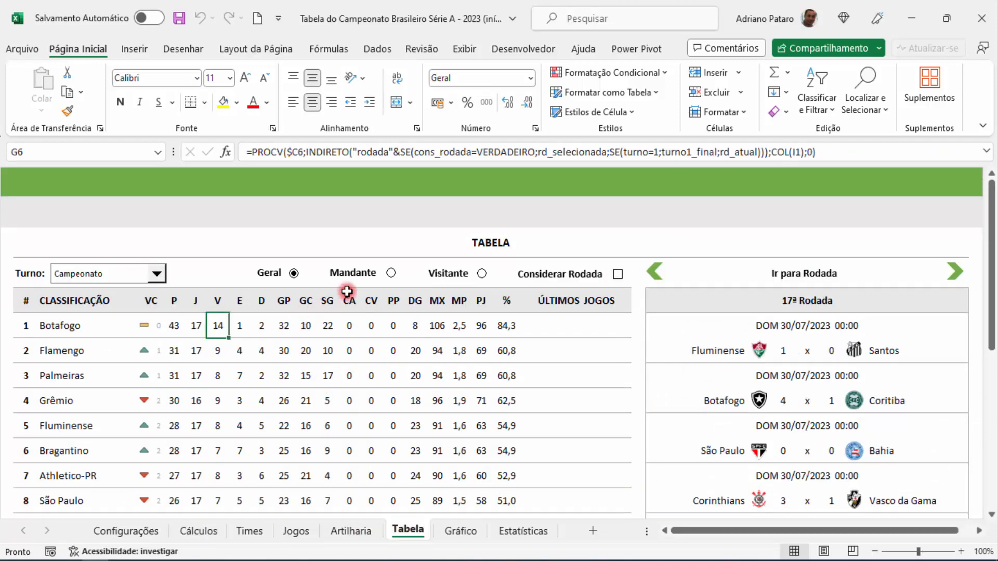
pyautogui.click(390, 274)
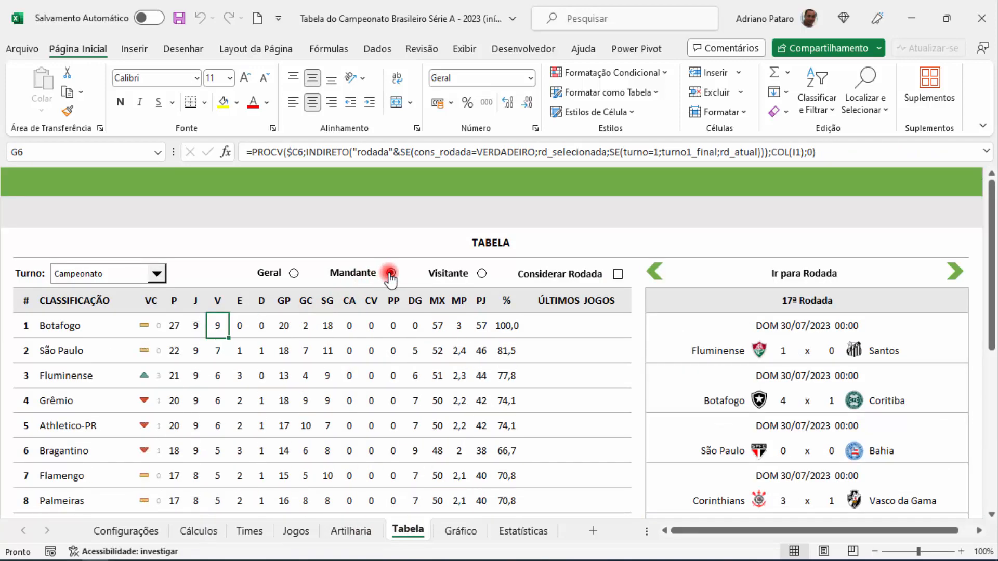
pyautogui.scroll(-1, 324, 368)
pyautogui.scroll(-2, 324, 369)
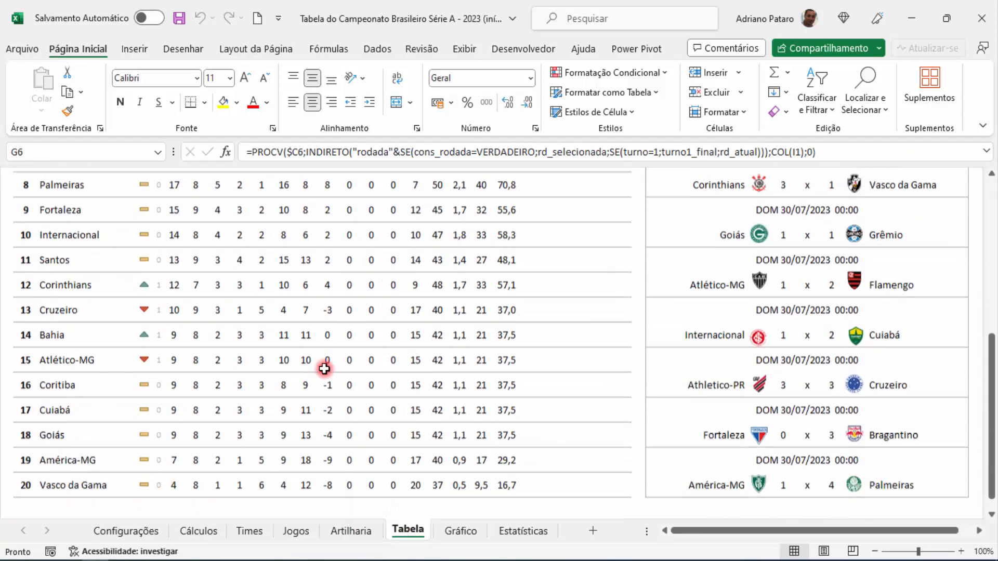
pyautogui.scroll(4, 324, 368)
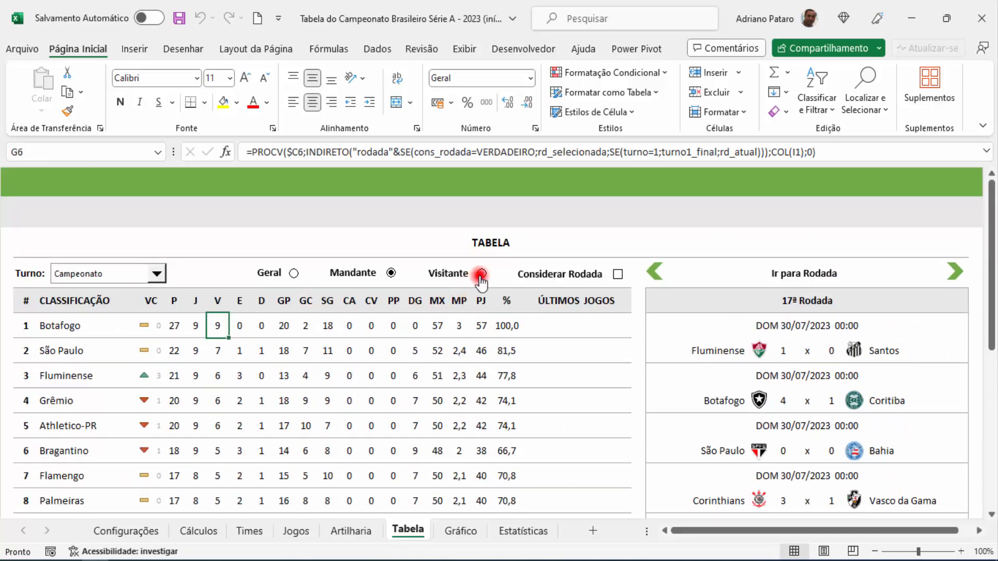
pyautogui.click(480, 276)
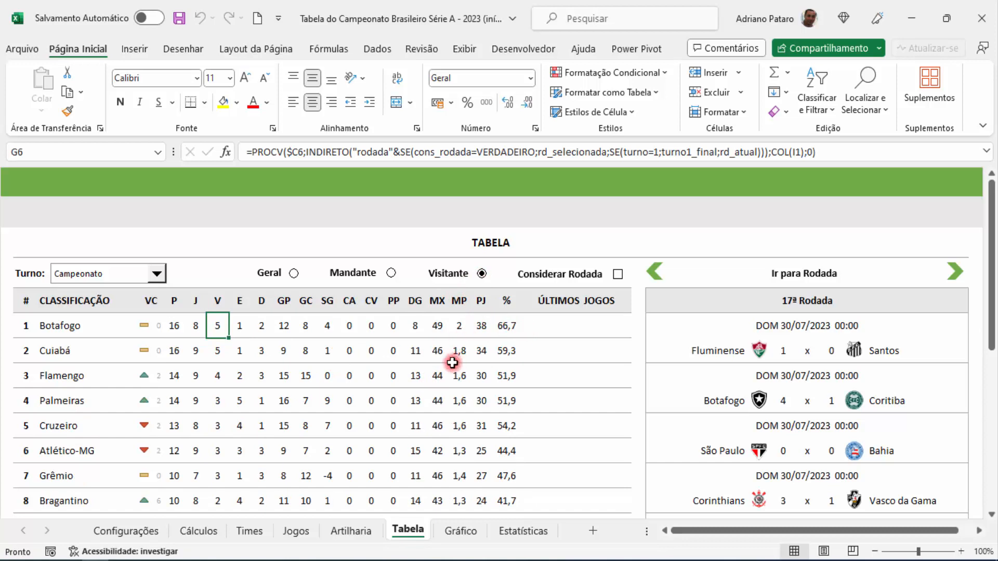
pyautogui.click(293, 274)
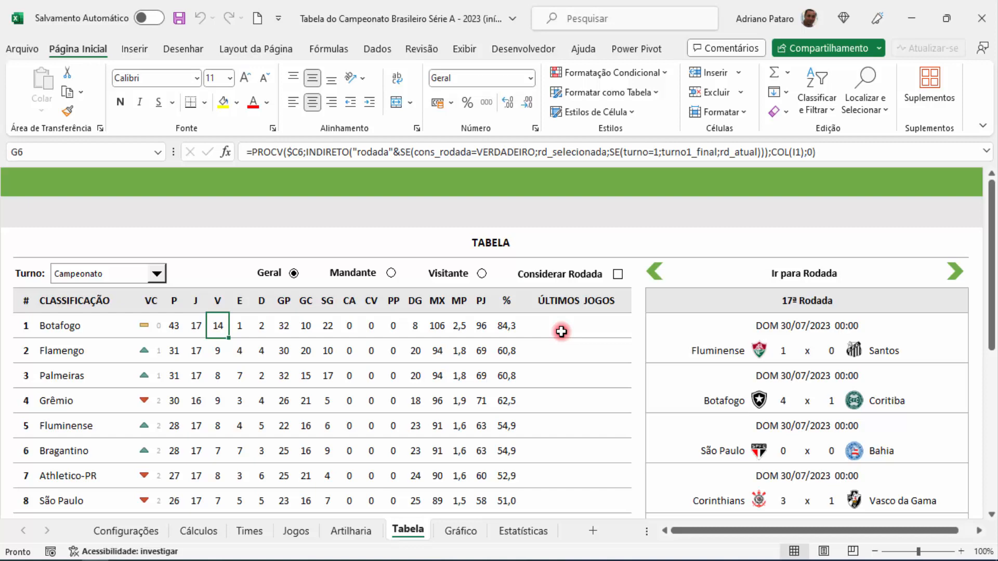
# Step: Examine the Últimos Jogos, Mandante and Visitante blocks on the Cálculos sheet, including the Últimos 5 Jogos cells
pyautogui.click(202, 531)
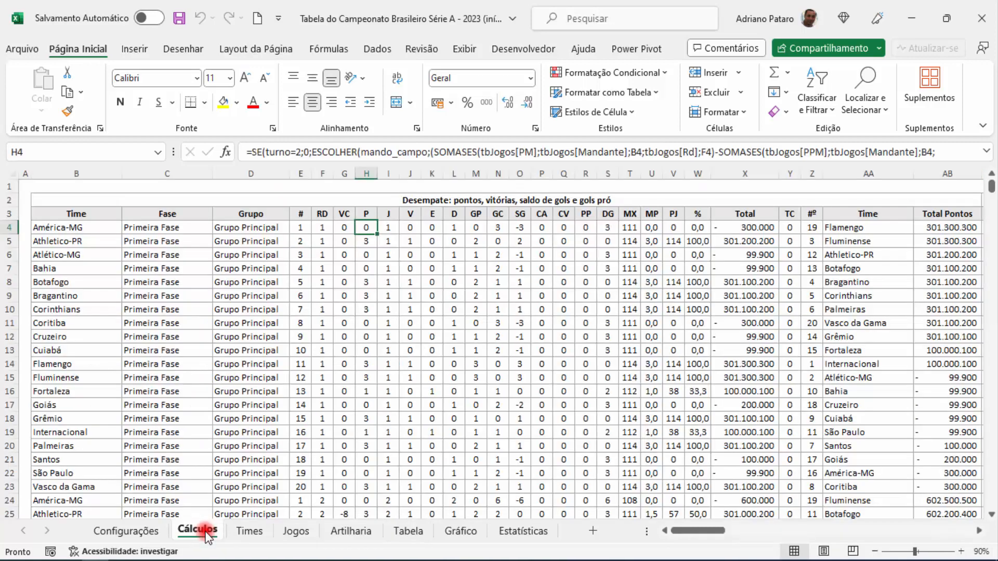
pyautogui.moveTo(716, 530); pyautogui.dragTo(787, 534)
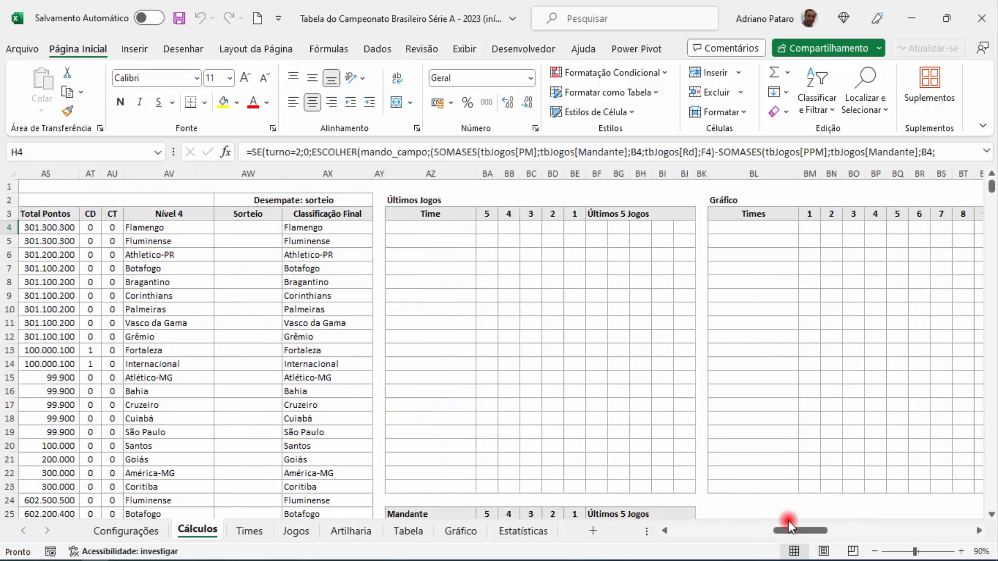
pyautogui.click(431, 229)
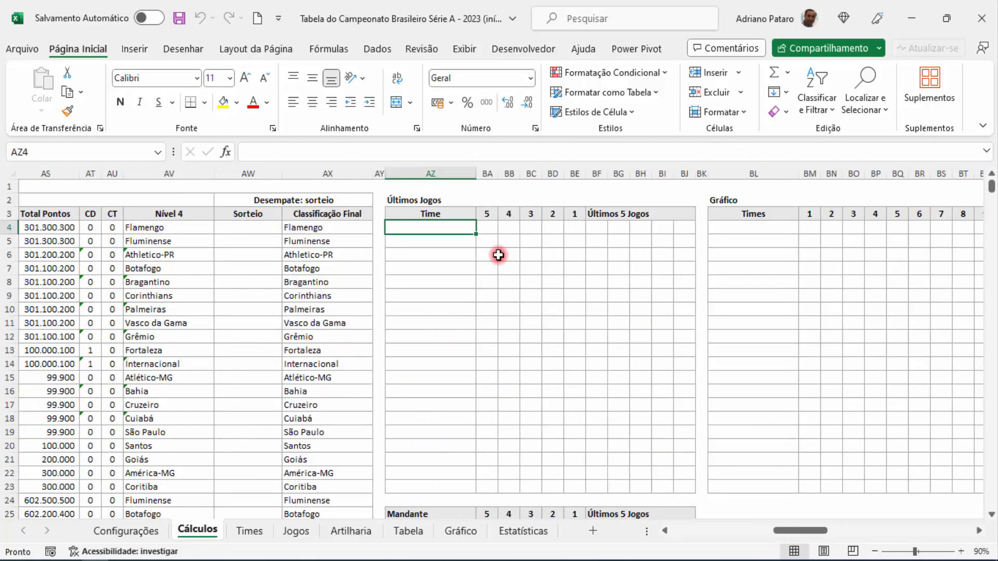
pyautogui.scroll(-9, 475, 358)
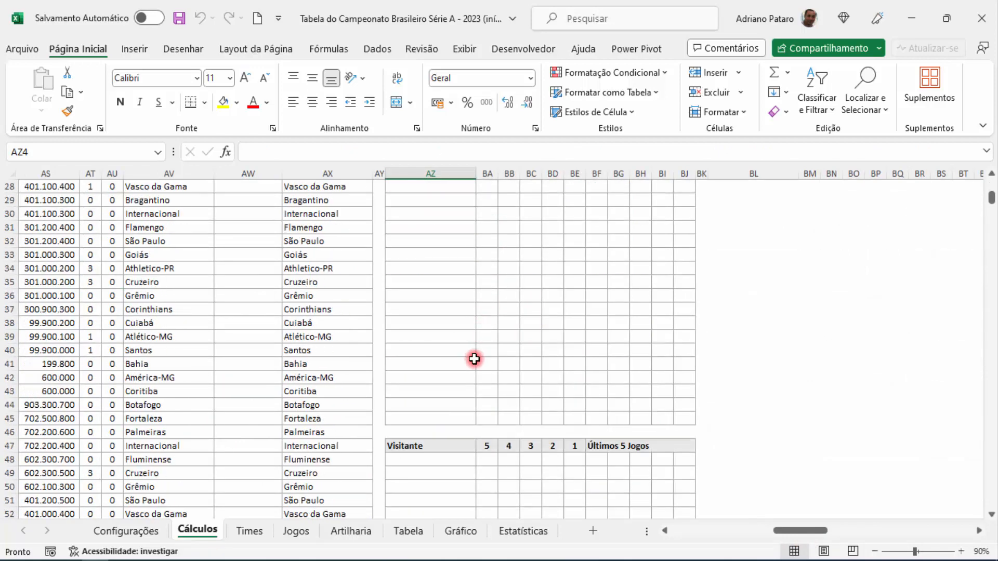
pyautogui.scroll(-1, 474, 359)
pyautogui.scroll(10, 482, 374)
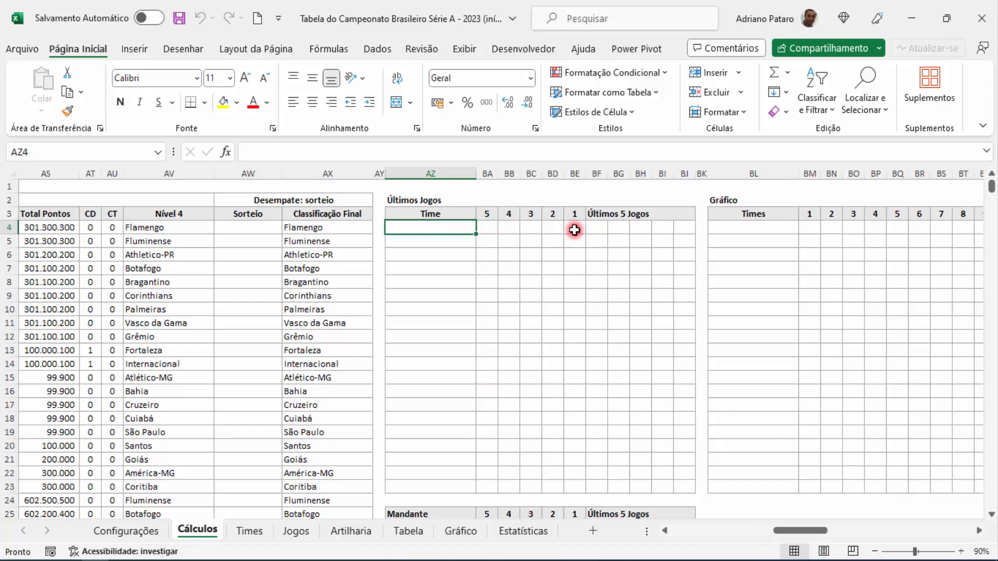
pyautogui.moveTo(488, 229); pyautogui.dragTo(681, 227)
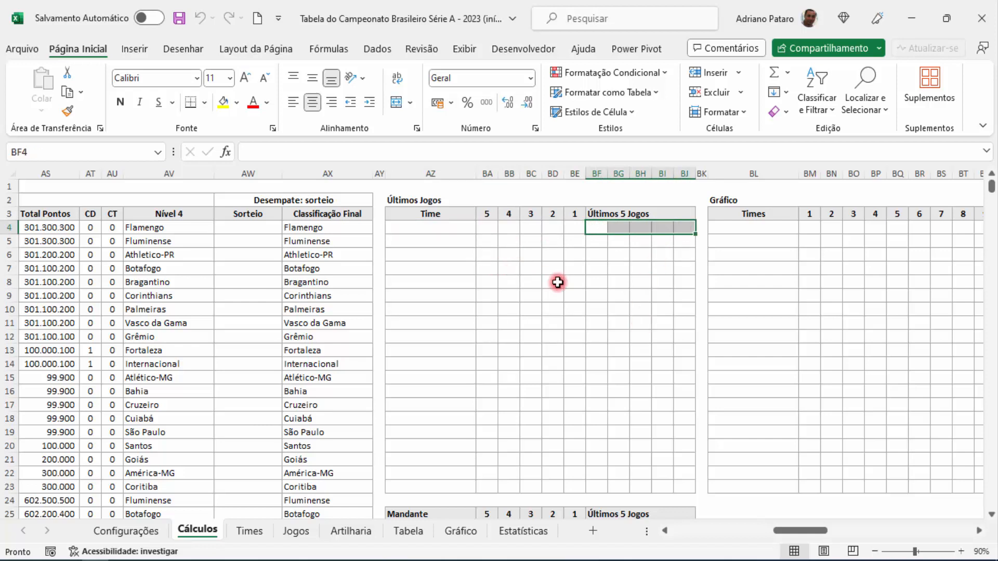
# Step: Enter =B4 in cell AZ4, the first Time cell of the Últimos Jogos block
pyautogui.click(459, 229)
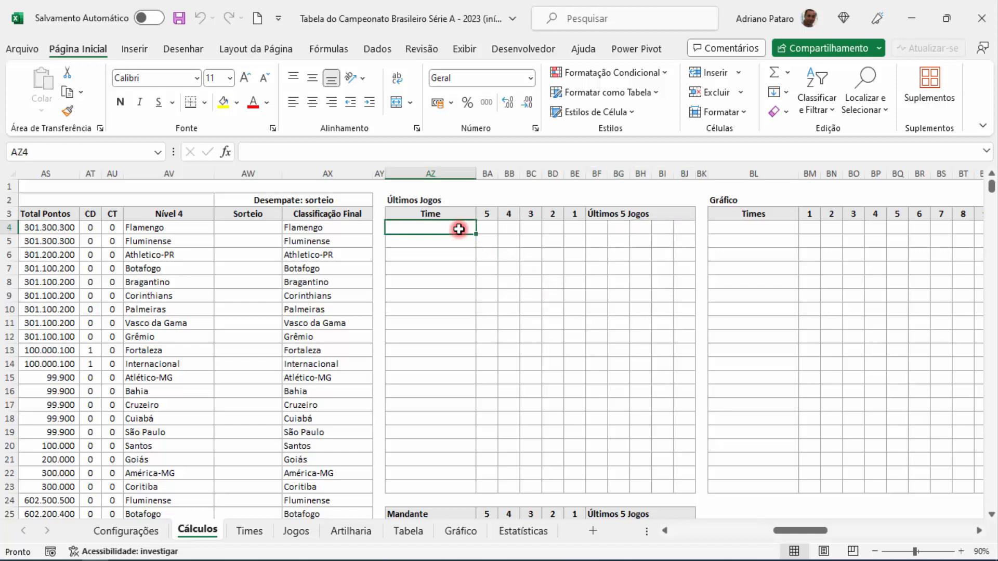
pyautogui.write('=')
pyautogui.moveTo(790, 531); pyautogui.dragTo(647, 528)
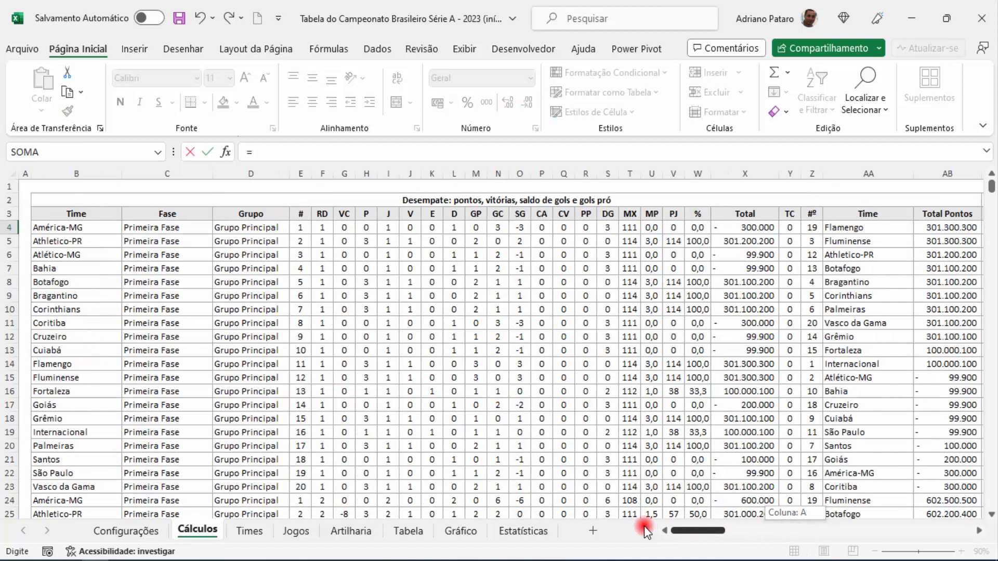
pyautogui.click(89, 231)
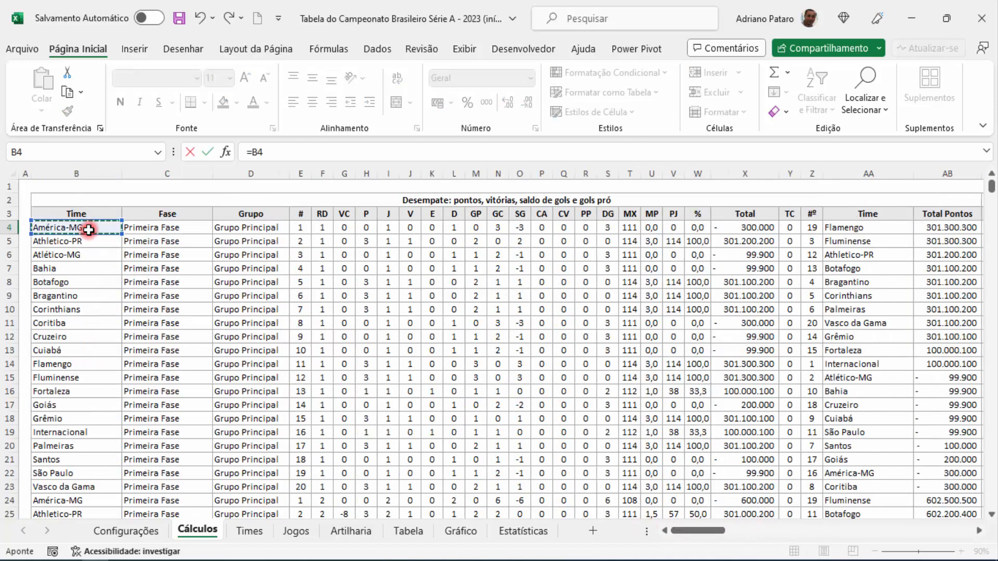
pyautogui.press('Return')
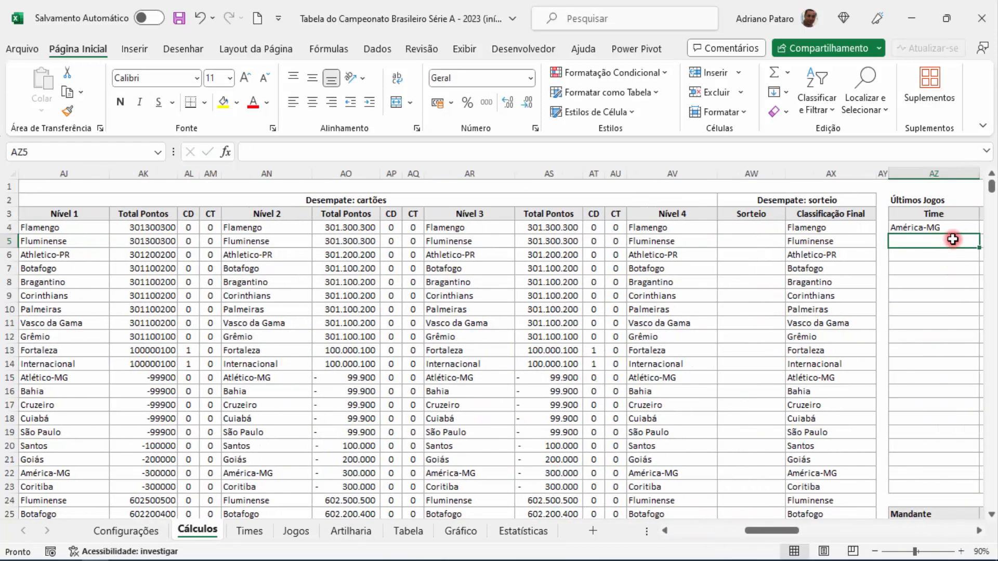
# Step: Fill the AZ4 team formula down through AZ23 in the Últimos Jogos block
pyautogui.click(949, 234)
pyautogui.moveTo(790, 530); pyautogui.dragTo(803, 532)
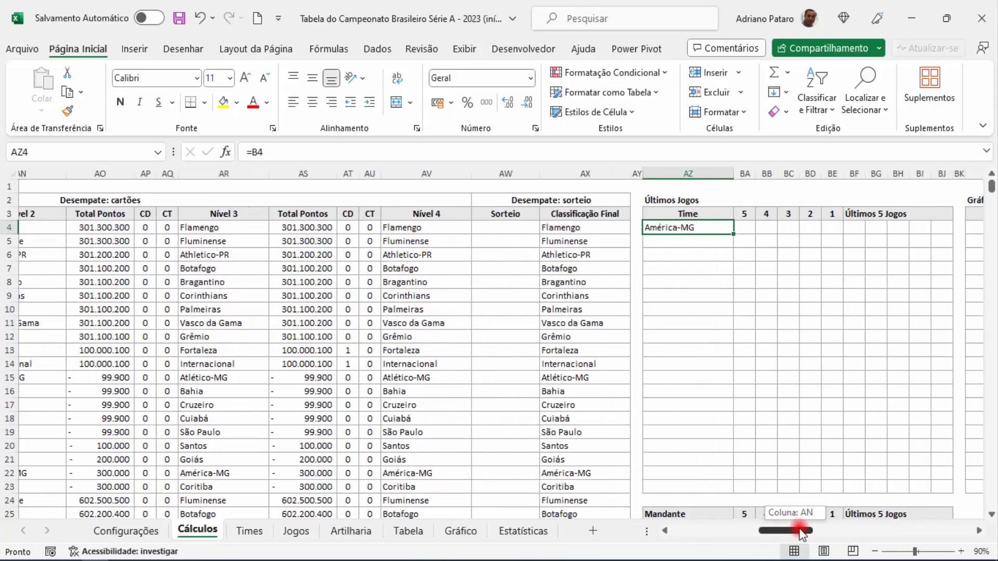
pyautogui.moveTo(734, 236); pyautogui.dragTo(724, 492)
pyautogui.moveTo(791, 531); pyautogui.dragTo(811, 533)
pyautogui.click(429, 227)
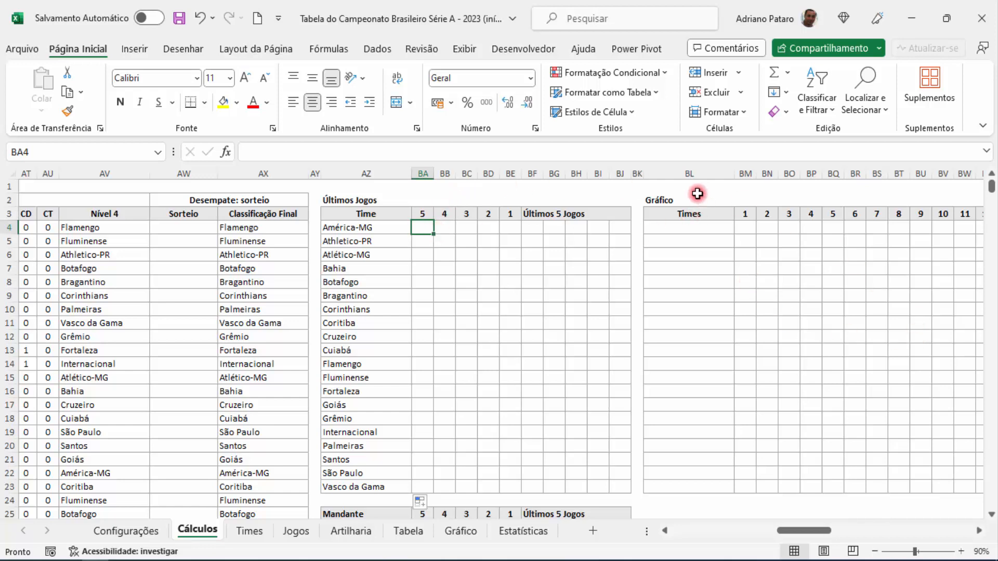
# Step: Insert blank columns from BL to CP between the Últimos Jogos and Gráfico blocks
pyautogui.moveTo(690, 174); pyautogui.dragTo(968, 183)
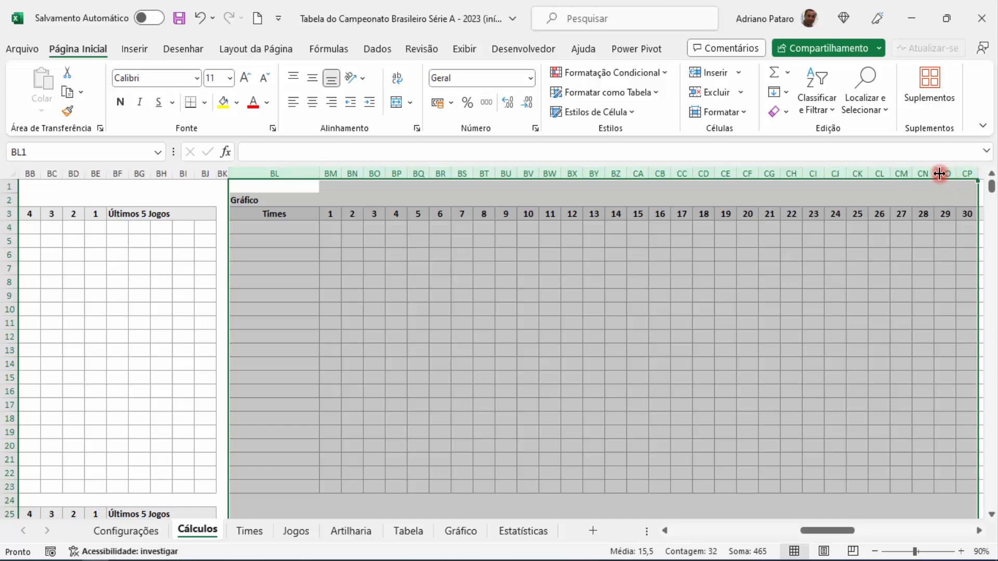
pyautogui.rightClick(940, 174)
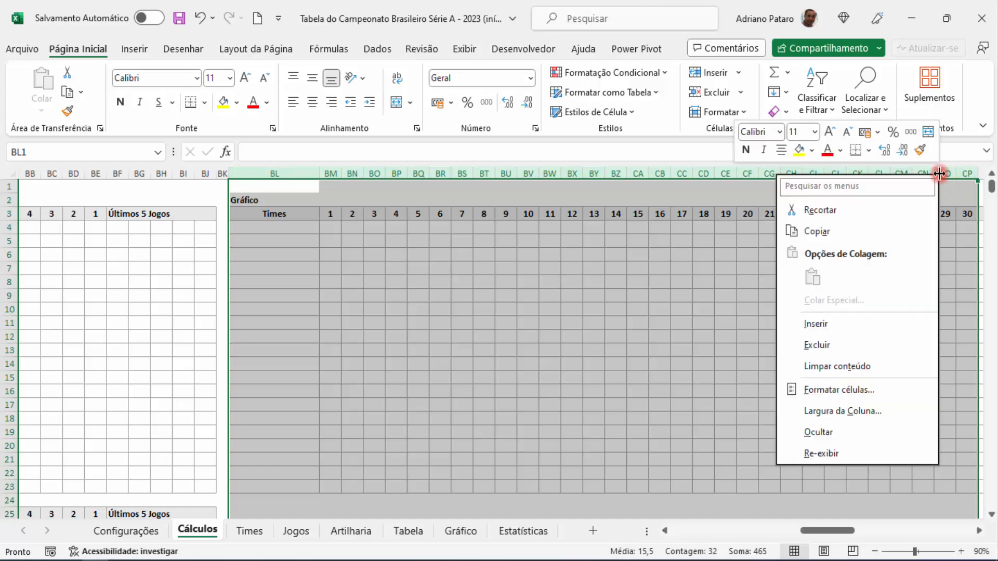
pyautogui.click(836, 324)
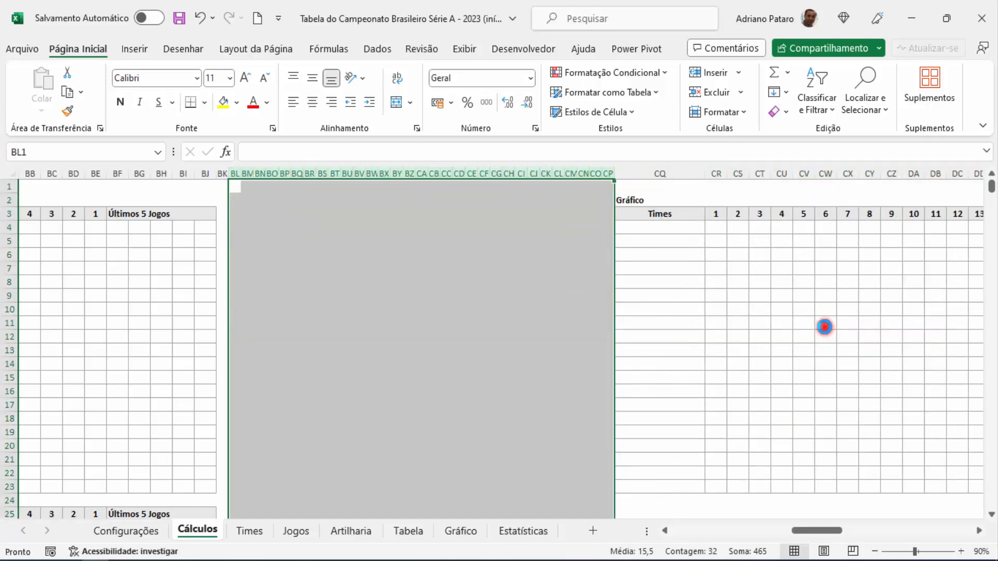
pyautogui.click(457, 306)
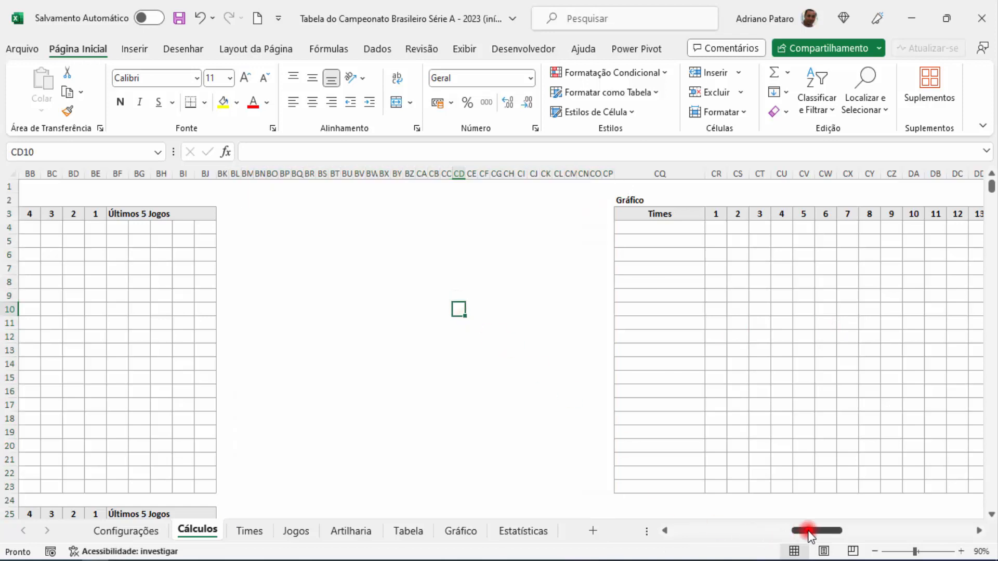
pyautogui.moveTo(809, 536); pyautogui.dragTo(800, 533)
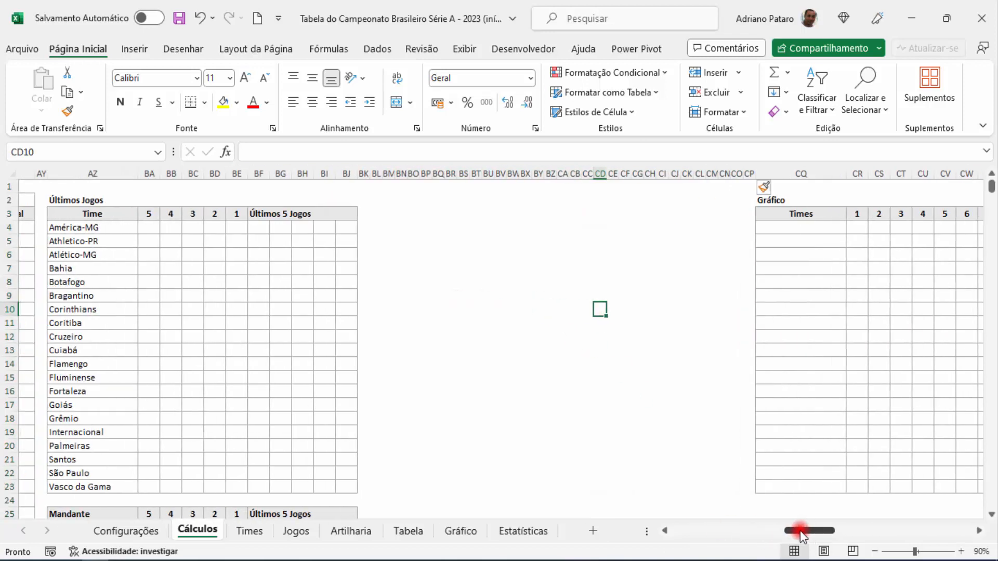
# Step: Copy the table headers Rd through PV from the Jogos sheet and paste them into row 3 of Cálculos, starting at BL3
pyautogui.click(295, 530)
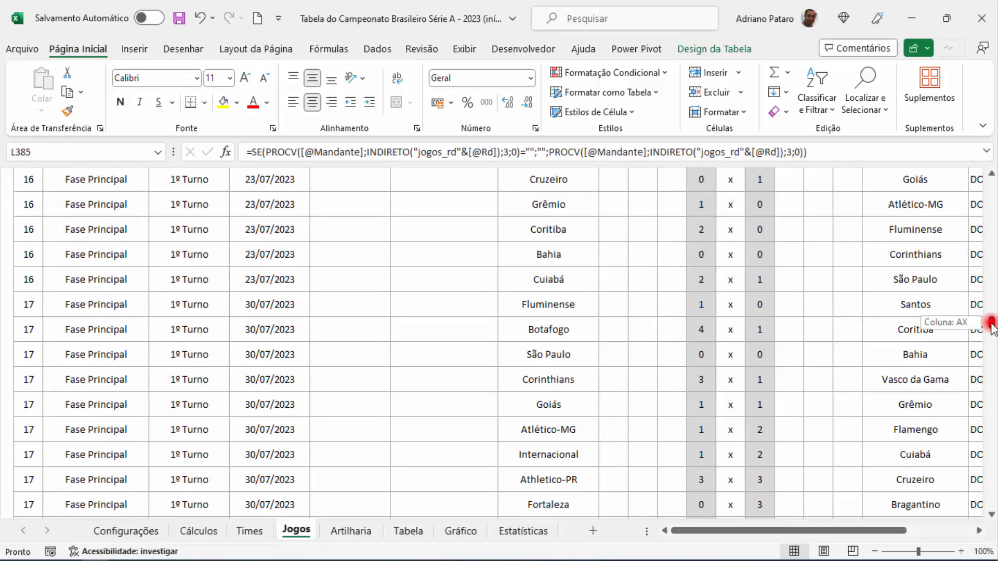
pyautogui.moveTo(992, 325); pyautogui.dragTo(988, 179)
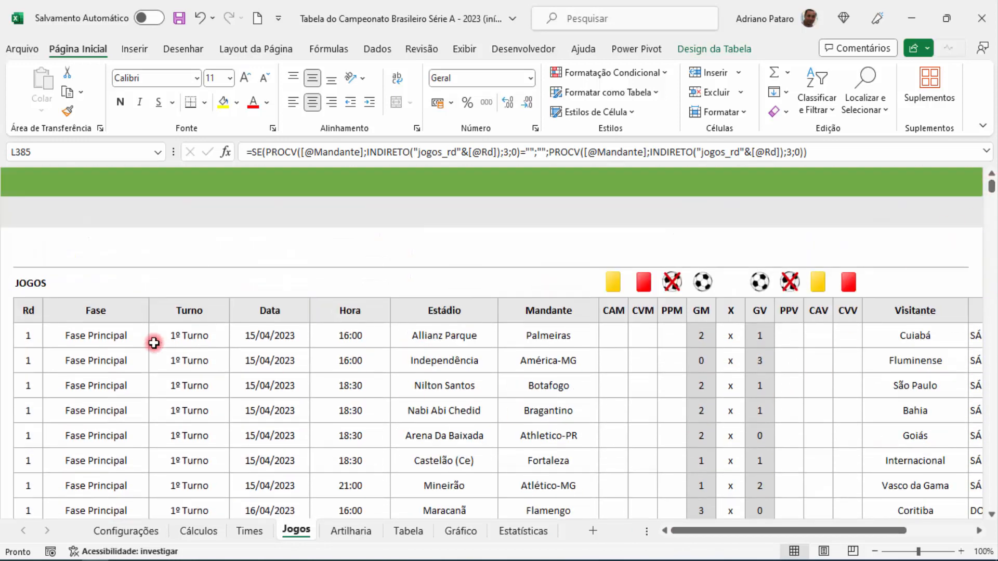
pyautogui.moveTo(29, 311); pyautogui.dragTo(579, 313)
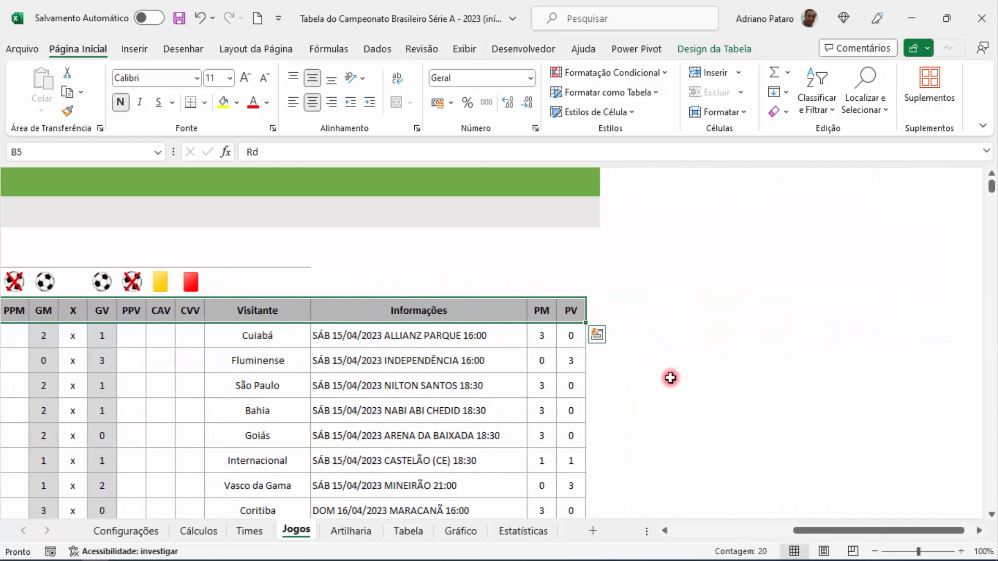
pyautogui.hotkey('ctrl', 'c')
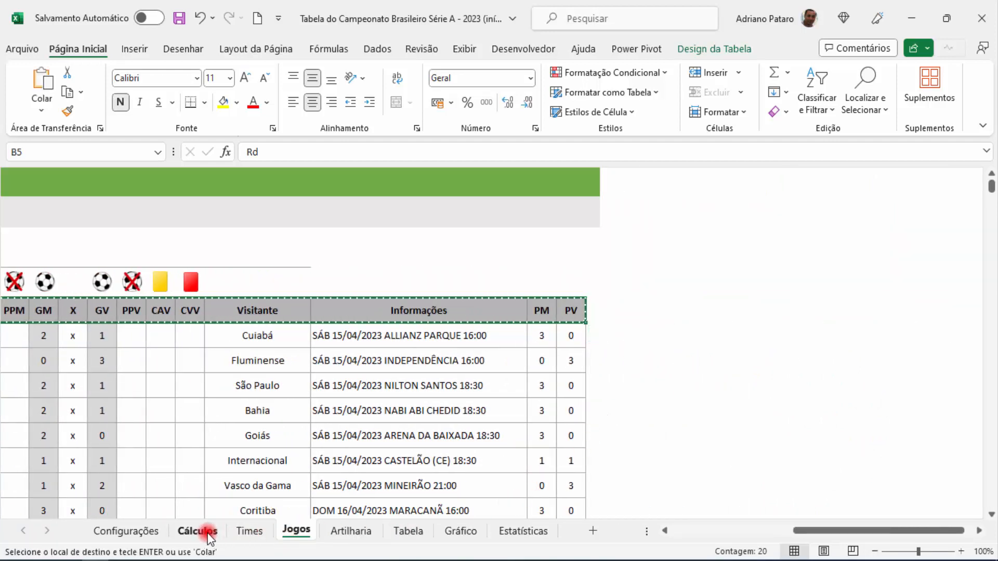
pyautogui.click(208, 533)
pyautogui.click(382, 214)
pyautogui.hotkey('ctrl', 'v')
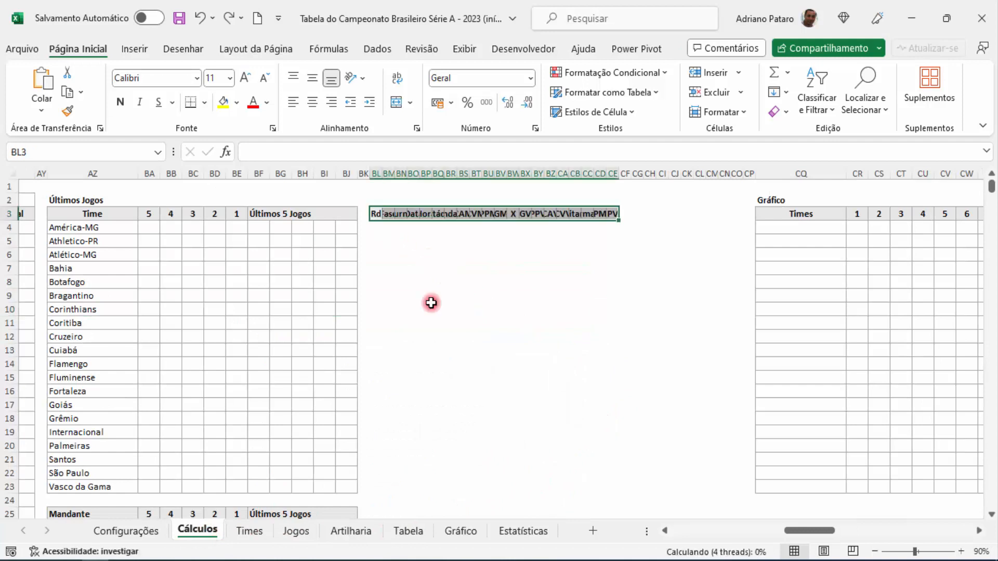
# Step: Apply the source column widths to the pasted header row starting at BL3
pyautogui.click(643, 231)
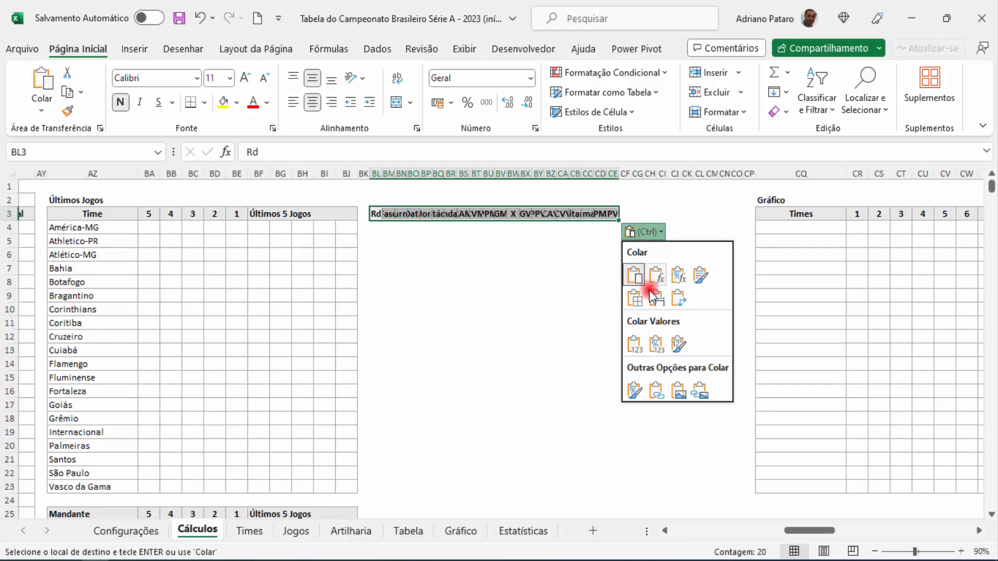
pyautogui.click(656, 299)
pyautogui.click(654, 299)
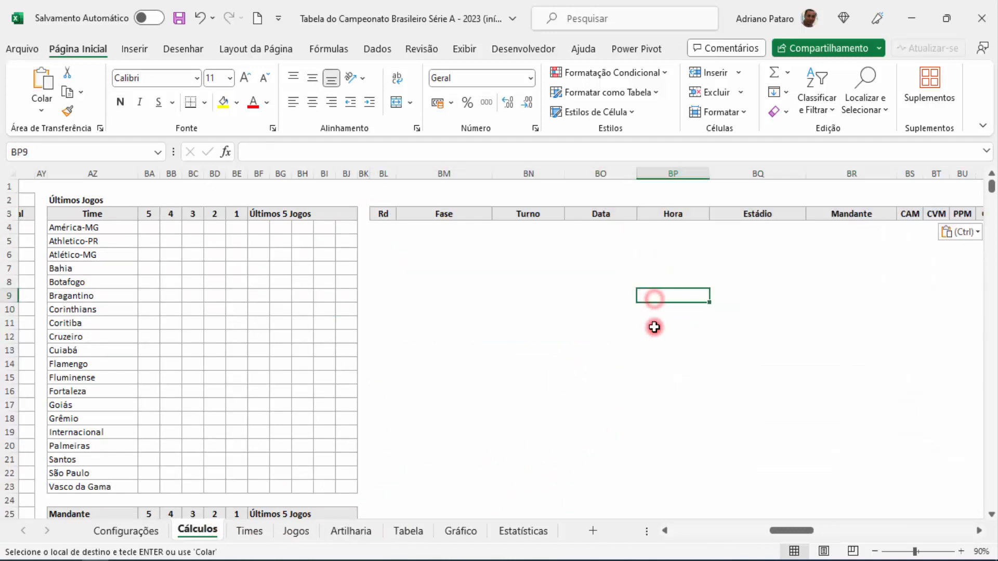
# Step: Start a DESLOC formula in cell BL4 with Jogos!B6, the first Rd value on the Jogos sheet, as Ref
pyautogui.moveTo(786, 531)
pyautogui.mouseDown()
pyautogui.moveTo(809, 532)
pyautogui.moveTo(784, 529)
pyautogui.mouseUp()
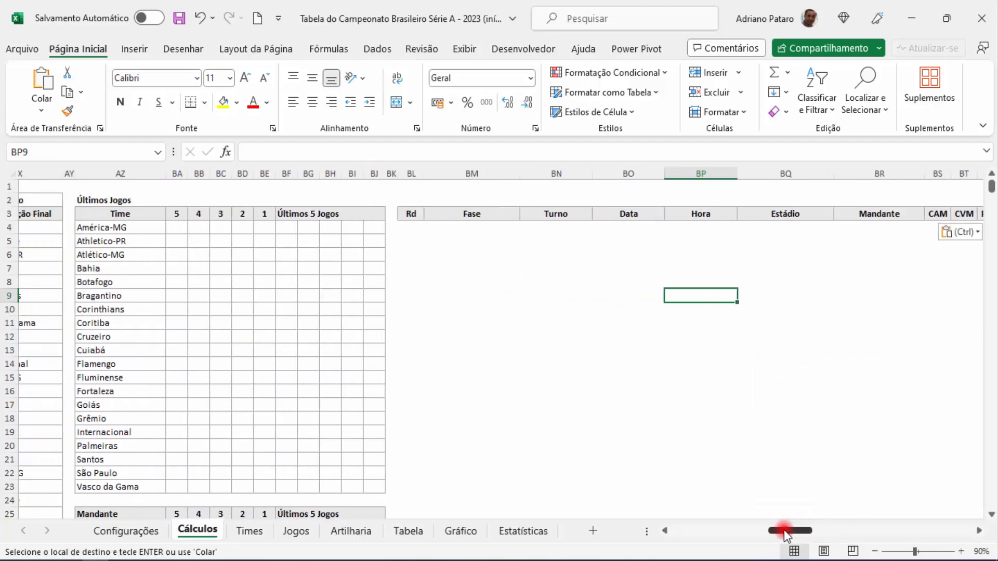
pyautogui.click(415, 231)
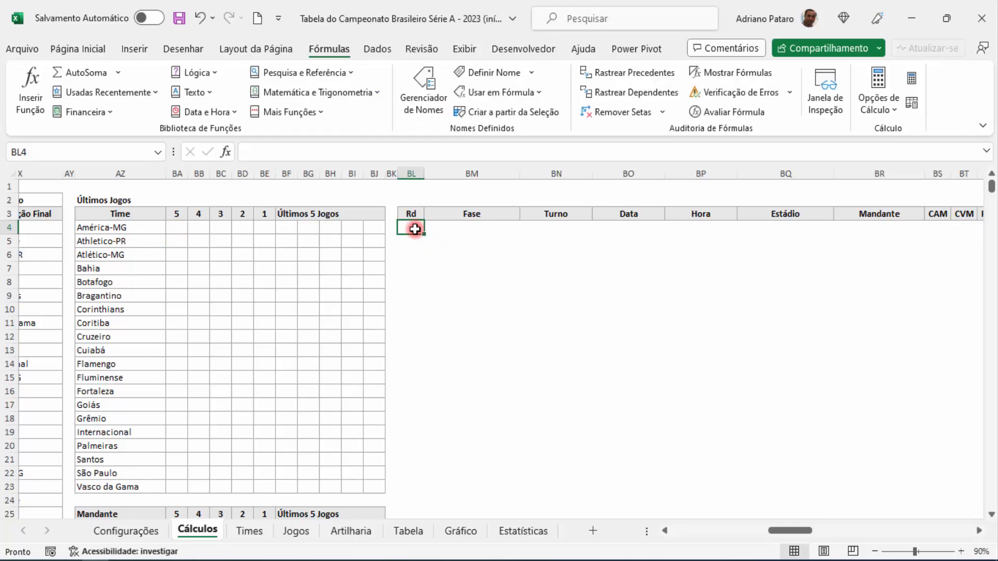
pyautogui.write('=DES')
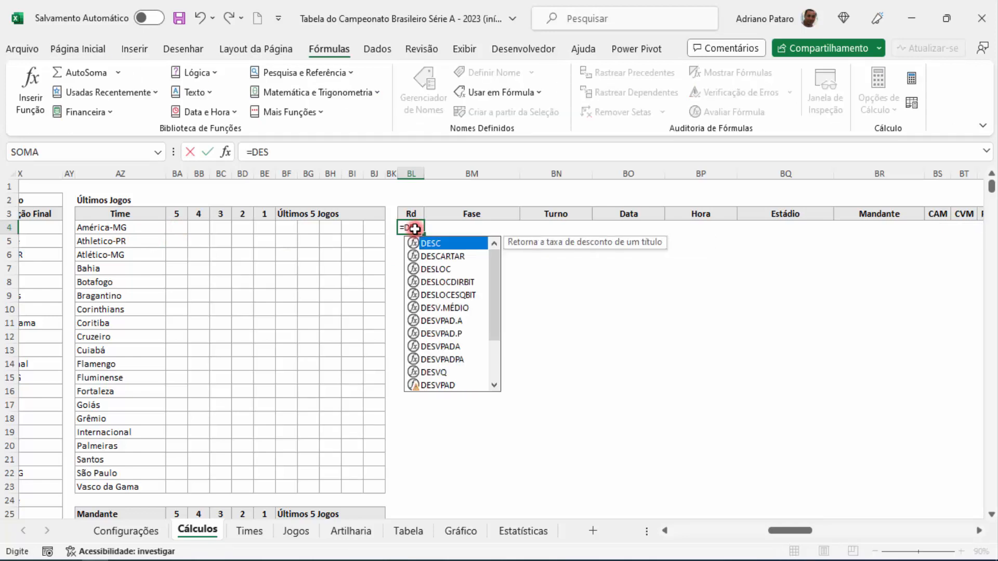
pyautogui.write('LOC()')
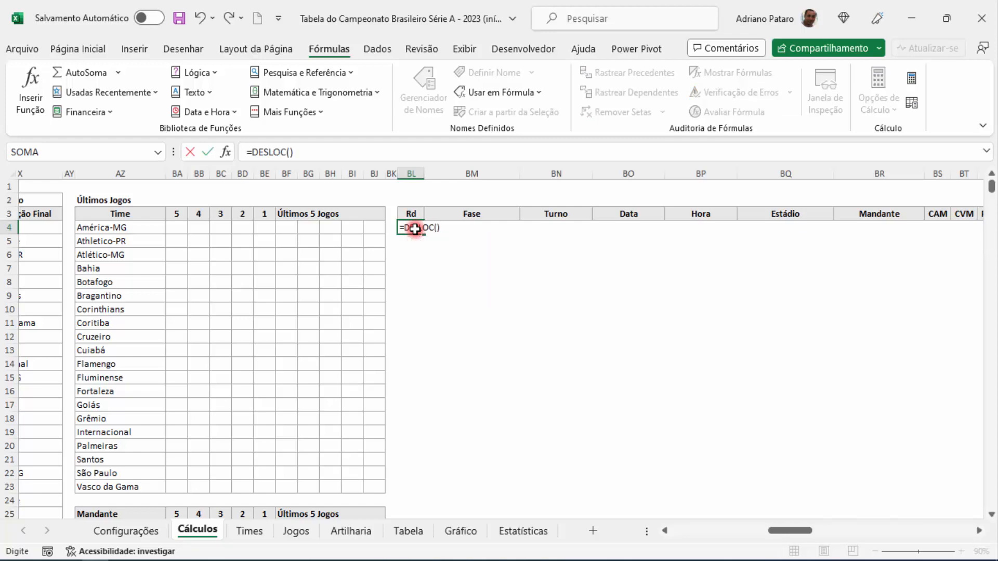
pyautogui.click(226, 152)
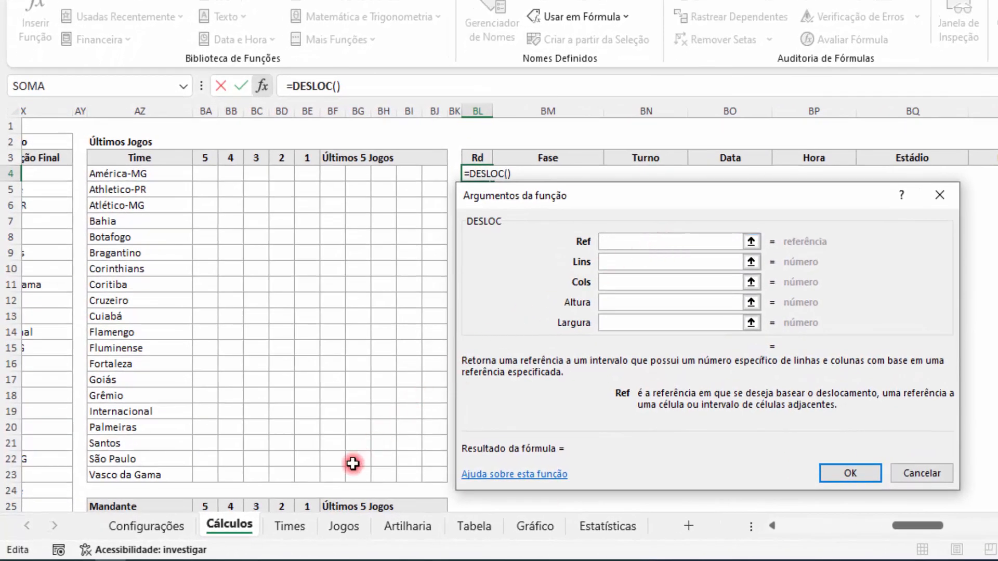
pyautogui.click(345, 526)
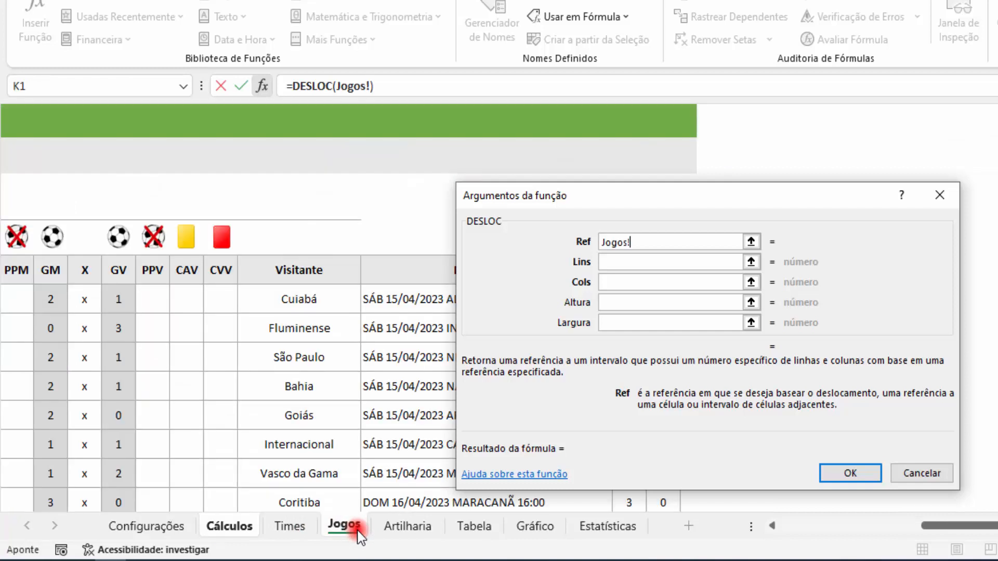
pyautogui.moveTo(990, 527); pyautogui.dragTo(798, 528)
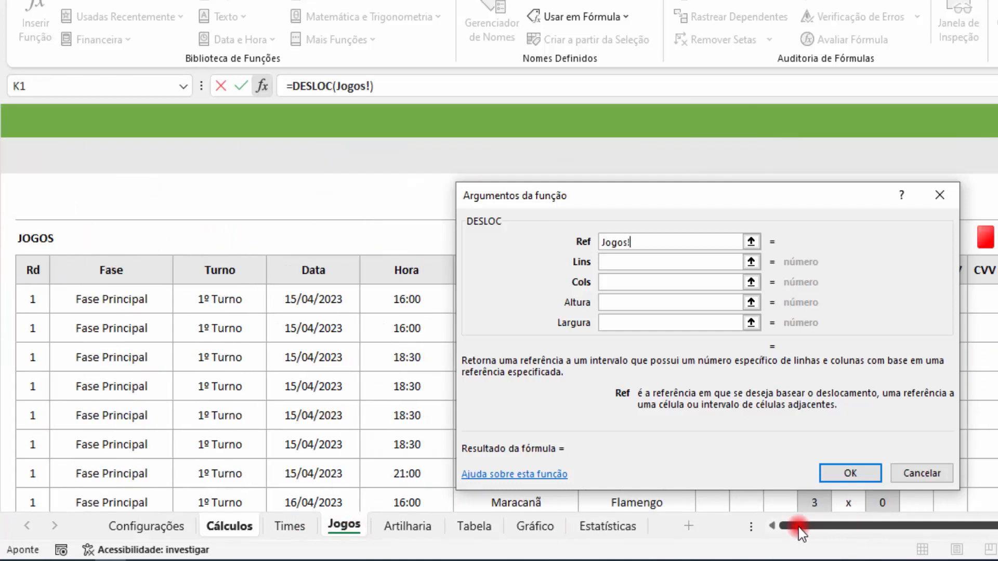
pyautogui.click(32, 294)
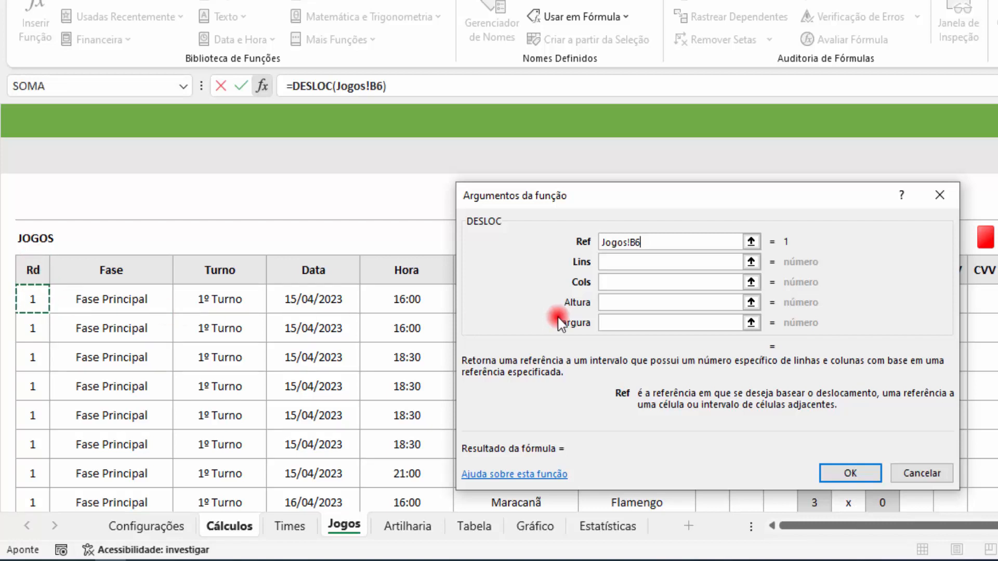
# Step: Complete the DESLOC formula in BL4 with Lins 0, Cols 0, Altura 380 and Largura 20
pyautogui.click(632, 263)
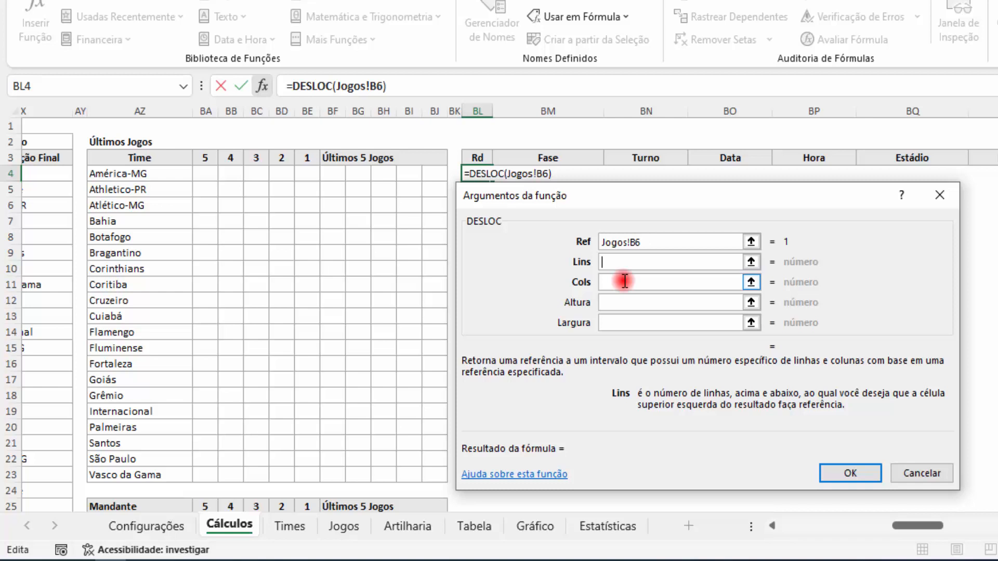
pyautogui.write('0')
pyautogui.press('Tab')
pyautogui.write('0')
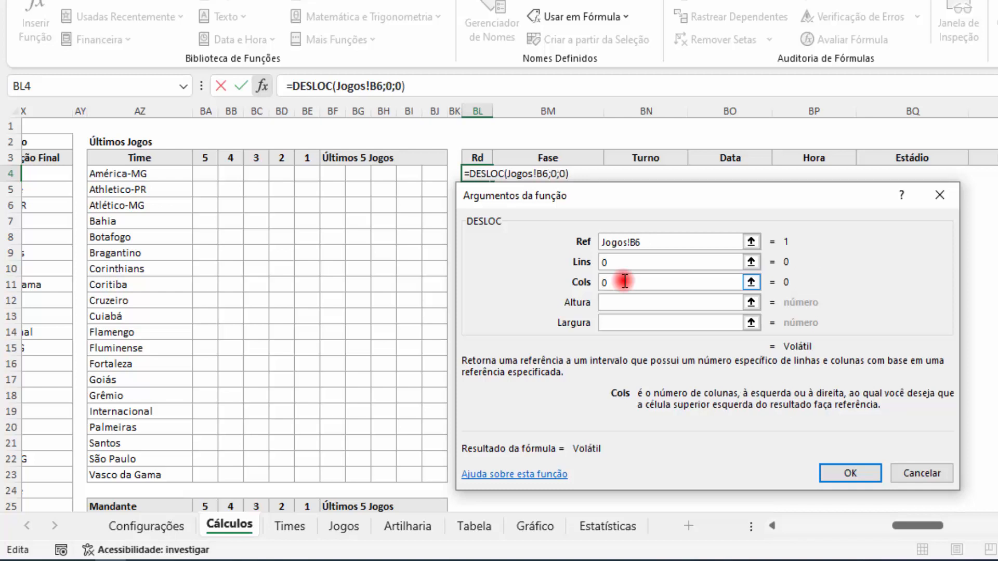
pyautogui.click(619, 304)
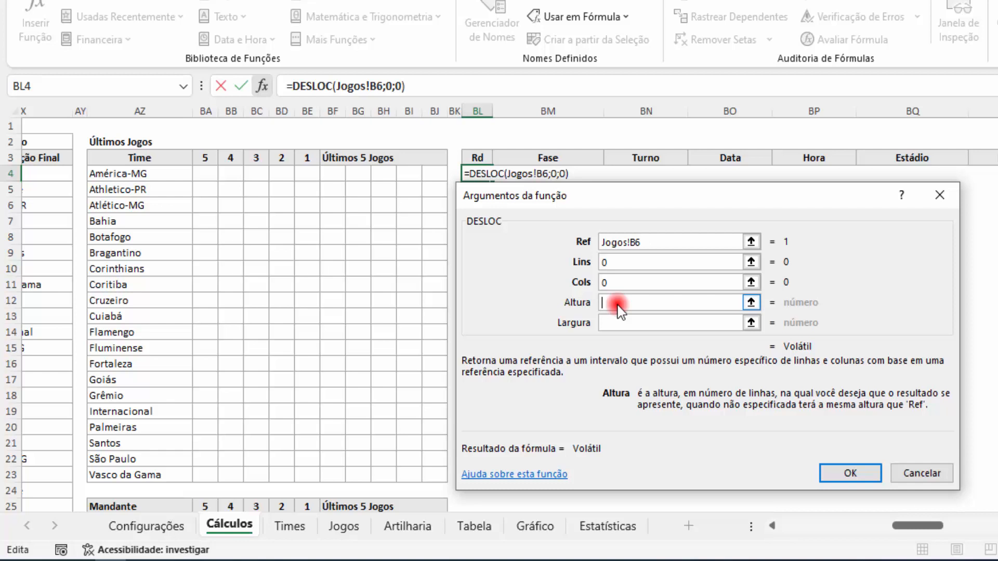
pyautogui.write('380')
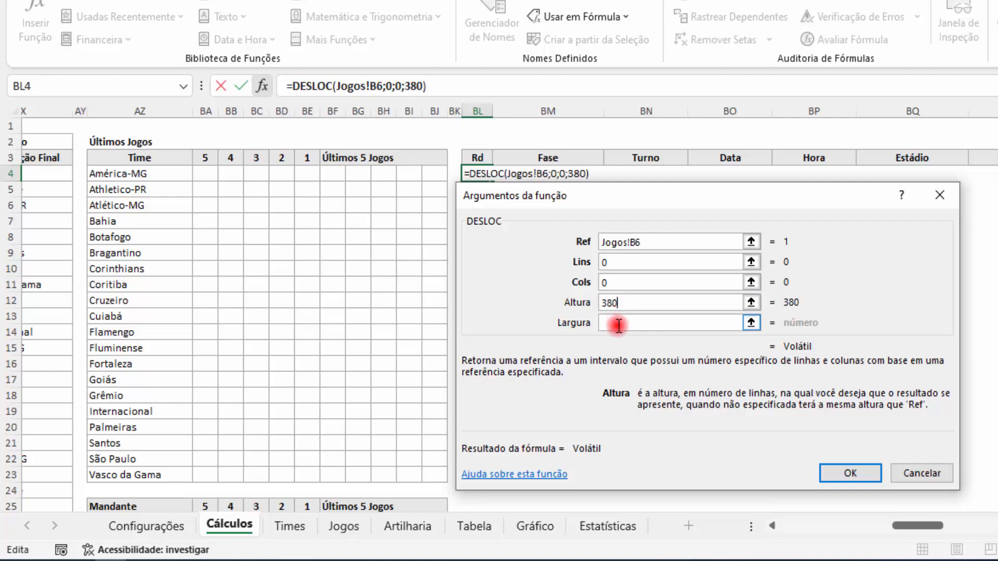
pyautogui.click(618, 324)
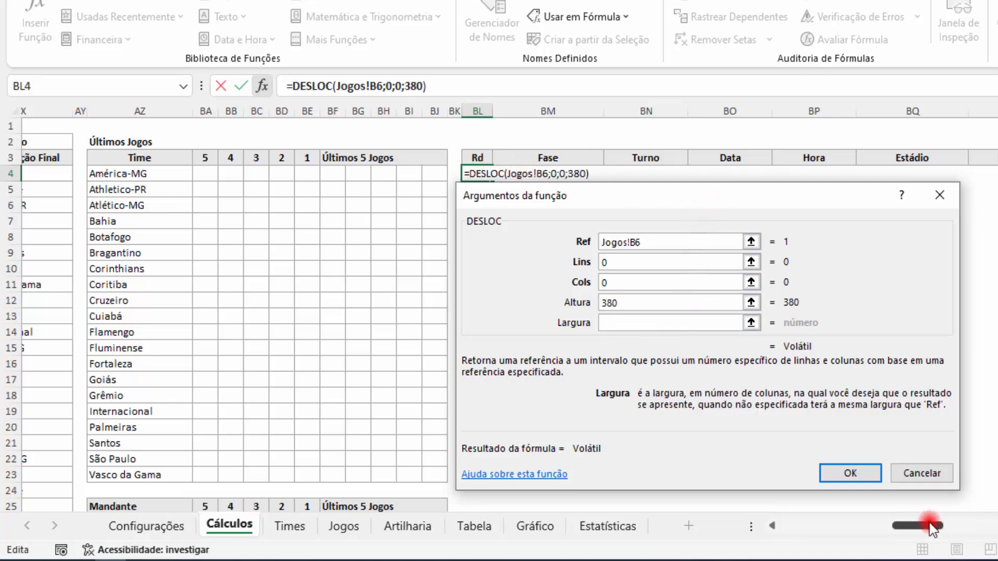
pyautogui.moveTo(926, 526)
pyautogui.mouseDown()
pyautogui.moveTo(959, 528)
pyautogui.moveTo(938, 526)
pyautogui.mouseUp()
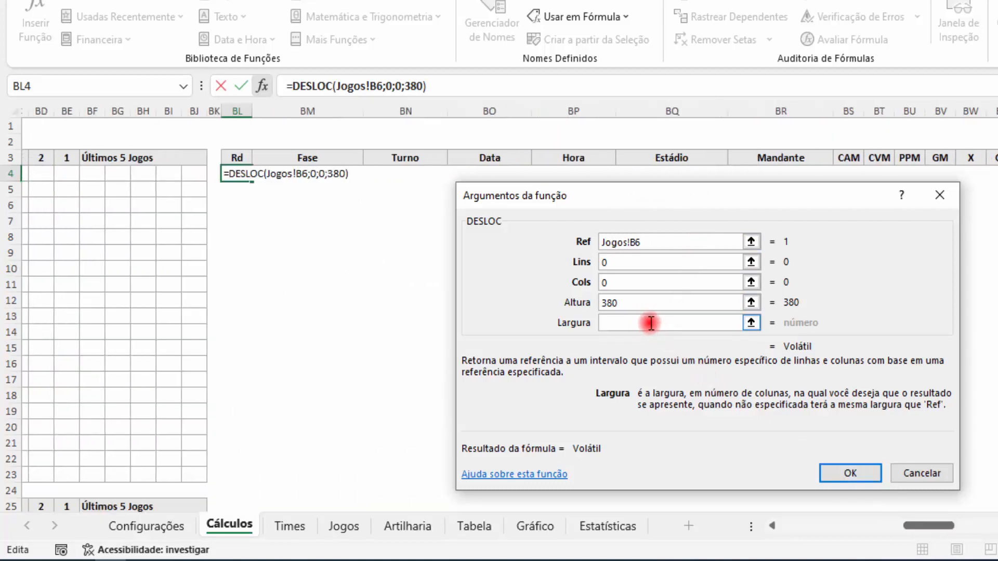
pyautogui.write('20')
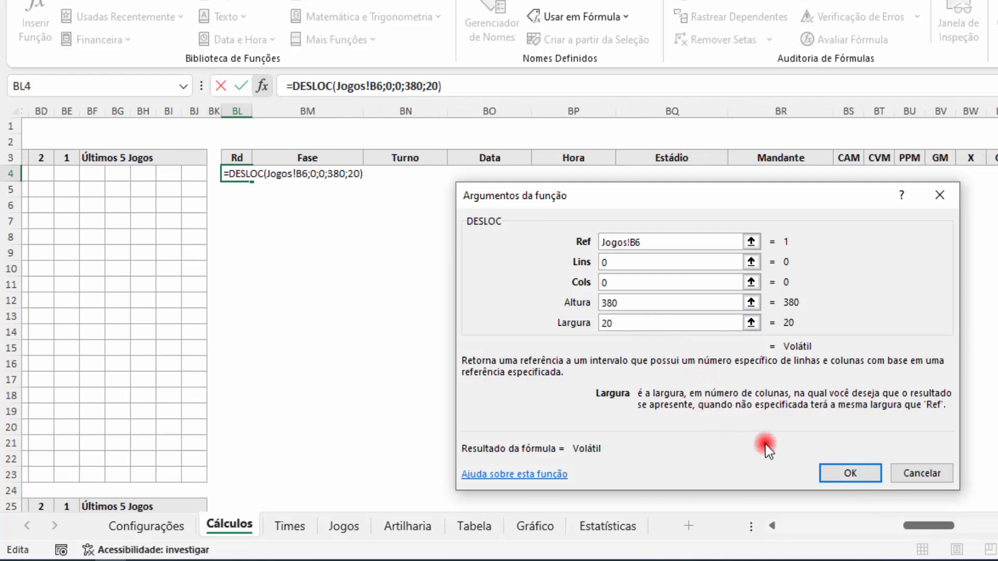
pyautogui.click(836, 475)
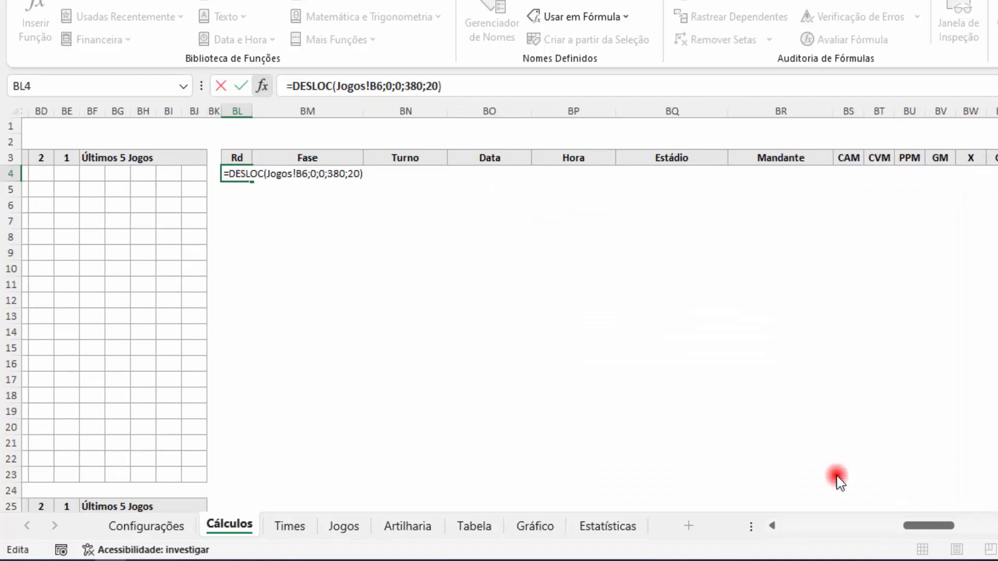
# Step: Examine the match data returned under the Rd to PV headers in columns BL to CE
pyautogui.moveTo(919, 525); pyautogui.dragTo(957, 529)
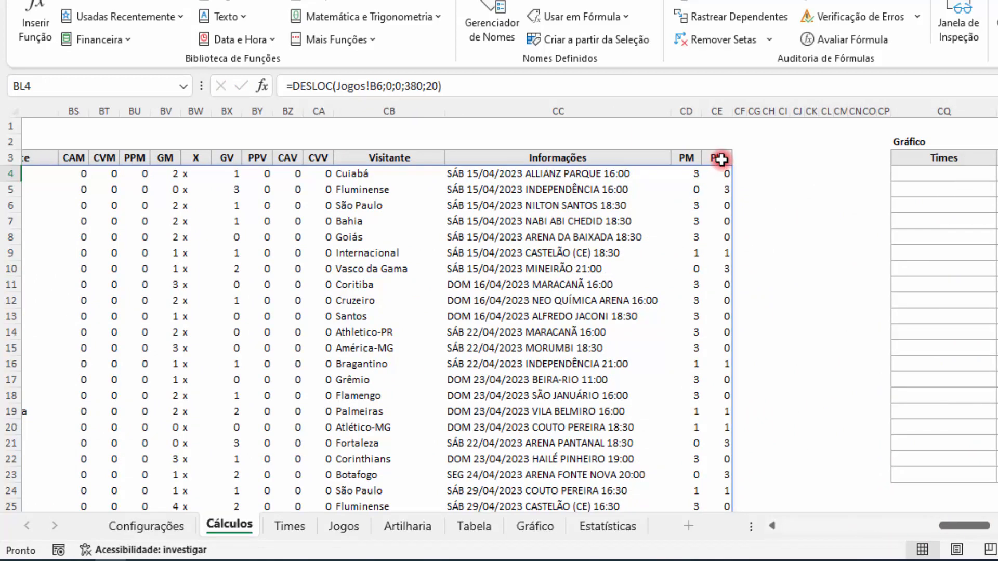
pyautogui.moveTo(721, 160); pyautogui.dragTo(65, 160)
pyautogui.click(130, 237)
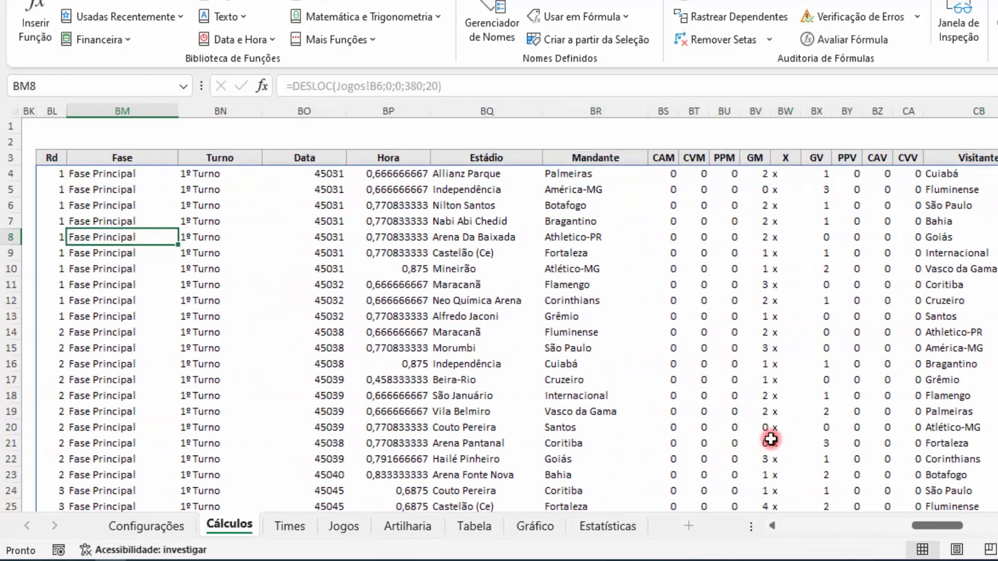
pyautogui.moveTo(931, 527); pyautogui.dragTo(952, 533)
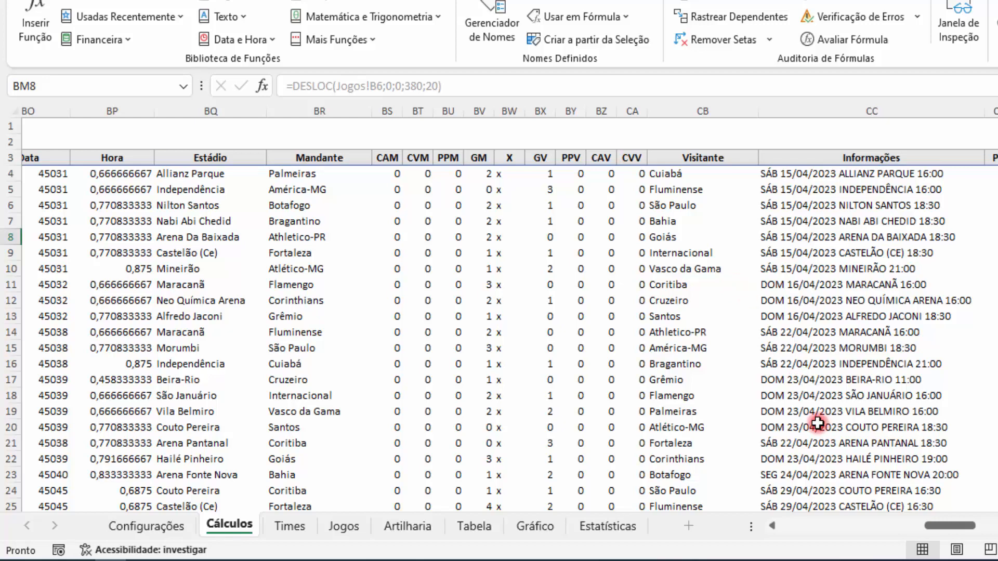
pyautogui.moveTo(938, 526); pyautogui.dragTo(920, 526)
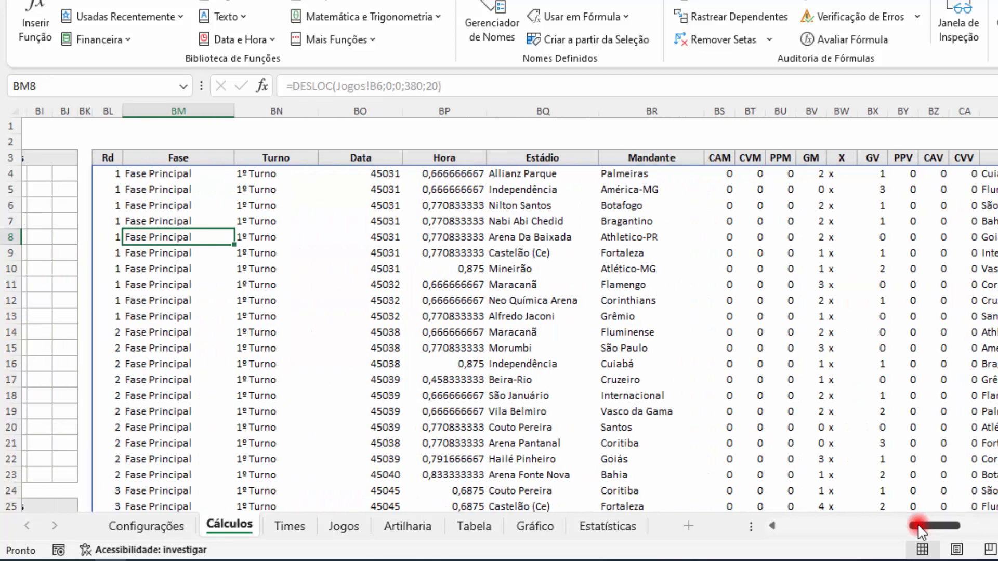
# Step: Replace the Ref argument of the DESLOC formula in BL4 with a nested SE() and open the SE function's arguments
pyautogui.click(117, 176)
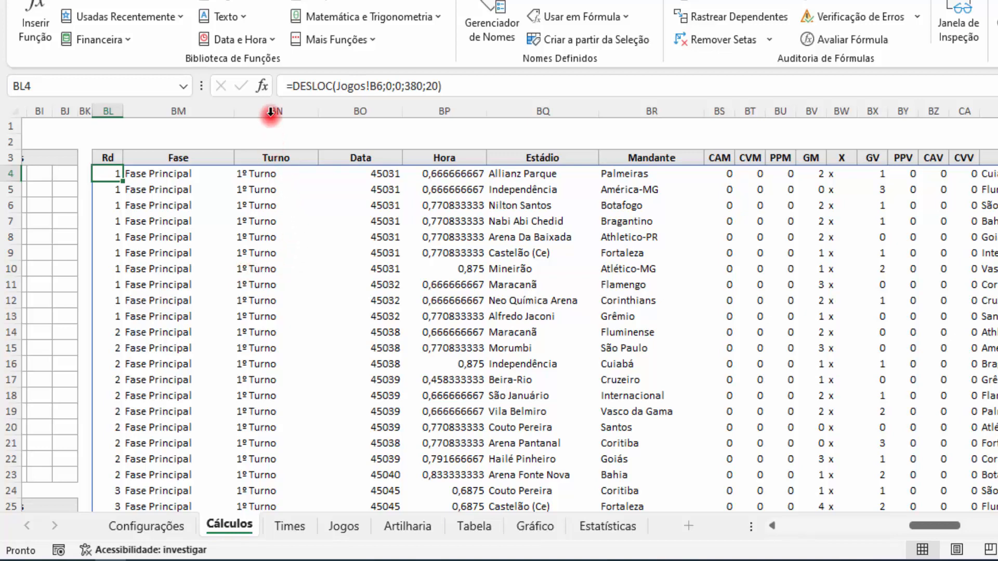
pyautogui.click(263, 87)
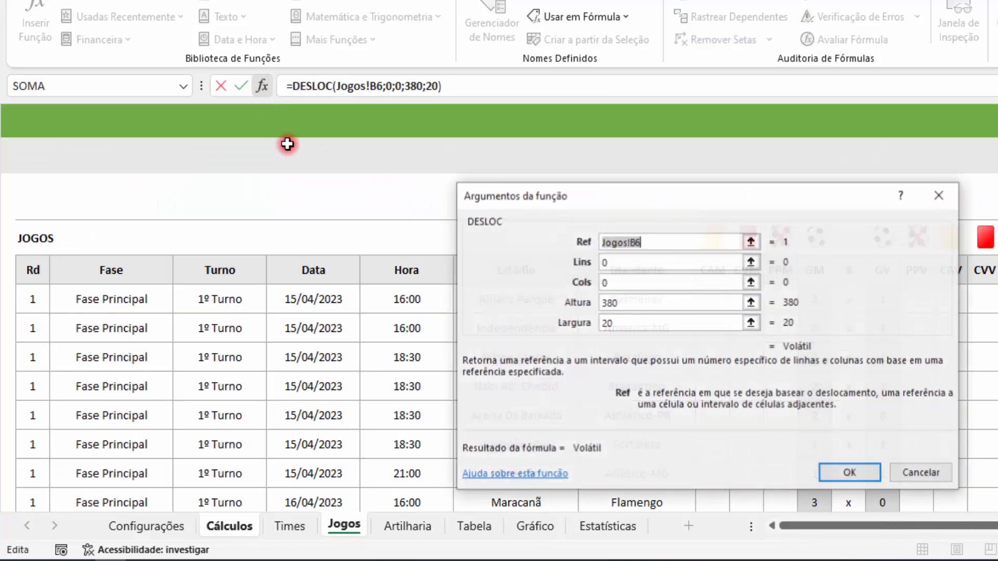
pyautogui.moveTo(630, 207); pyautogui.dragTo(505, 205)
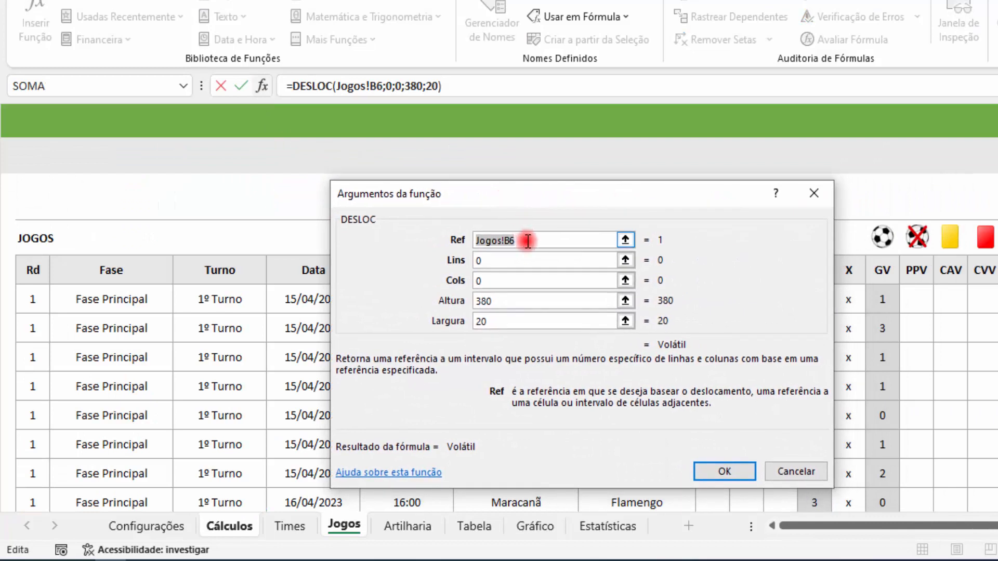
pyautogui.click(537, 240)
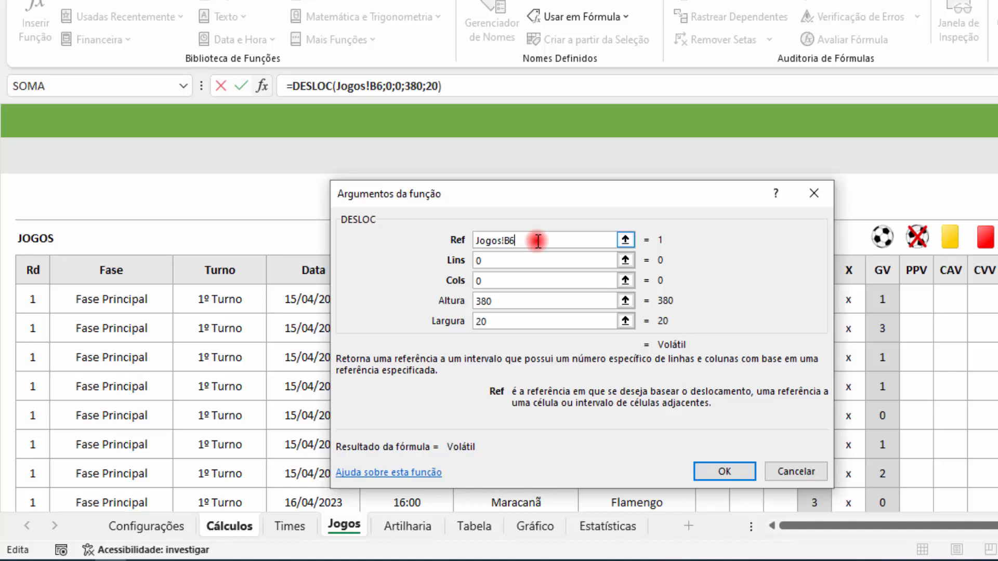
pyautogui.press('BackSpace')
pyautogui.press('BackSpace')
pyautogui.press('BackSpace')
pyautogui.press('BackSpace')
pyautogui.press('BackSpace')
pyautogui.press('BackSpace')
pyautogui.press('BackSpace')
pyautogui.press('BackSpace')
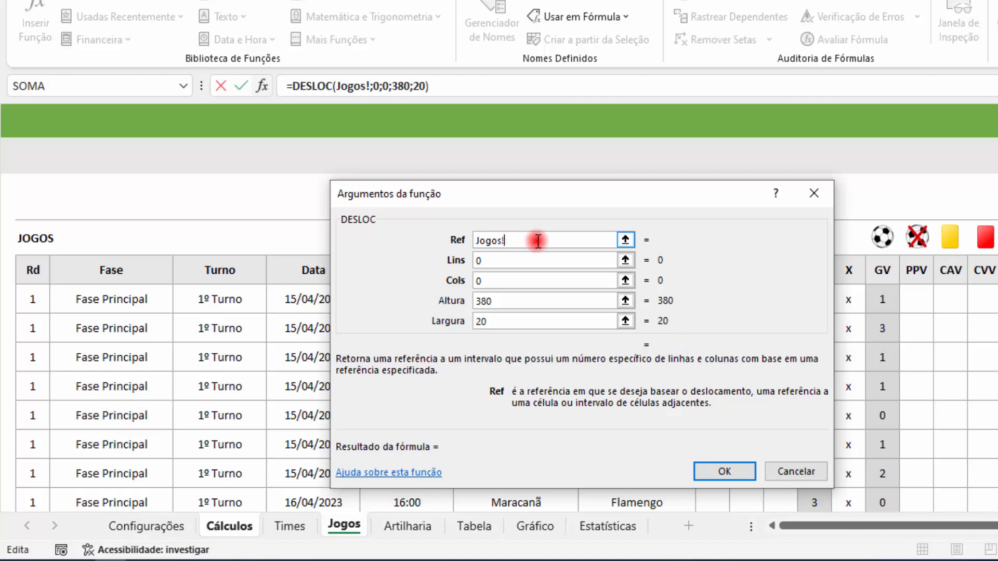
pyautogui.write('SE()')
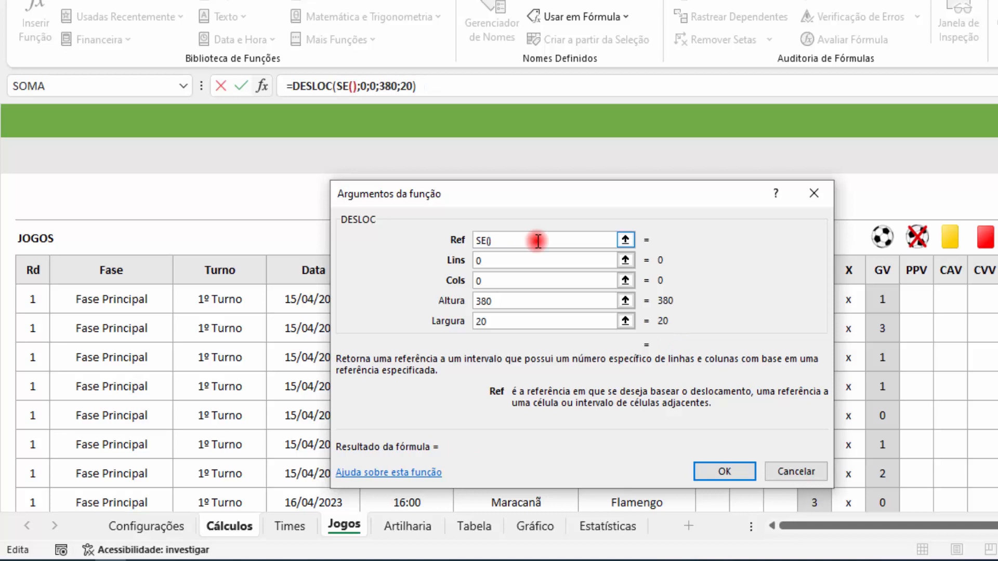
pyautogui.click(342, 86)
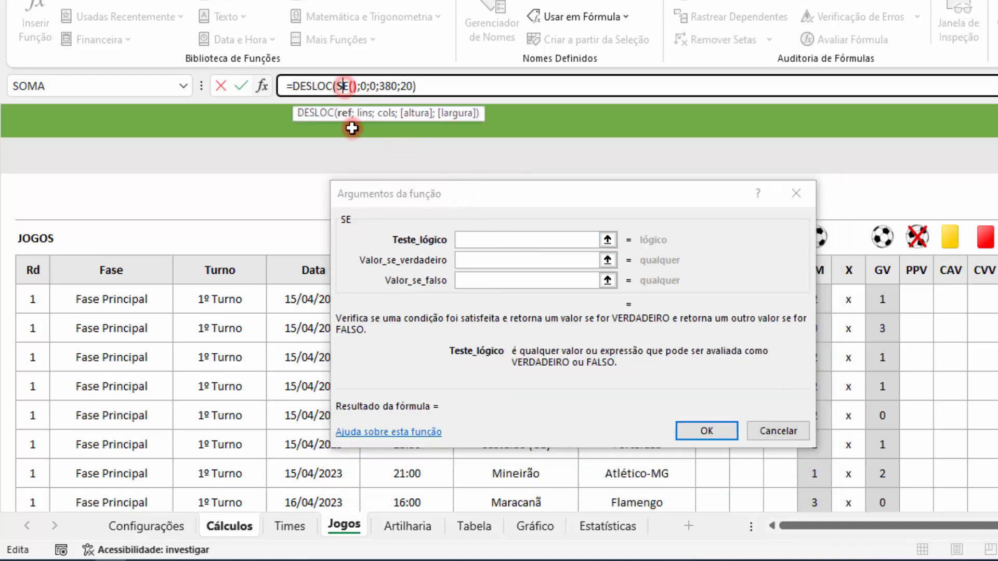
# Step: Set the SE function's Teste_lógico to turno=2
pyautogui.click(483, 240)
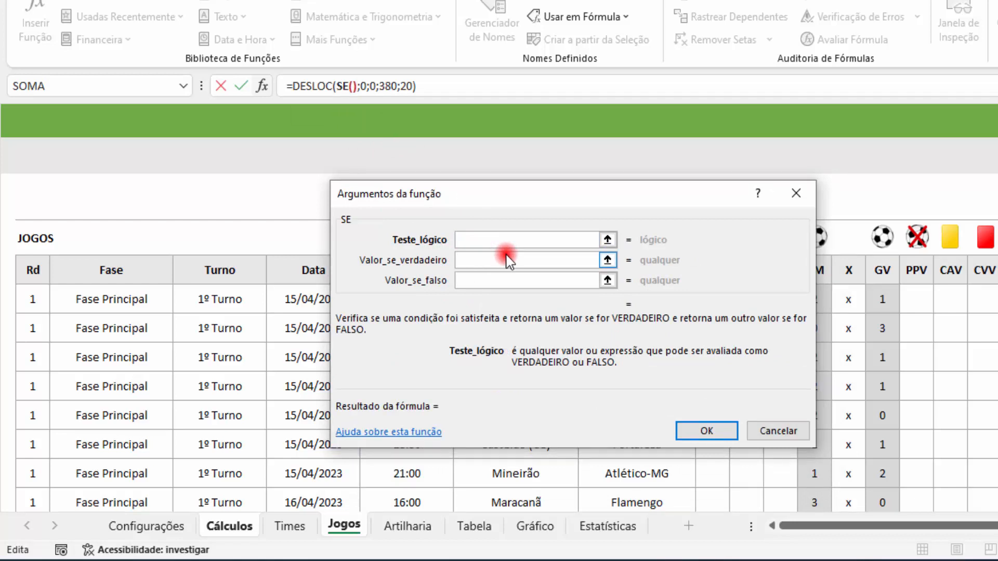
pyautogui.write('turno')
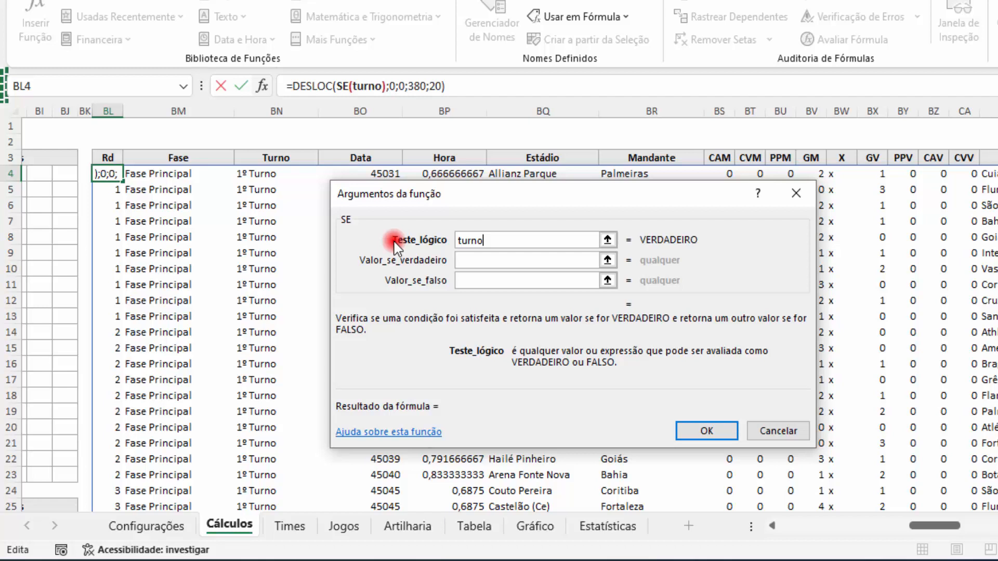
pyautogui.write('=2')
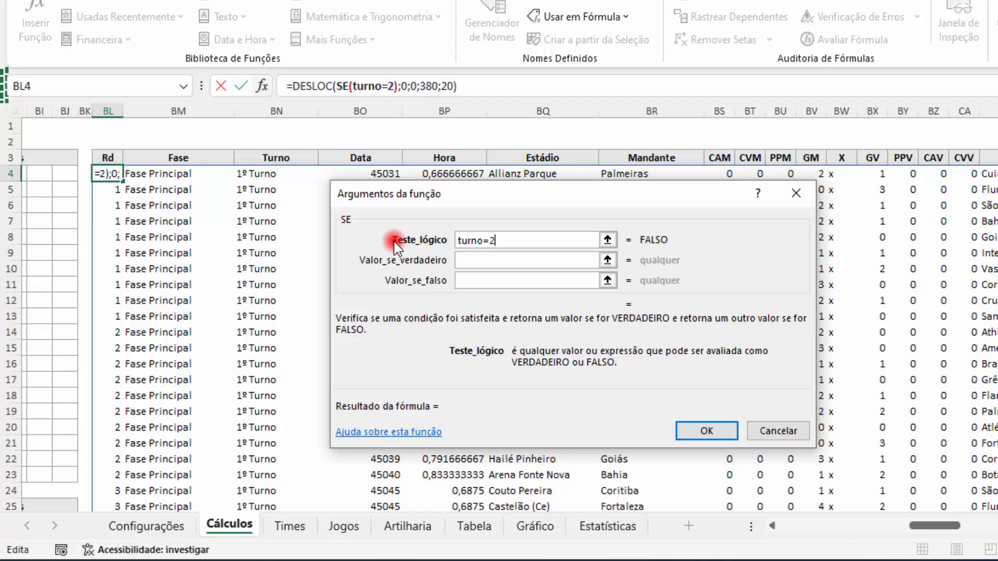
pyautogui.click(491, 260)
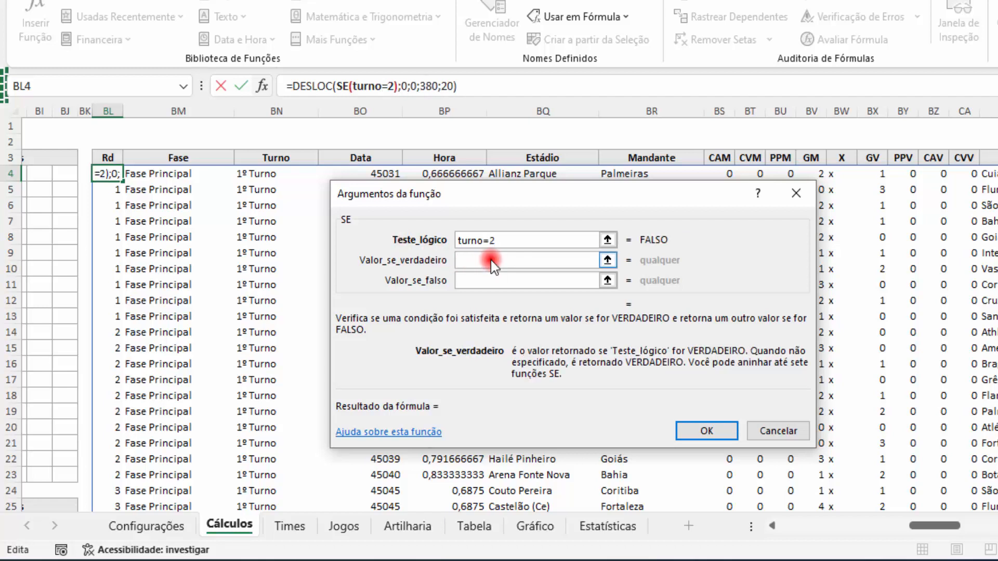
pyautogui.click(514, 242)
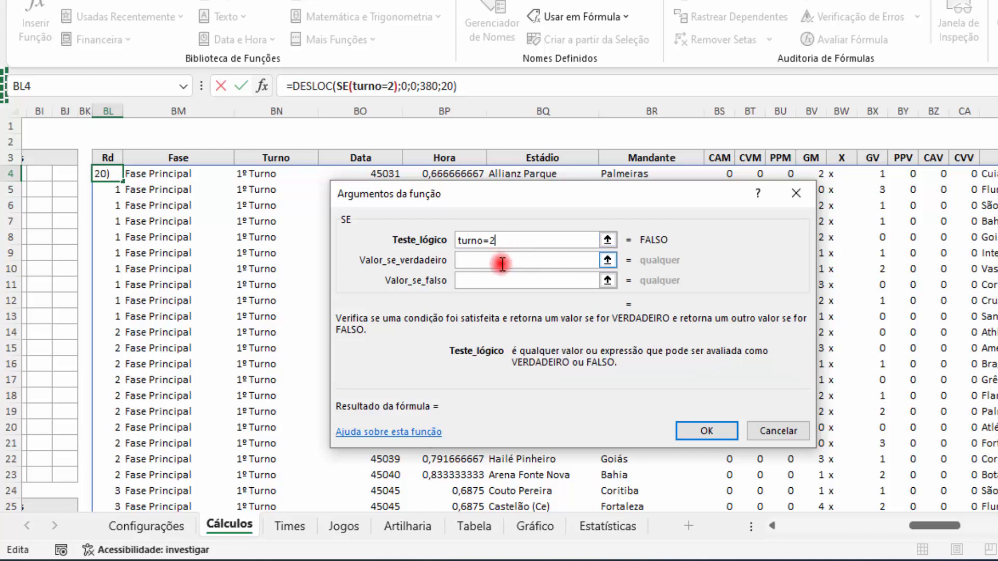
# Step: Set Valor_se_verdadeiro to Jogos!B196, the first Rd cell of the 2º Turno on the Jogos sheet
pyautogui.click(500, 262)
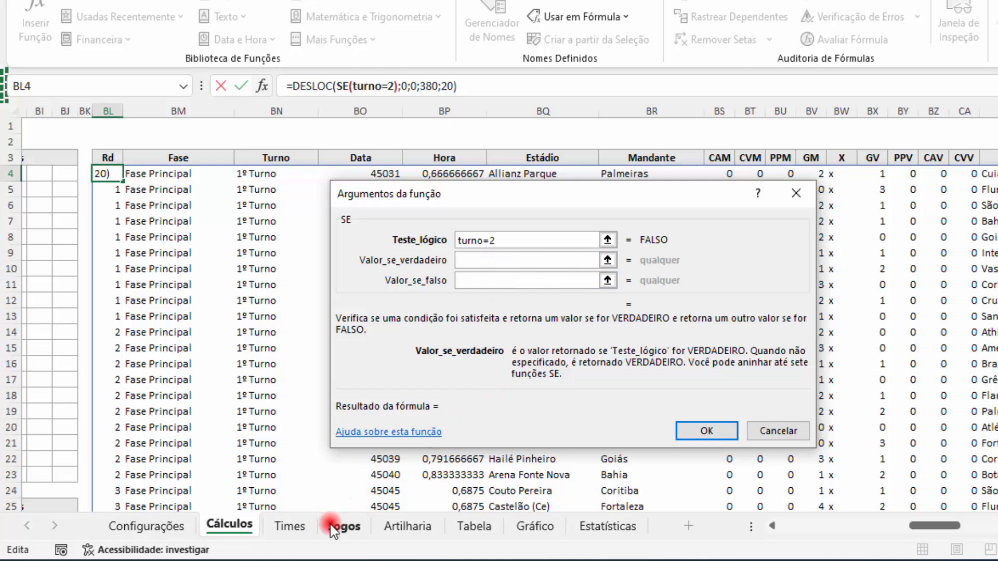
pyautogui.click(344, 526)
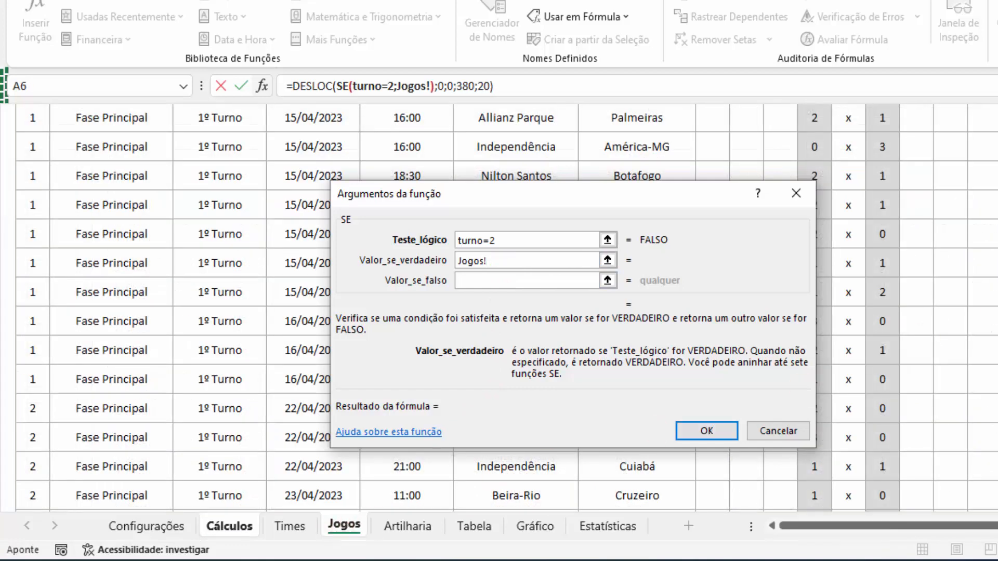
pyautogui.scroll(-20, 507, 312)
pyautogui.scroll(-10, 507, 312)
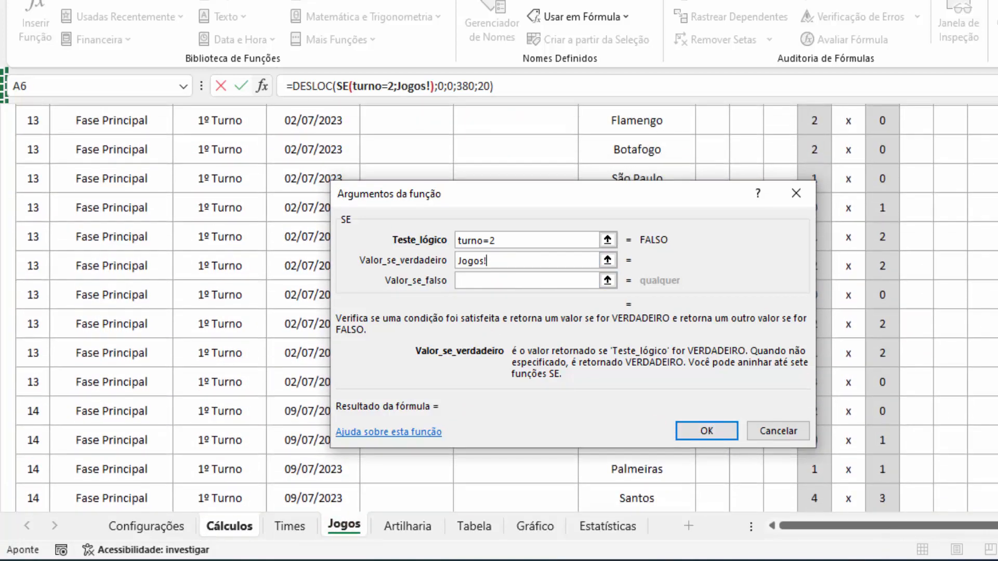
pyautogui.scroll(-10, 507, 311)
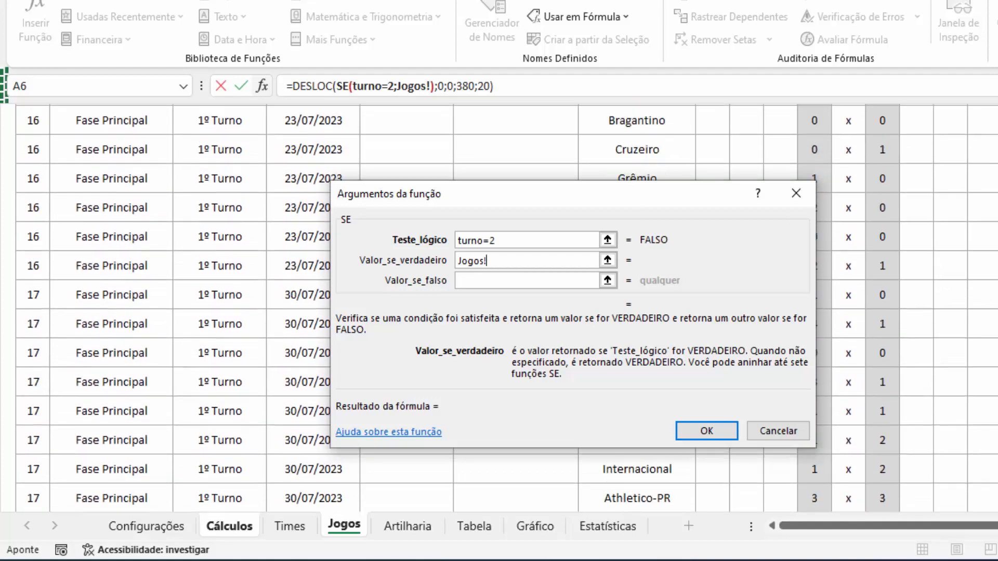
pyautogui.scroll(-5, 953, 311)
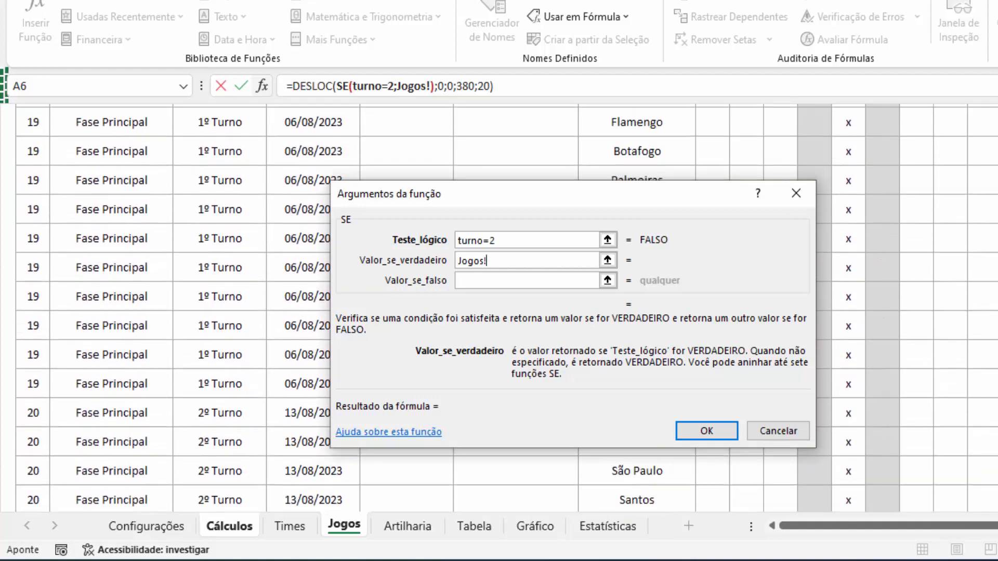
pyautogui.click(40, 283)
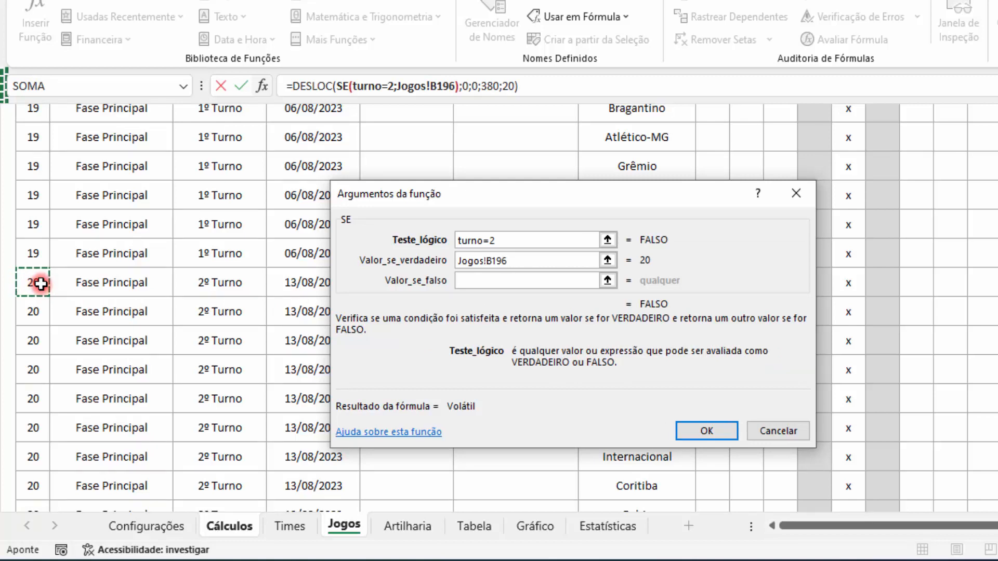
# Step: Set Valor_se_falso to Jogos!B6, the first Rd cell of the 1º Turno on the Jogos sheet
pyautogui.click(491, 281)
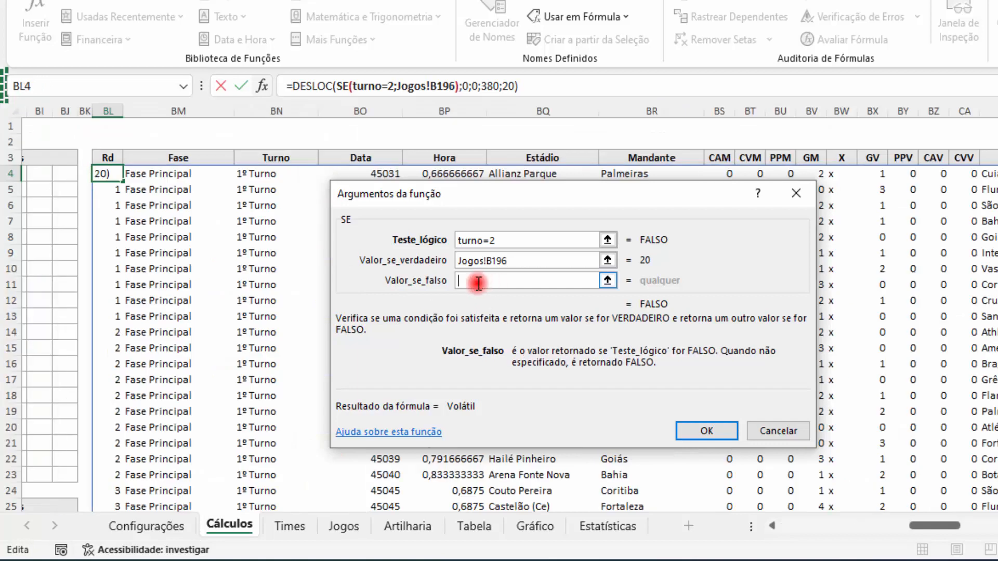
pyautogui.click(342, 526)
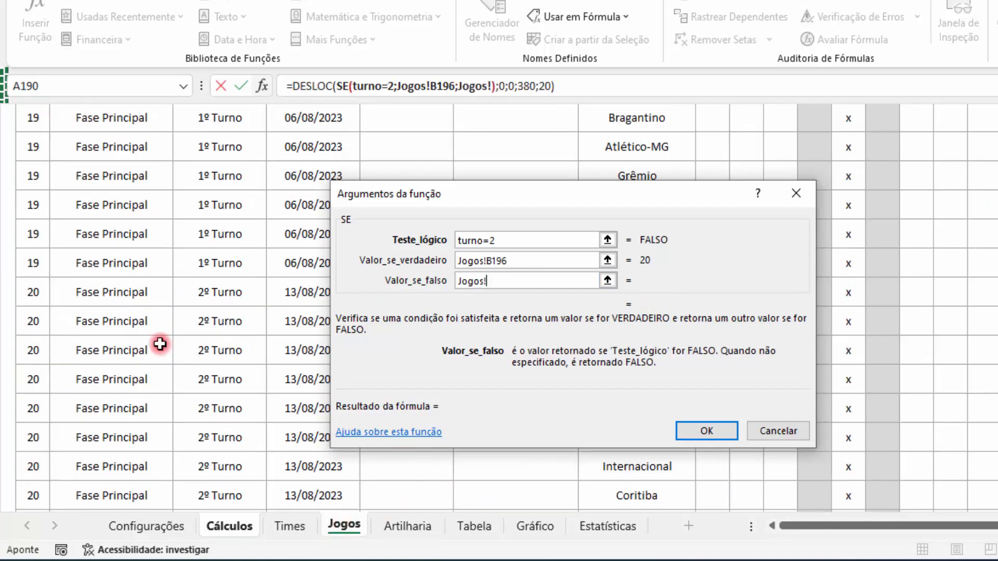
pyautogui.scroll(4, 158, 343)
pyautogui.scroll(6, 159, 344)
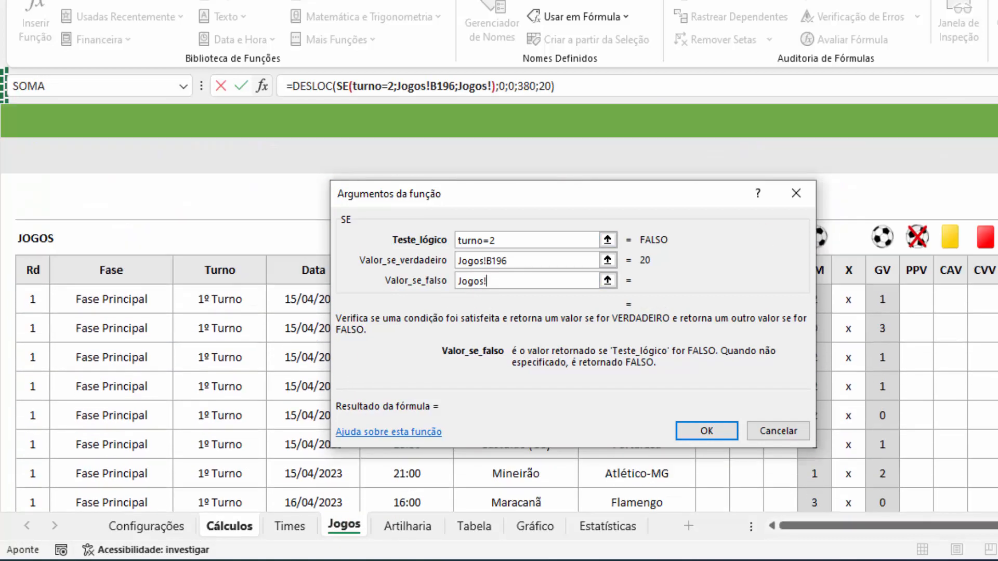
pyautogui.click(41, 302)
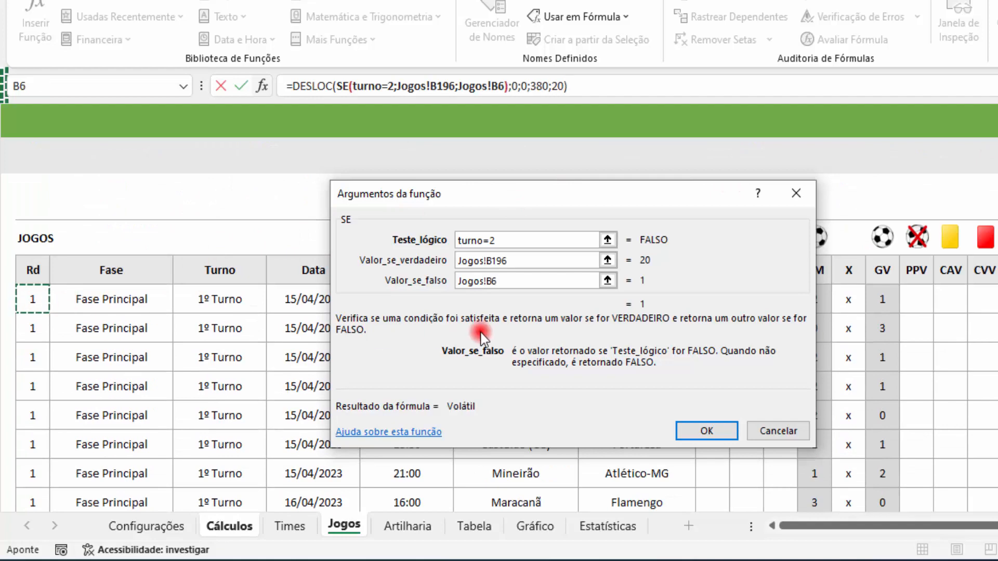
# Step: Make both SE references absolute as Jogos!$B$6 and Jogos!$B$196, and confirm the formula in BL4
pyautogui.press('F4')
pyautogui.click(519, 261)
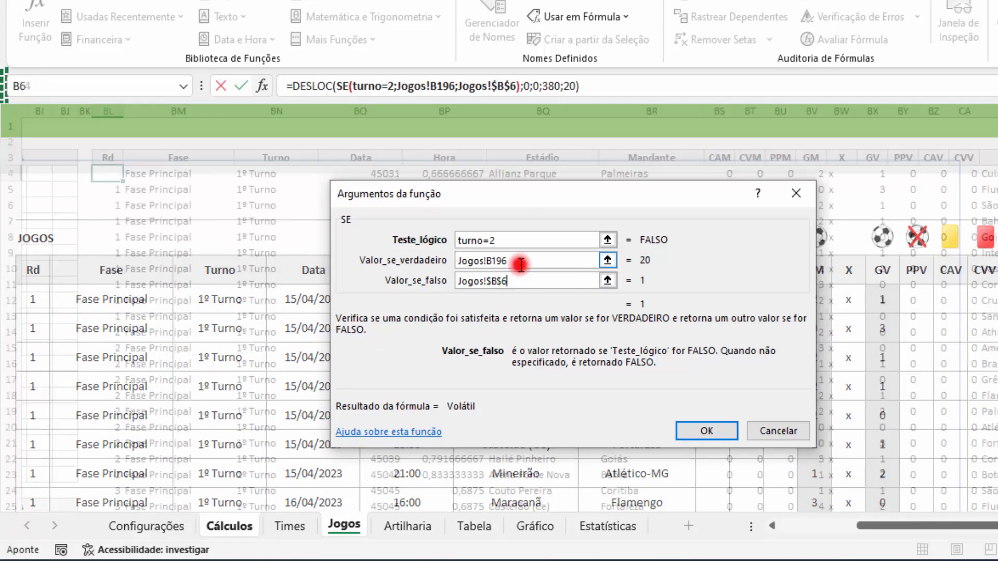
pyautogui.press('F4')
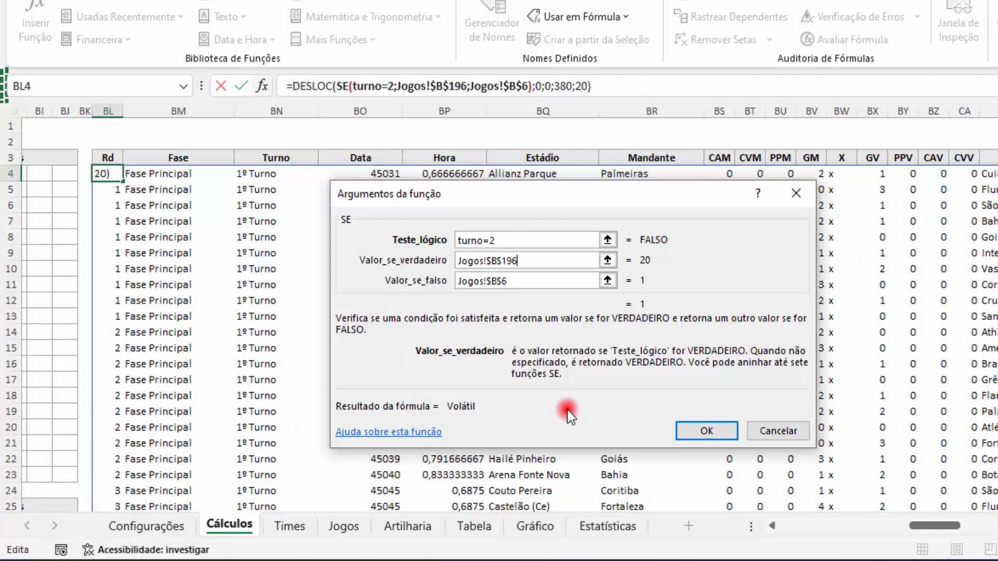
pyautogui.click(708, 431)
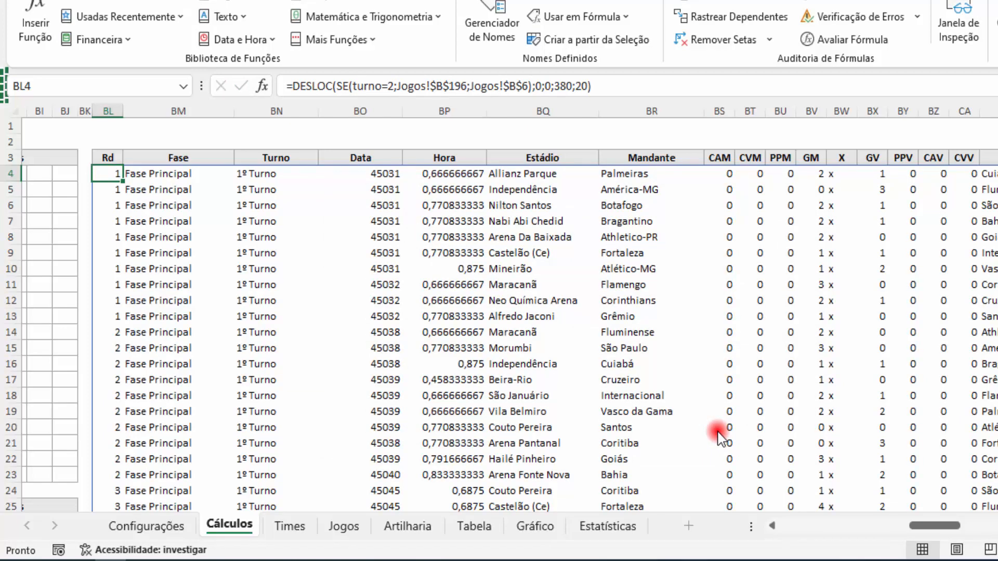
# Step: Set Turno to 2º Turno on the Tabela sheet and check the match data on the Cálculos sheet
pyautogui.click(489, 527)
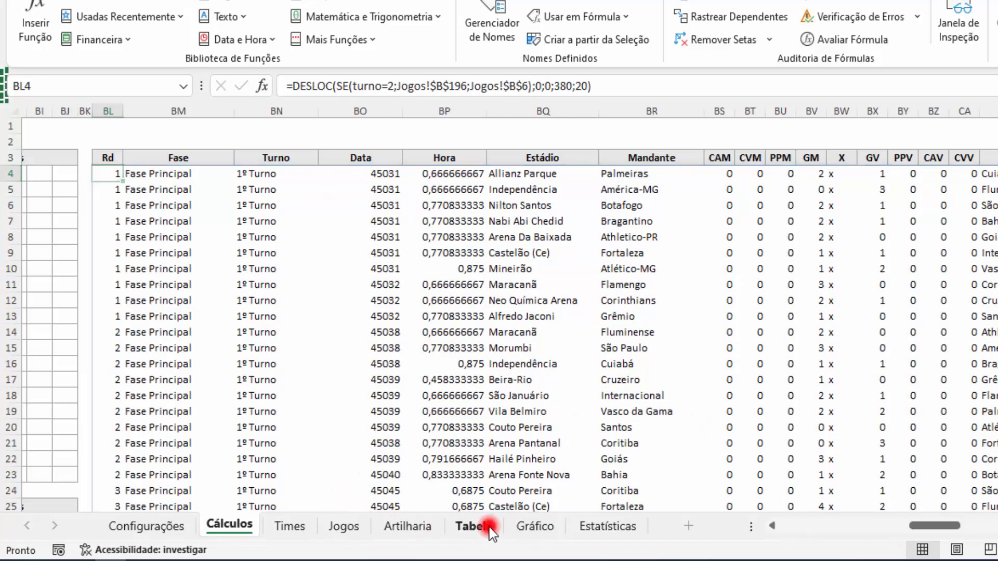
pyautogui.click(182, 227)
pyautogui.click(157, 259)
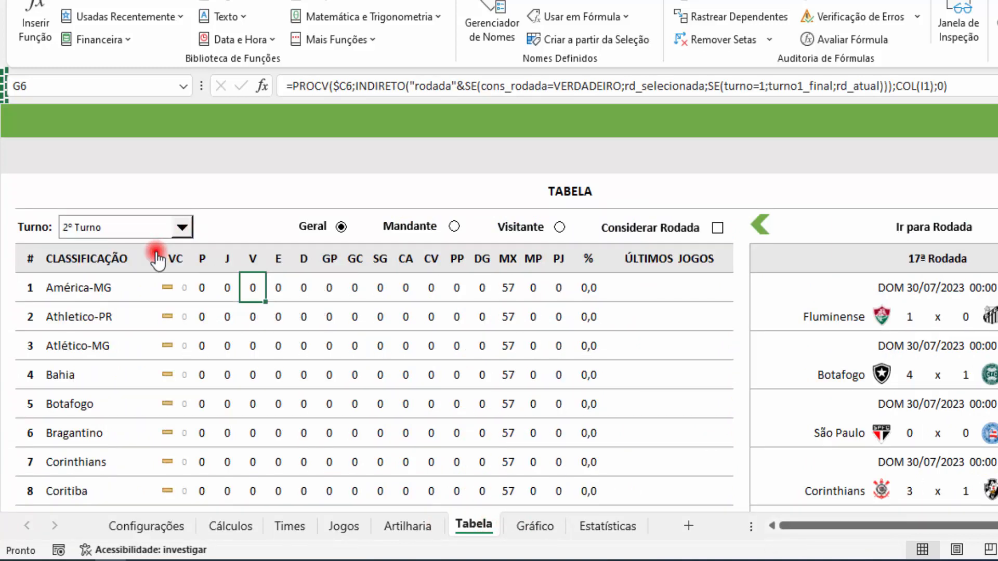
pyautogui.click(246, 526)
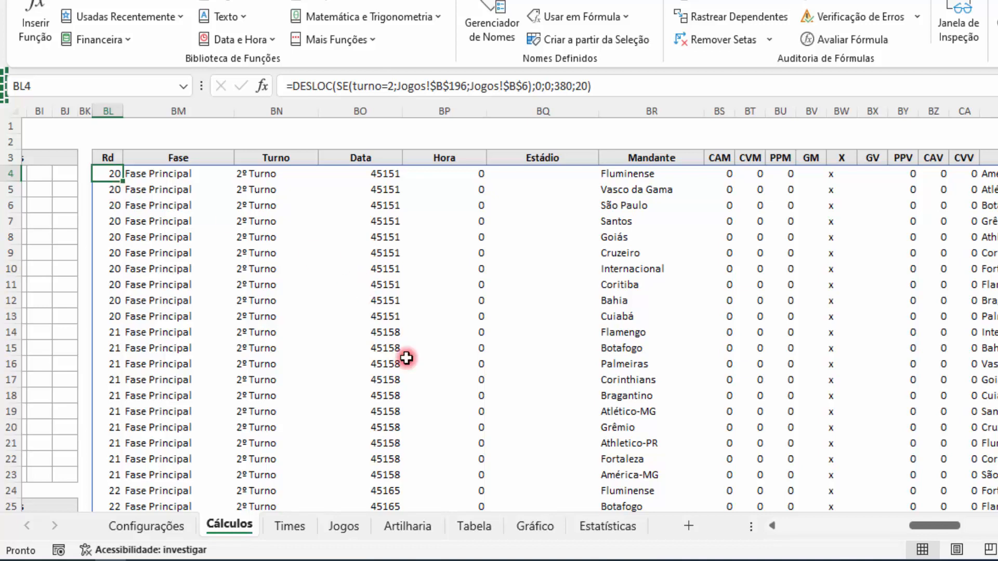
# Step: Set Turno to Campeonato on the Tabela sheet and check the match data on the Cálculos sheet
pyautogui.click(473, 525)
pyautogui.click(183, 227)
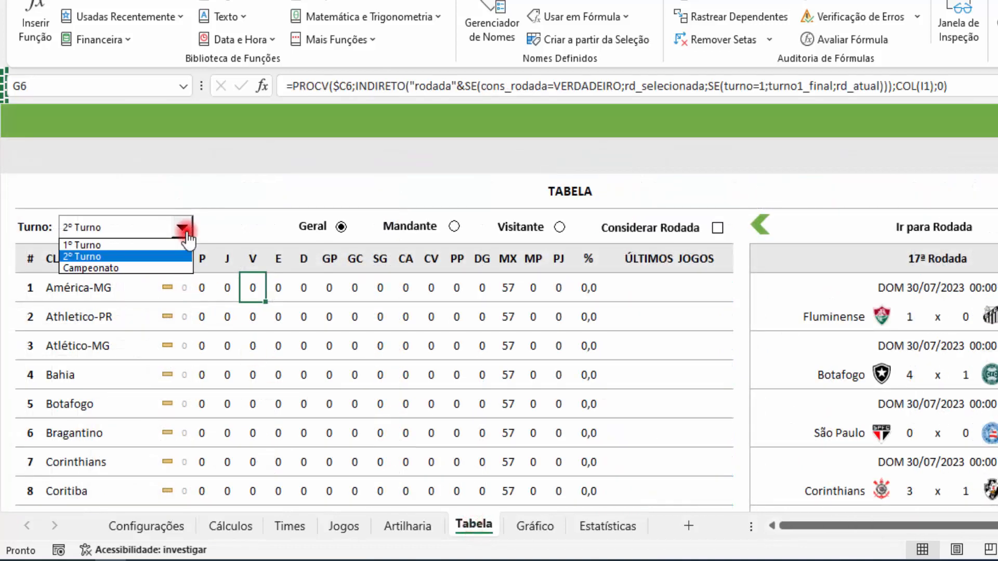
pyautogui.click(156, 257)
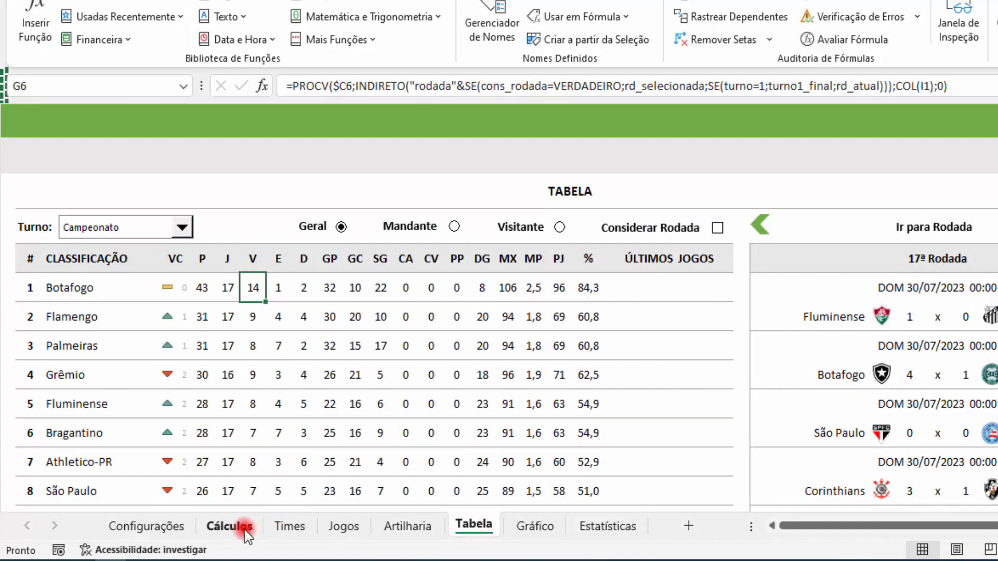
pyautogui.click(230, 526)
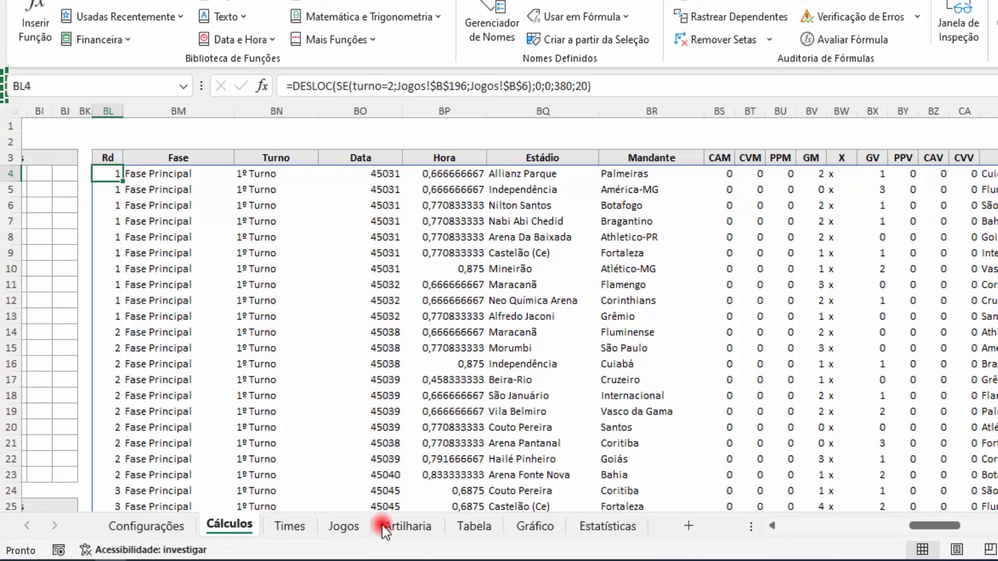
# Step: Go to round 1 on the Tabela sheet and enable Considerar Rodada for the standings
pyautogui.click(473, 526)
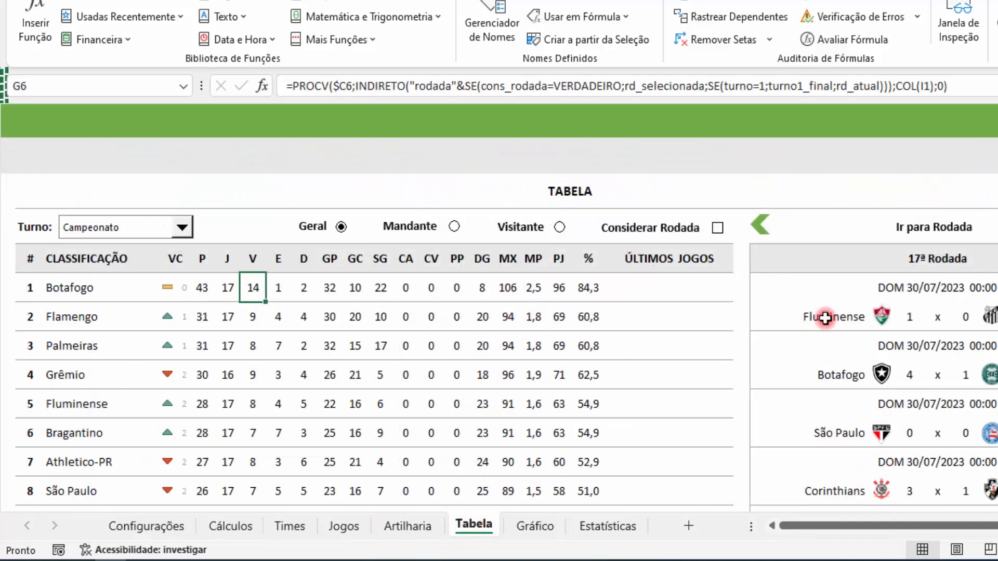
pyautogui.click(958, 239)
pyautogui.write('1')
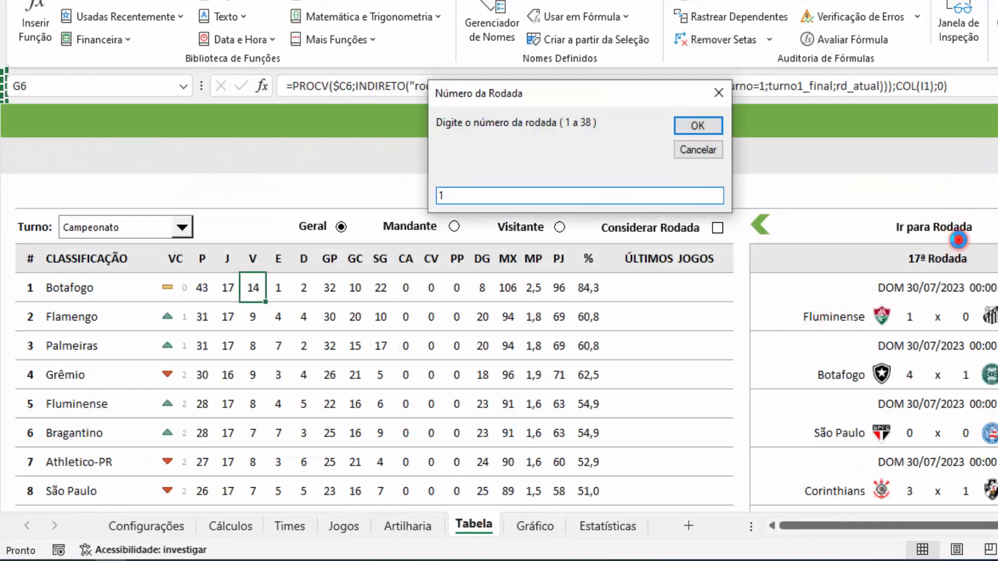
pyautogui.click(708, 127)
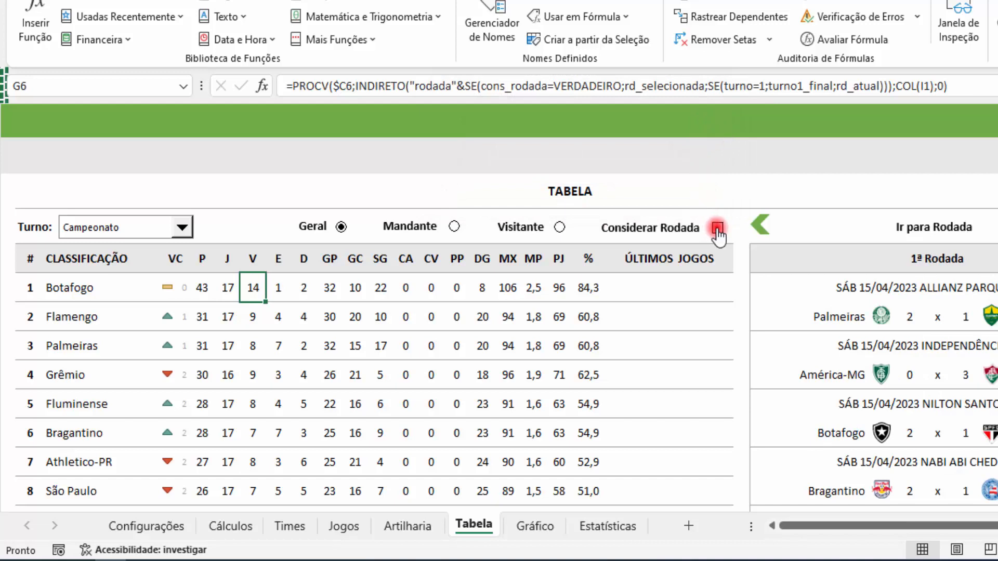
pyautogui.click(728, 252)
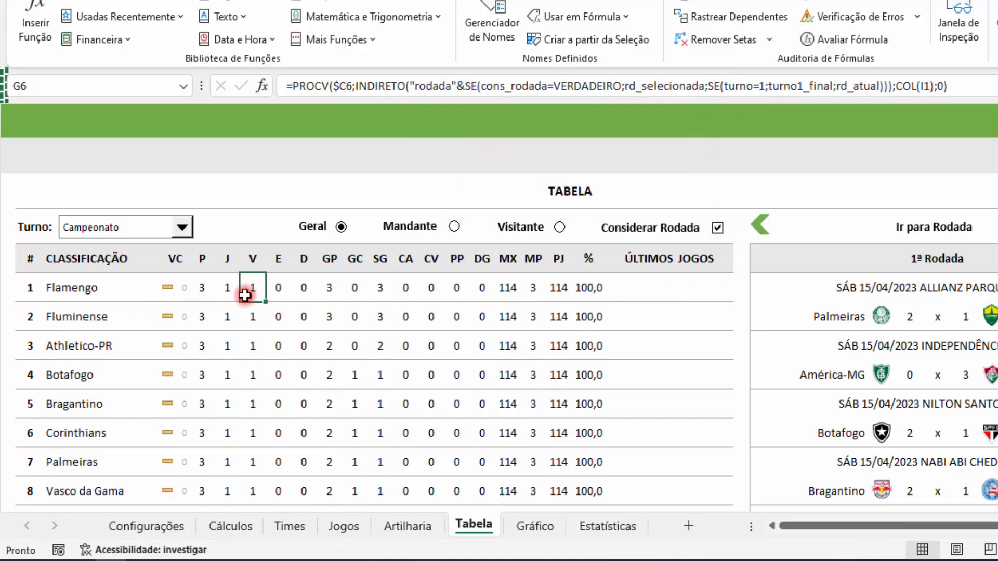
# Step: Compare the match data on the Cálculos sheet with the round 1 standings on the Tabela sheet
pyautogui.click(242, 527)
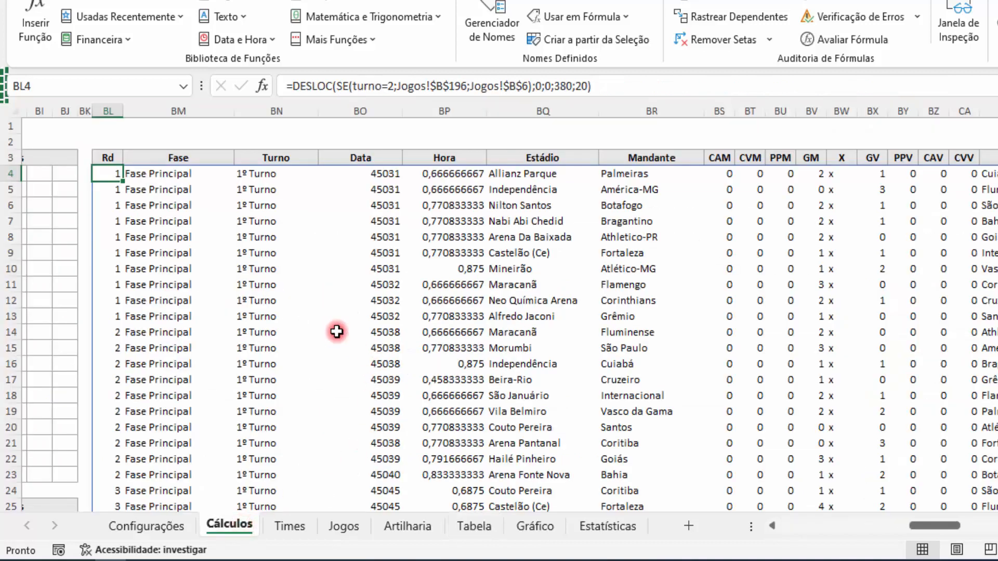
pyautogui.scroll(-2, 270, 312)
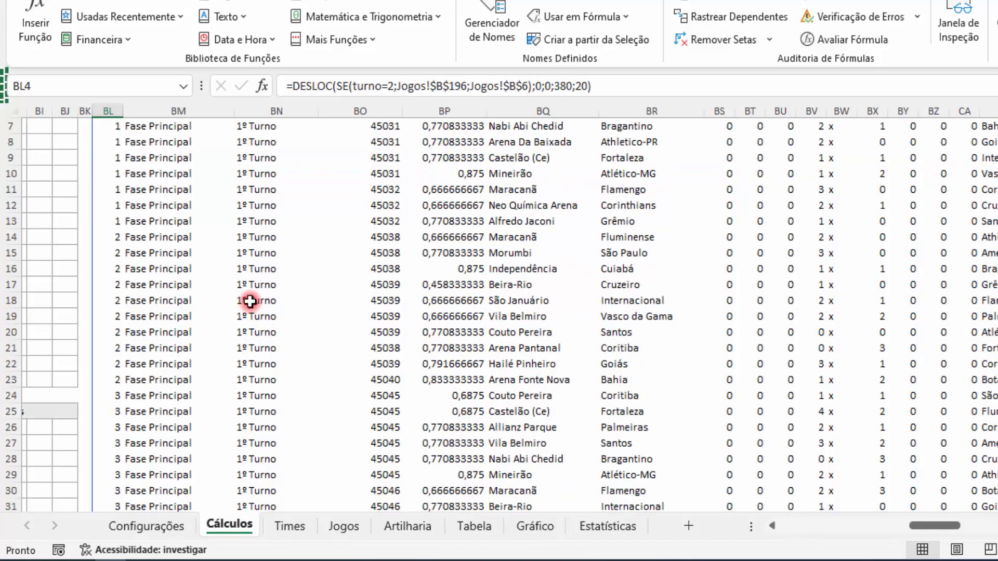
pyautogui.scroll(2, 250, 301)
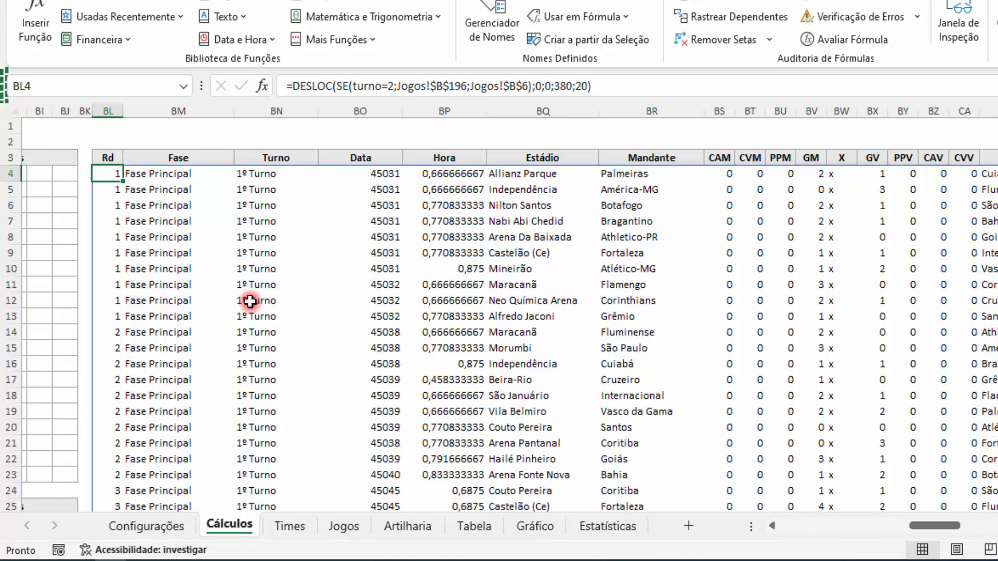
pyautogui.click(474, 526)
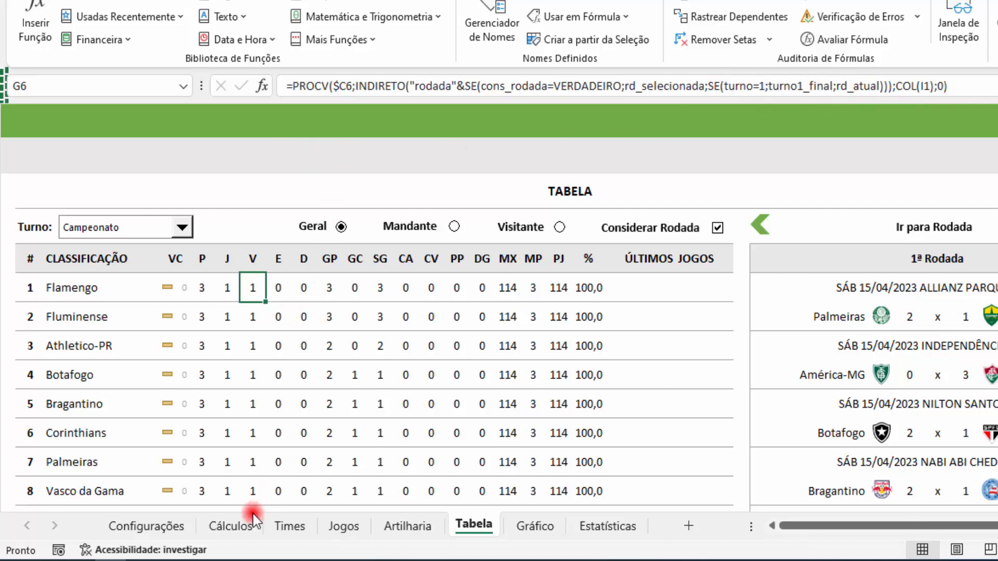
# Step: In the DESLOC formula in BL4 on the Cálculos sheet, replace the Altura argument with CORRESP()
pyautogui.click(250, 527)
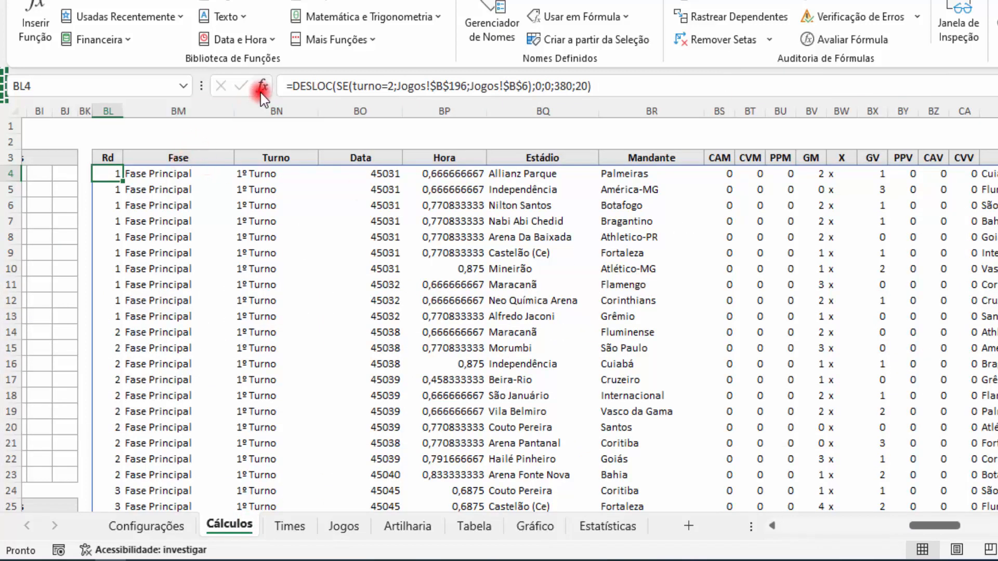
pyautogui.click(262, 86)
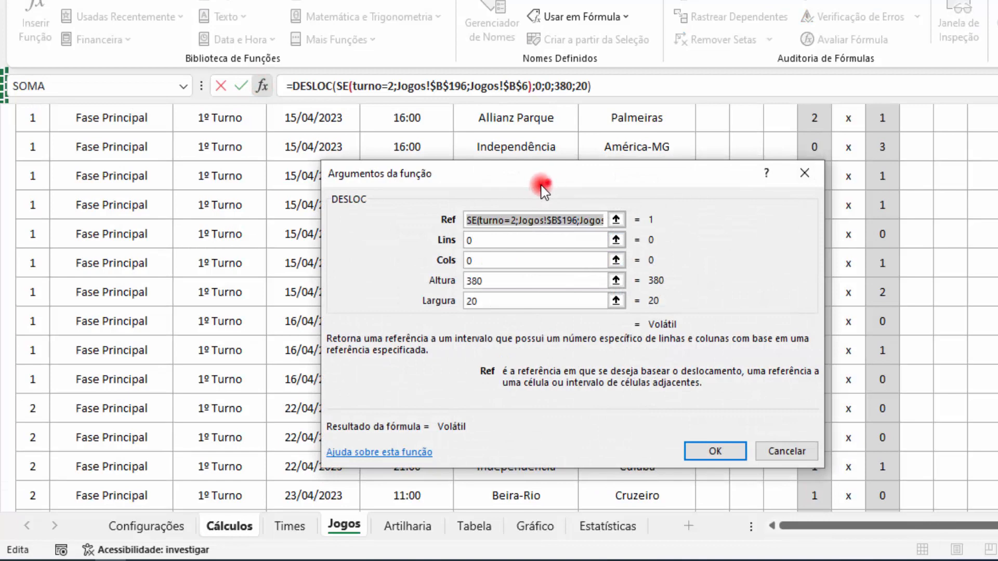
pyautogui.click(473, 286)
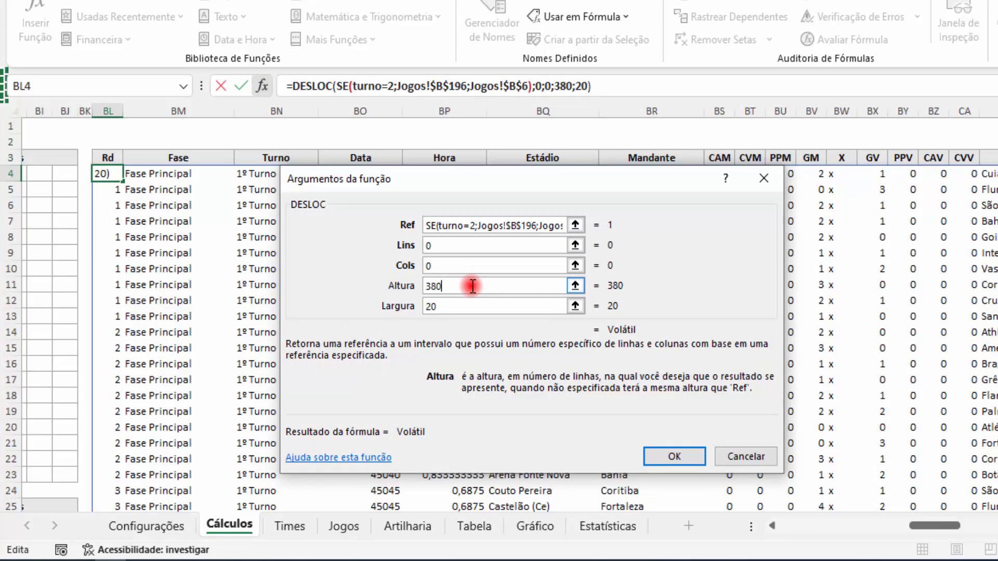
pyautogui.press('BackSpace')
pyautogui.press('BackSpace')
pyautogui.press('BackSpace')
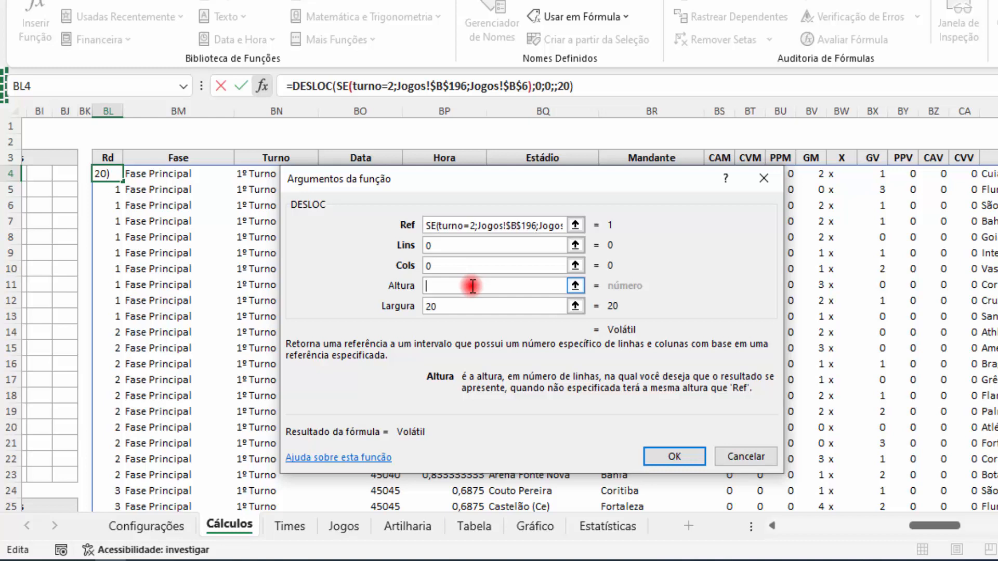
pyautogui.write('CORRESP()')
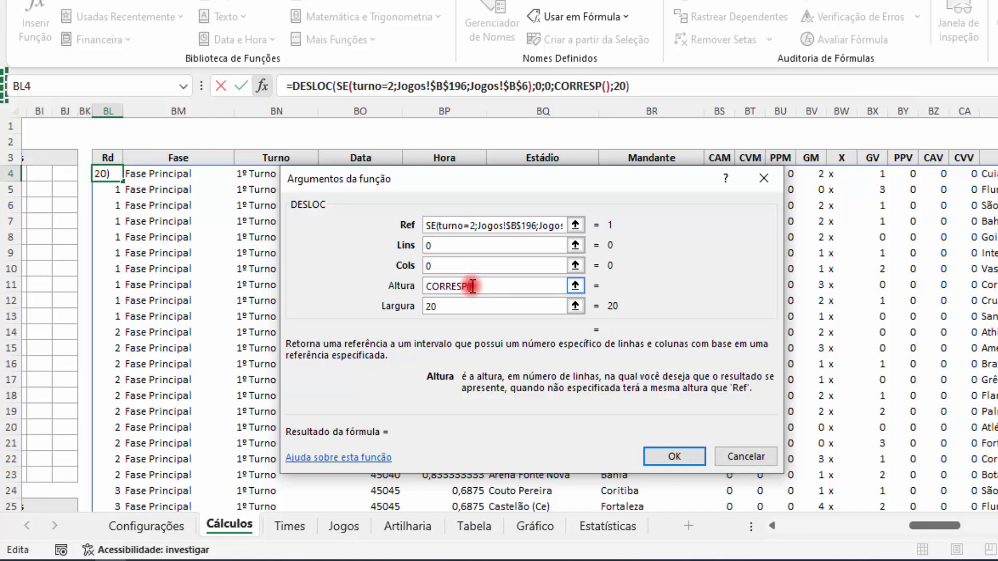
# Step: Open the arguments of the nested CORRESP and enter SE() as its Valor_procurado
pyautogui.click(580, 86)
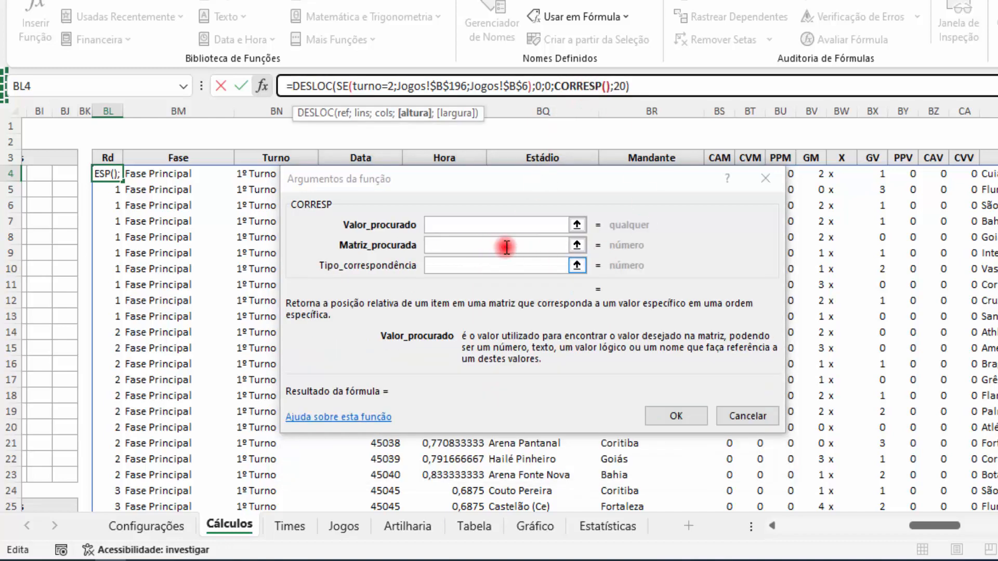
pyautogui.click(483, 223)
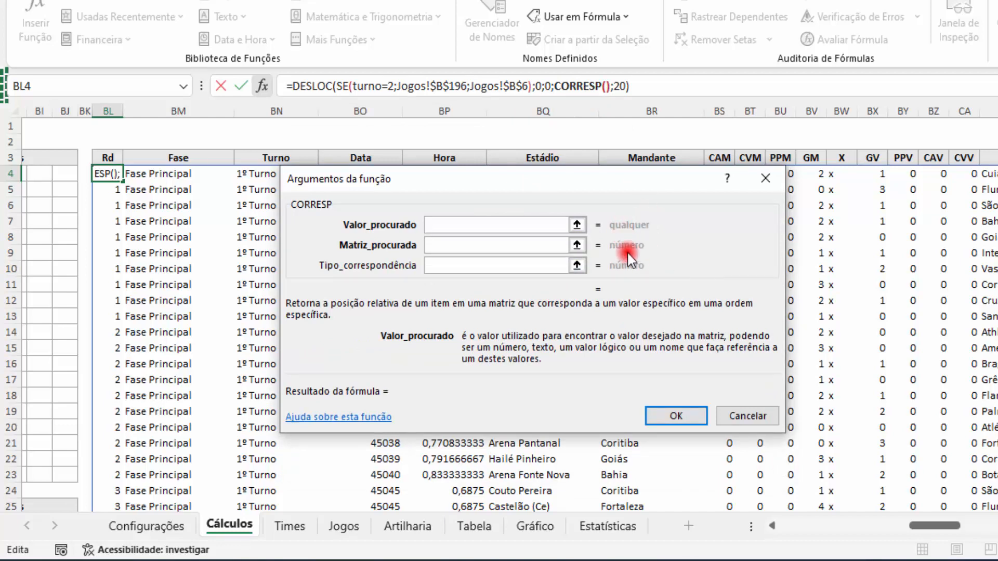
pyautogui.click(324, 84)
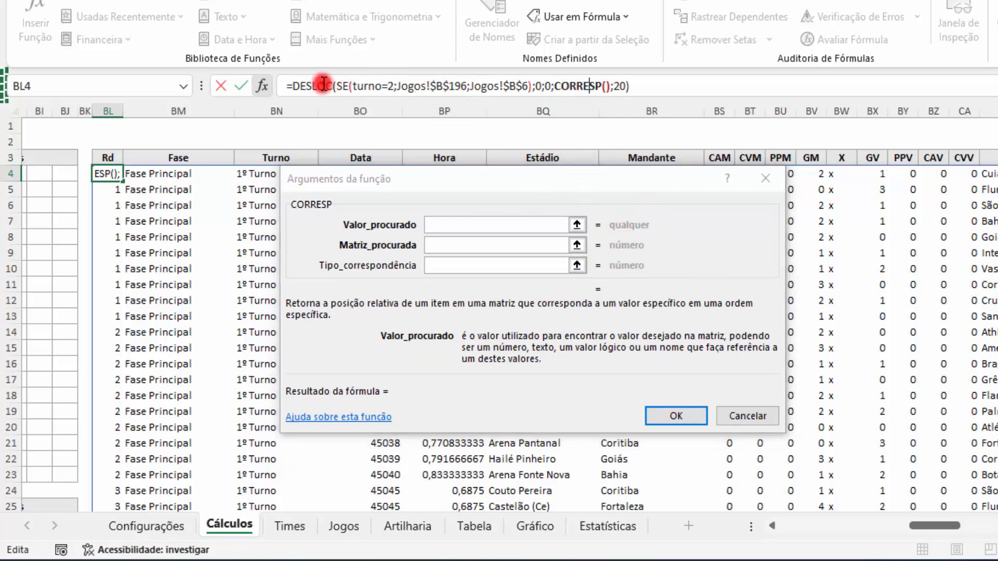
pyautogui.click(575, 87)
pyautogui.click(474, 225)
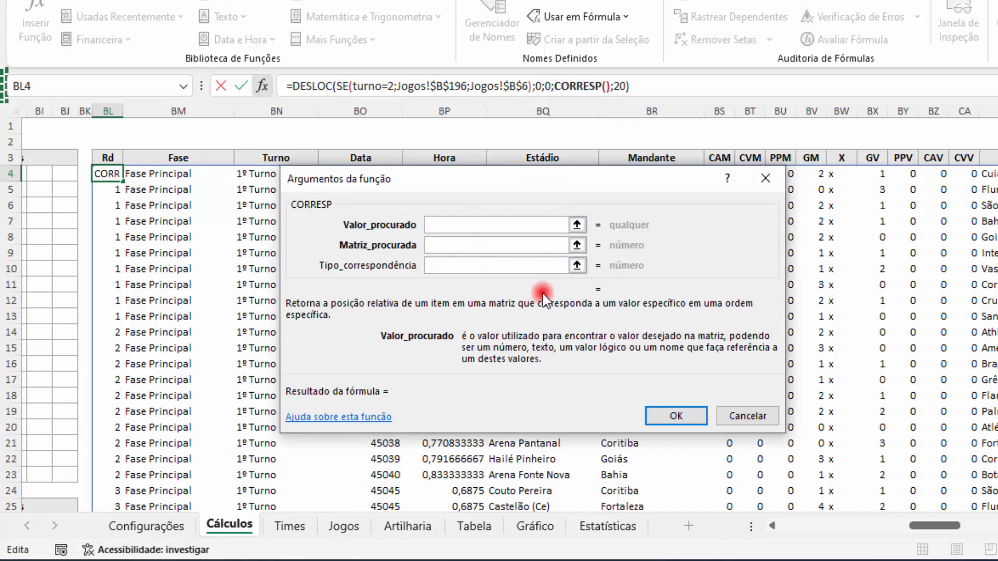
pyautogui.write('SE')
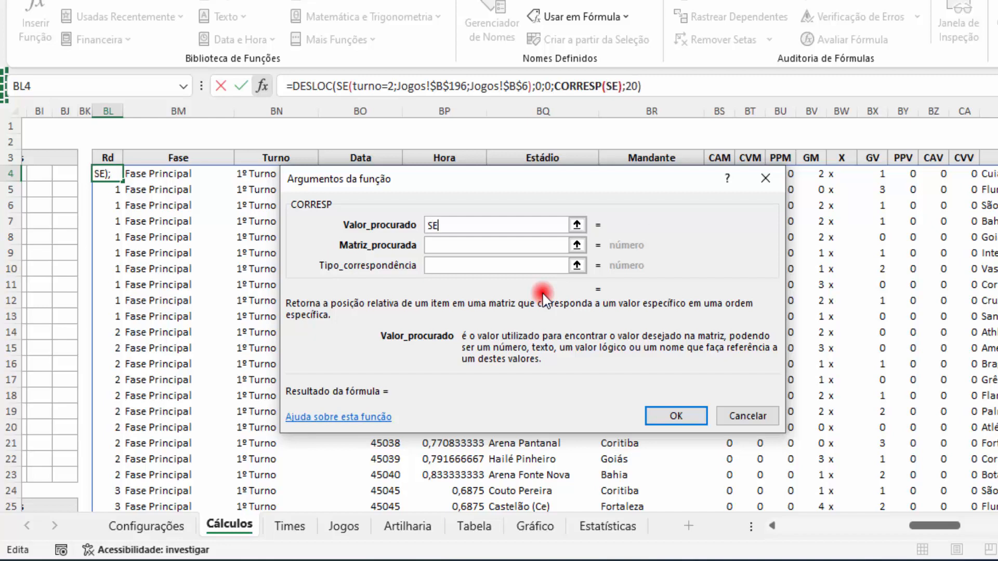
pyautogui.write('()')
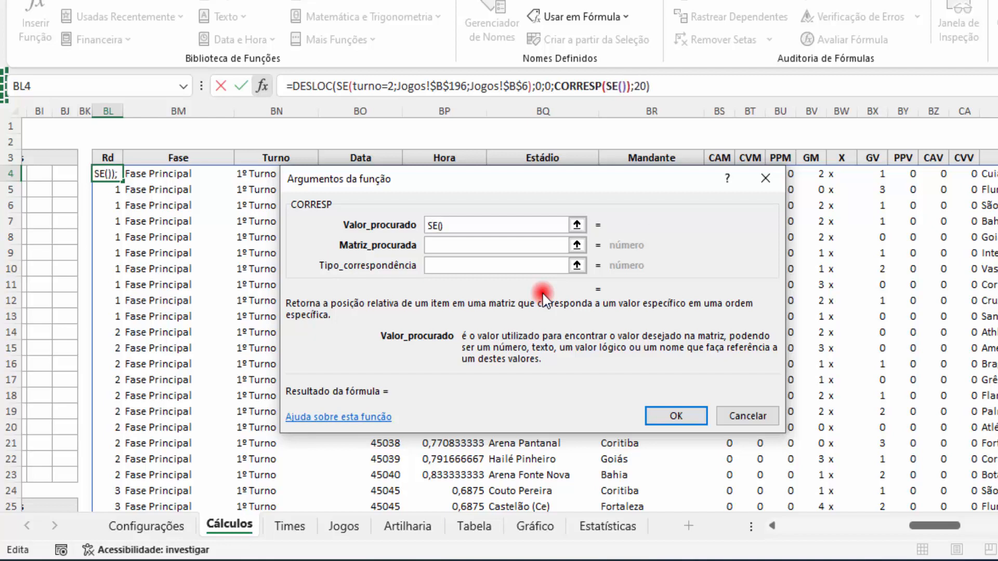
# Step: Set the logical test of the SE inside CORRESP to cons_rodada=verdadeiro
pyautogui.click(614, 86)
pyautogui.click(457, 222)
pyautogui.write('c')
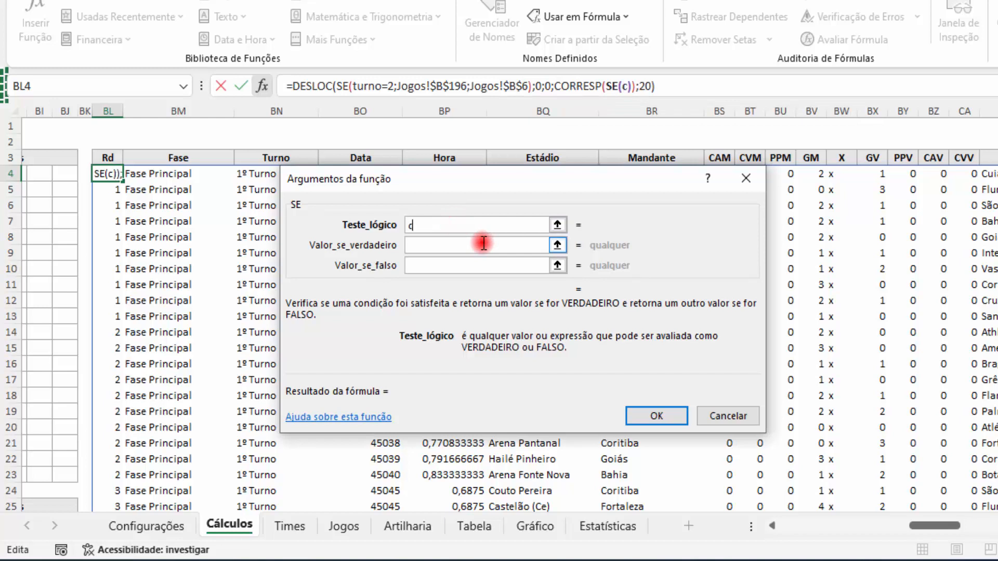
pyautogui.write('ons_')
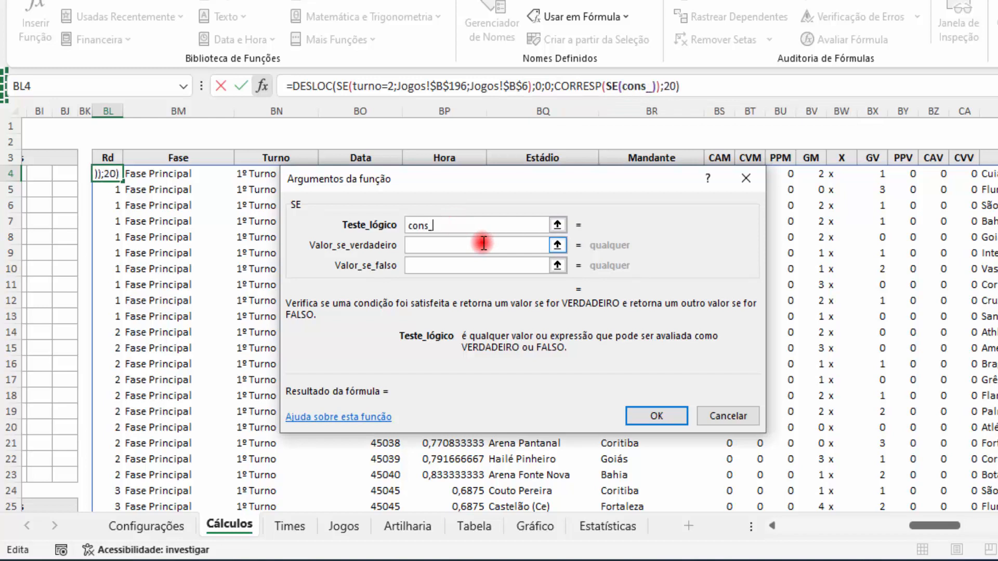
pyautogui.write('rodada=')
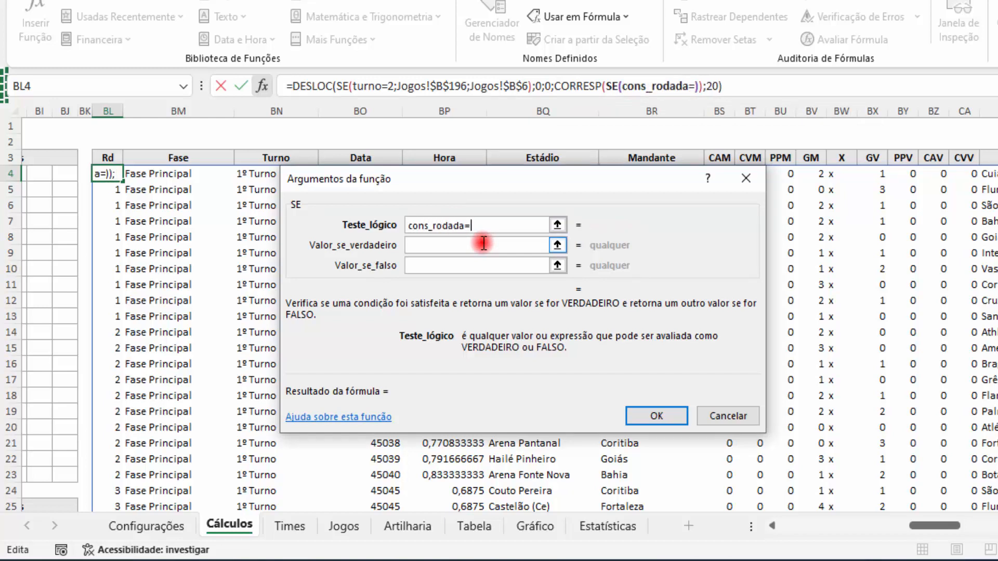
pyautogui.write('verdadeiro')
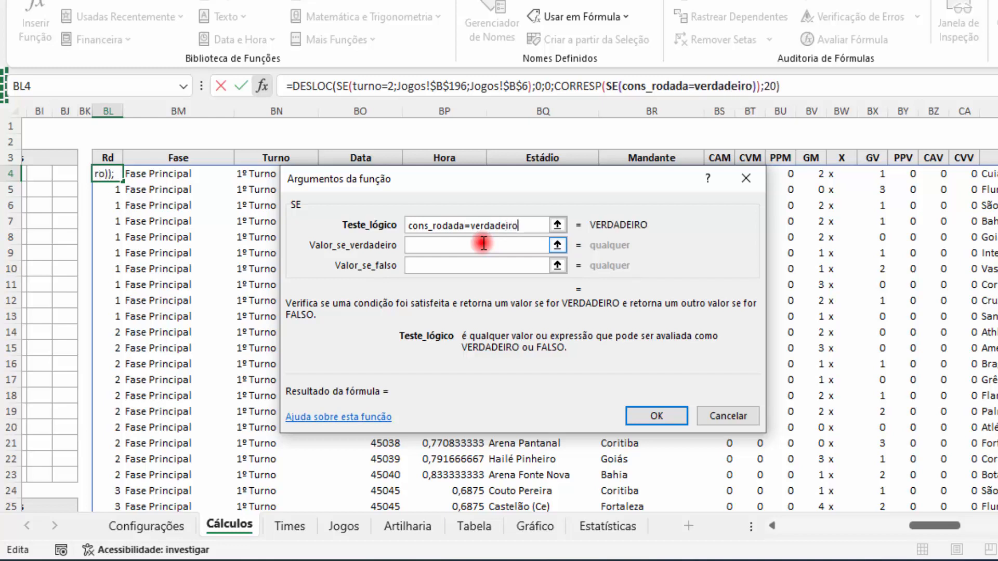
# Step: Enter rd_selecionada as this SE's value if true and a nested SE() as its value if false
pyautogui.click(484, 245)
pyautogui.write('r')
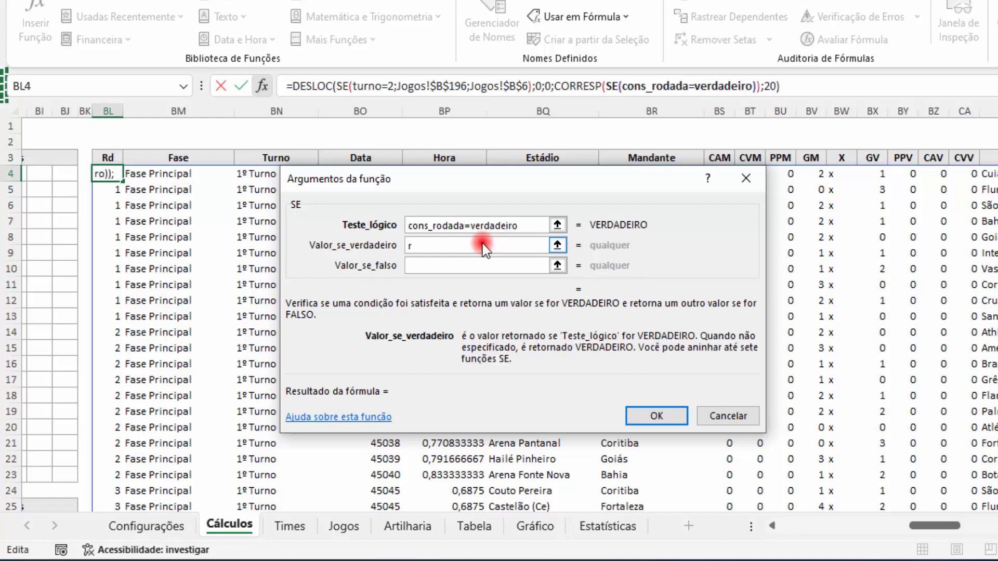
pyautogui.write('d_')
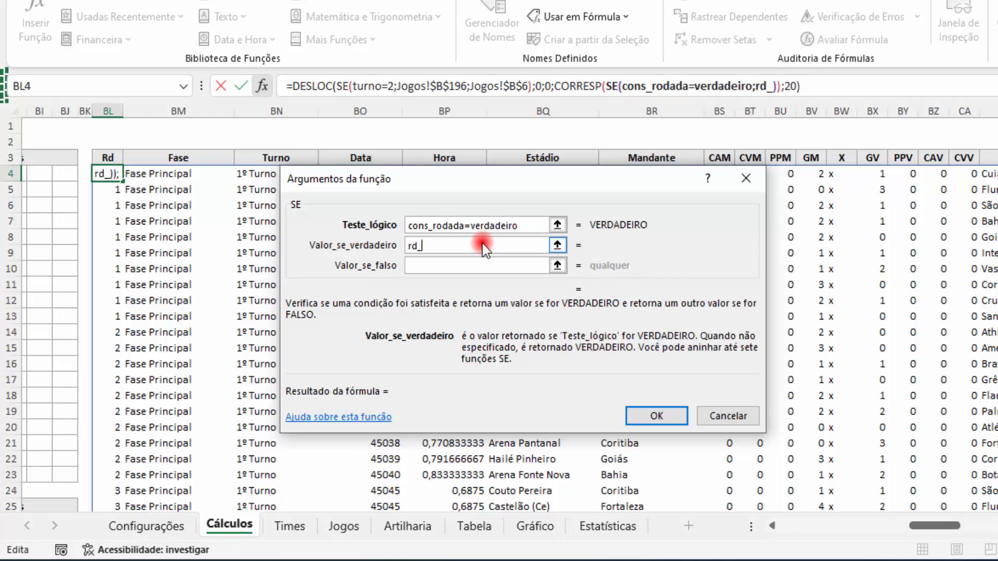
pyautogui.write('selecionada')
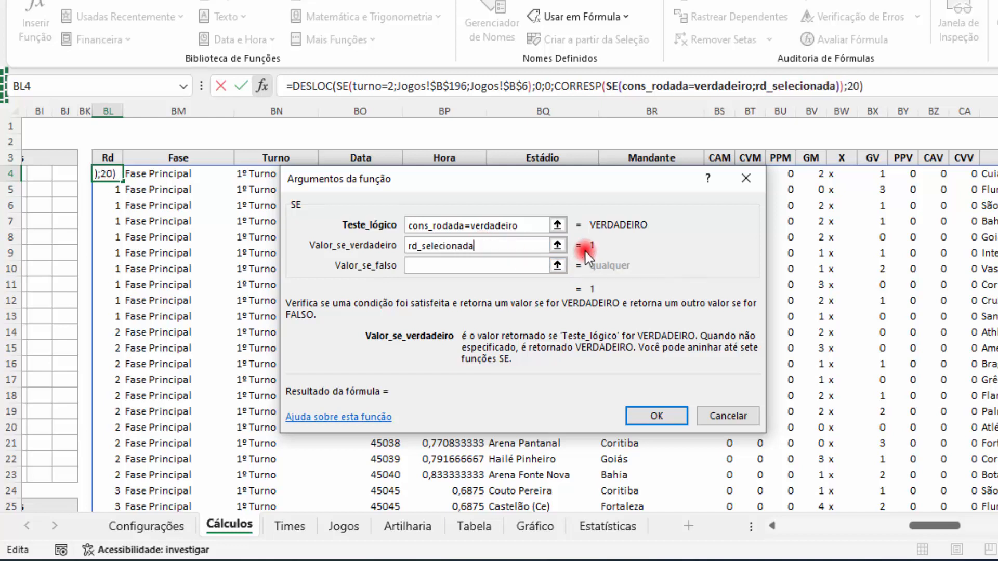
pyautogui.click(504, 268)
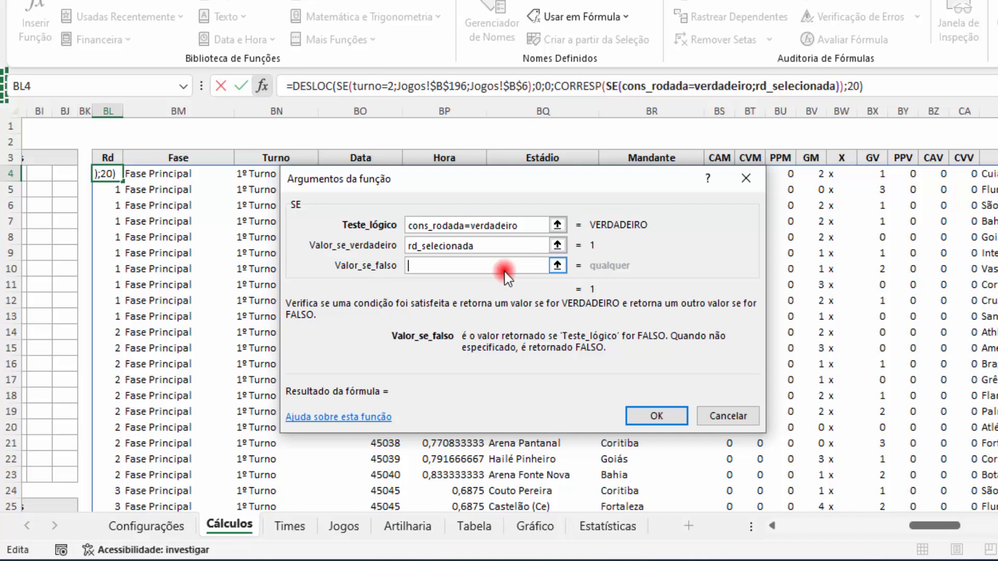
pyautogui.write('SE()')
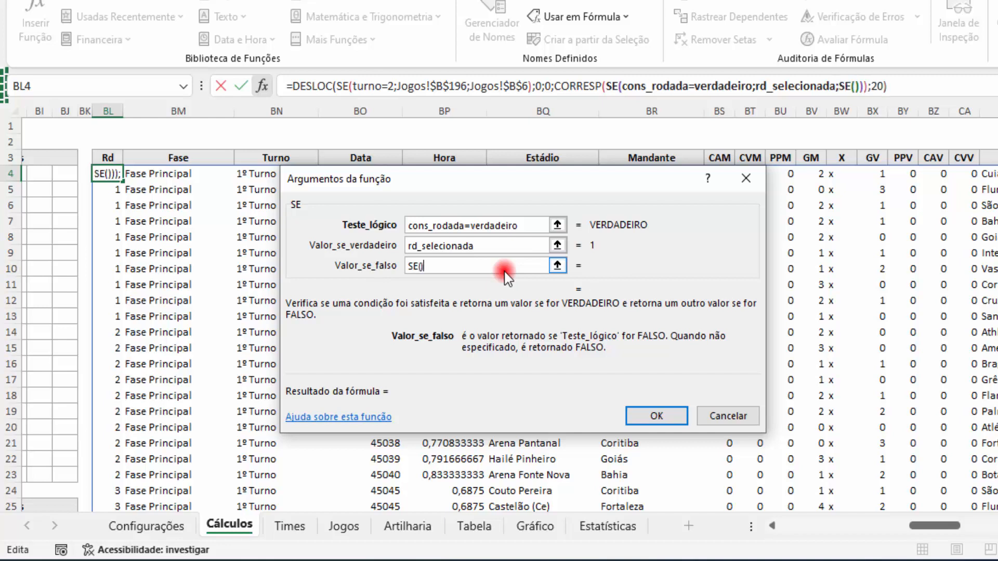
# Step: Set the innermost SE's test to turno=1 and its value if true to turno1_final from the Configurações sheet
pyautogui.click(853, 87)
pyautogui.click(477, 223)
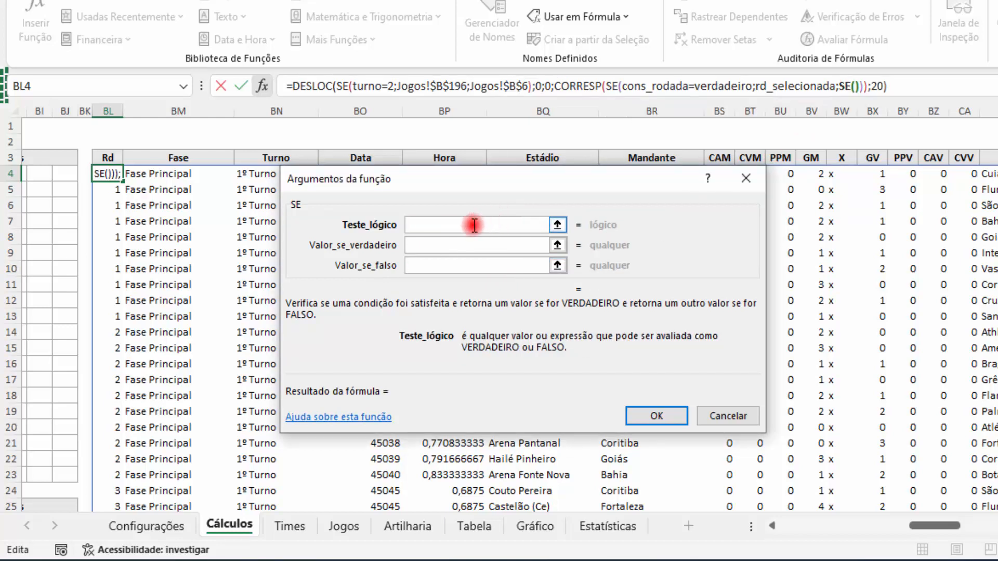
pyautogui.write('turno')
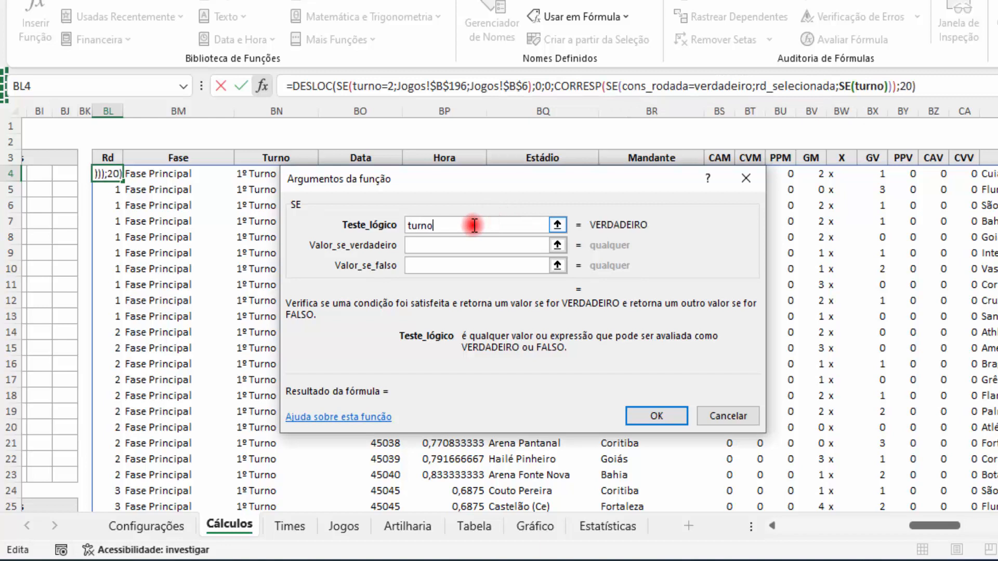
pyautogui.write('=1')
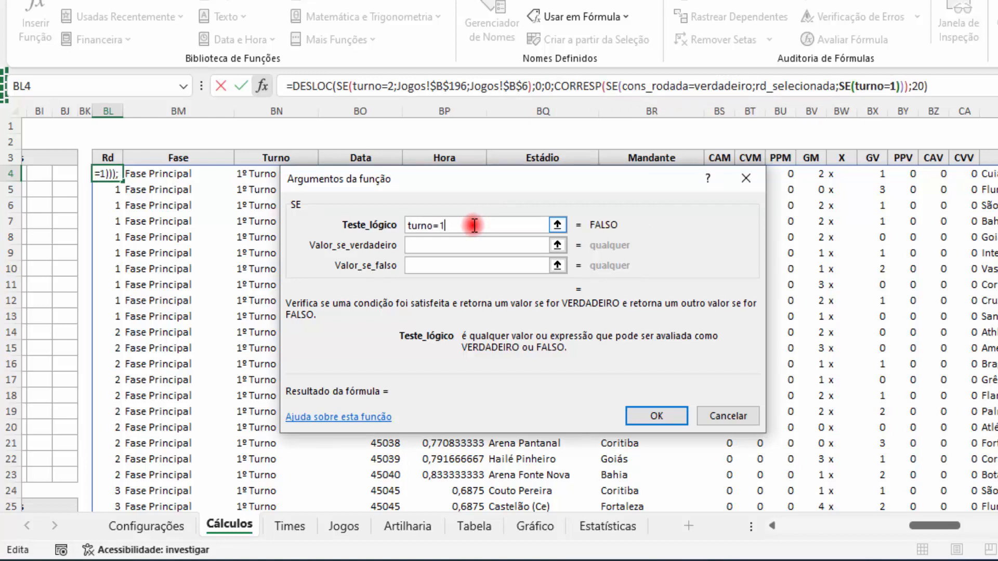
pyautogui.click(461, 248)
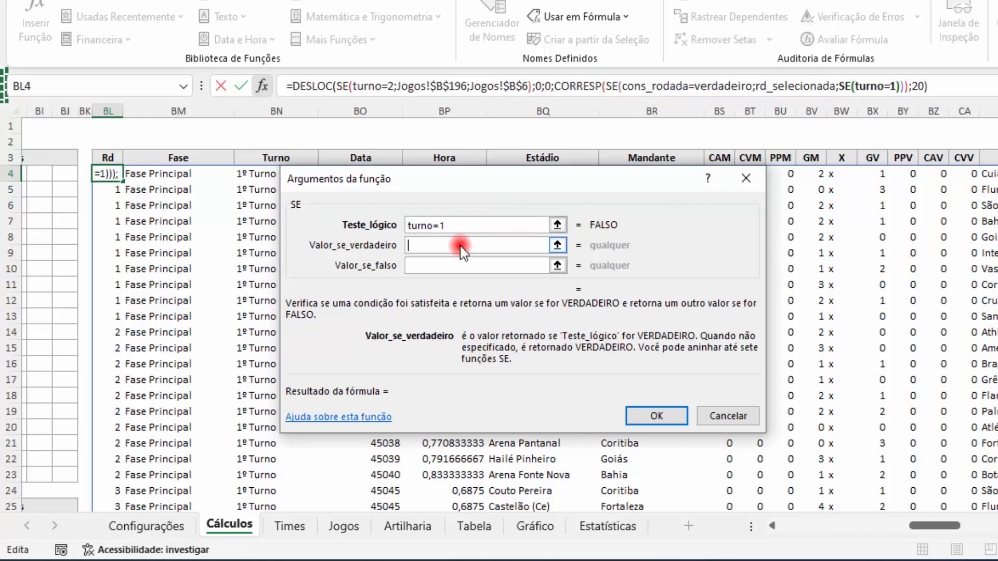
pyautogui.click(140, 526)
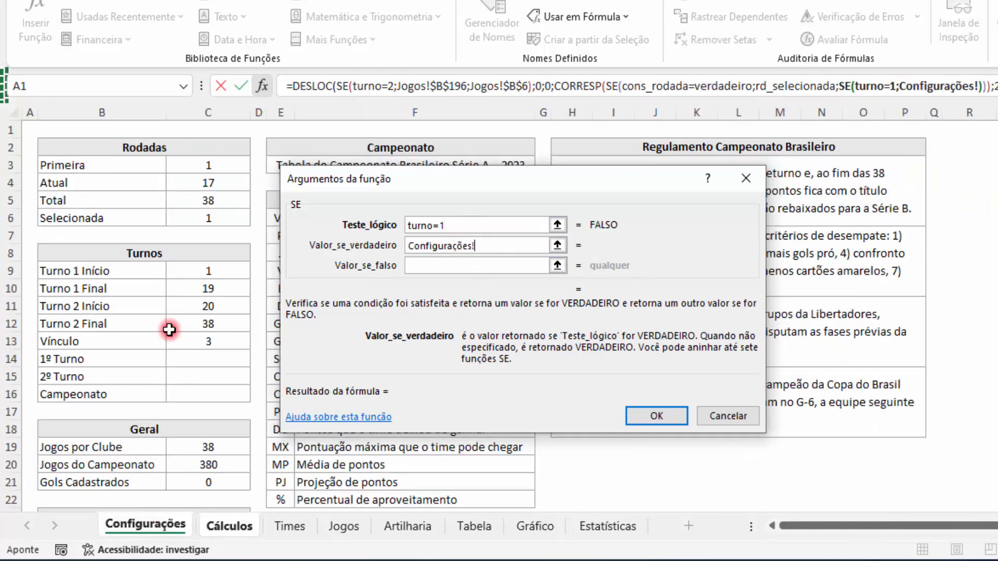
pyautogui.click(197, 289)
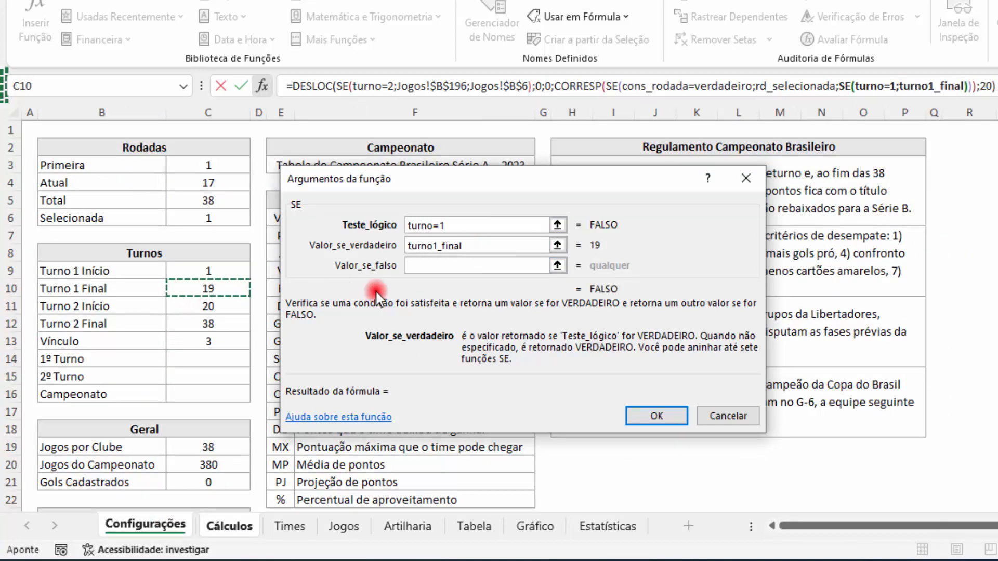
# Step: Set the innermost SE's value if false to total_rd, the Total rounds cell on the Configurações sheet
pyautogui.click(420, 270)
pyautogui.click(174, 524)
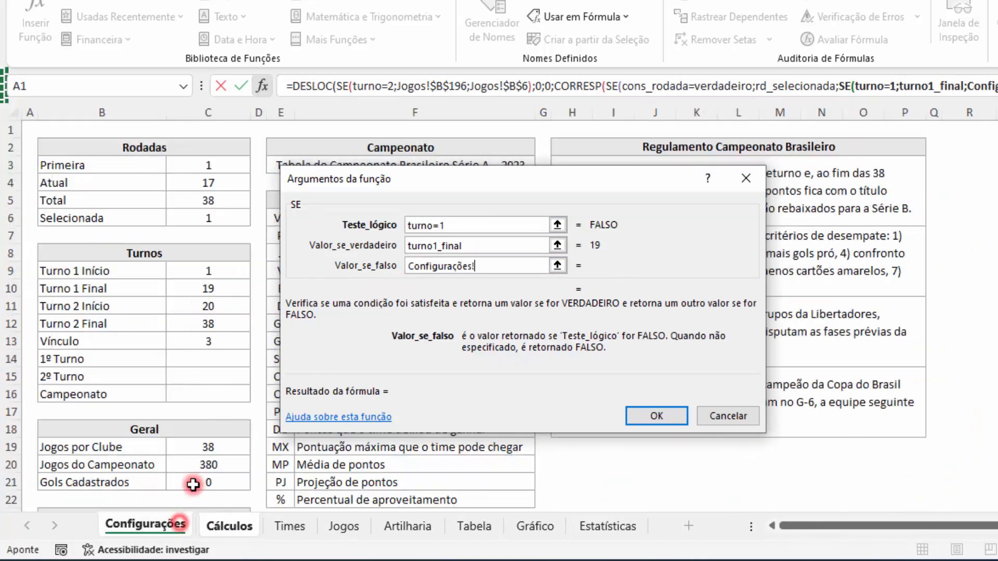
pyautogui.click(237, 203)
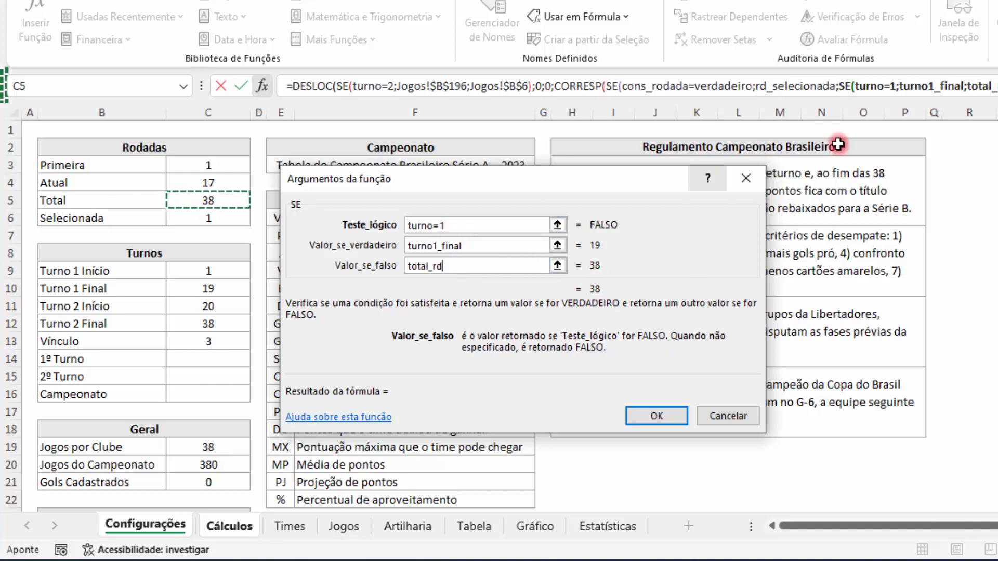
# Step: Return to the arguments of the enclosing CORRESP function and set its match type to 0
pyautogui.click(606, 86)
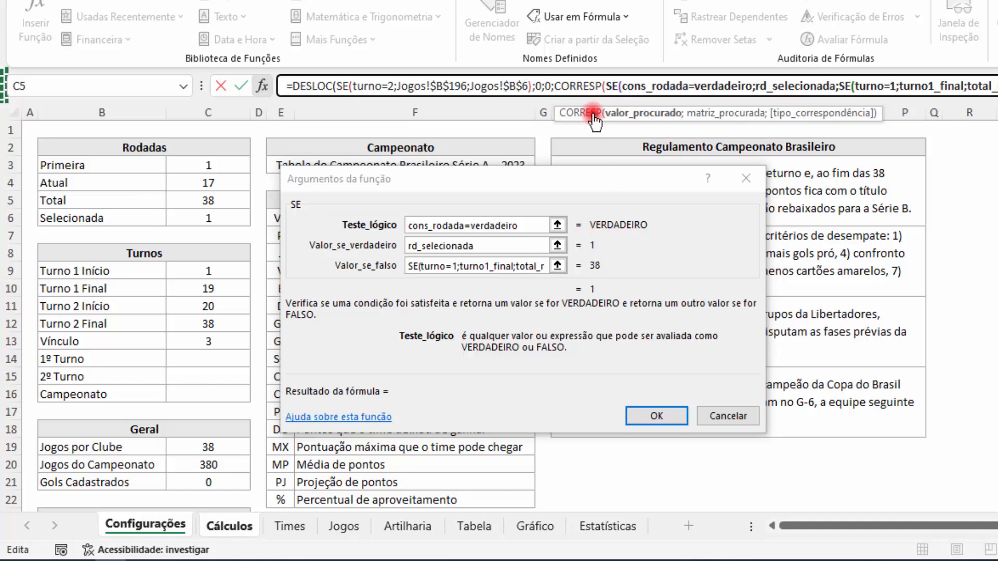
pyautogui.click(584, 85)
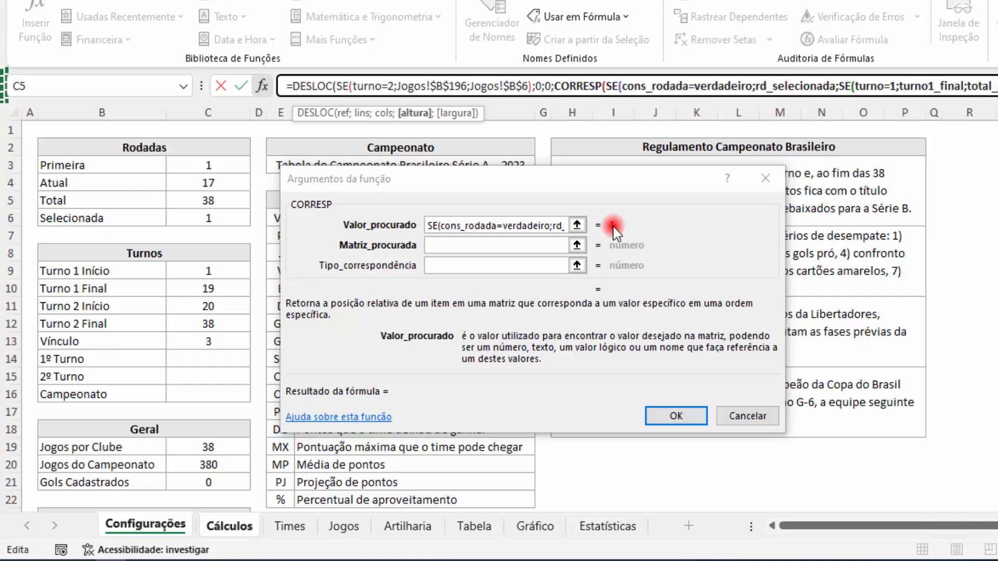
pyautogui.click(430, 242)
pyautogui.click(446, 267)
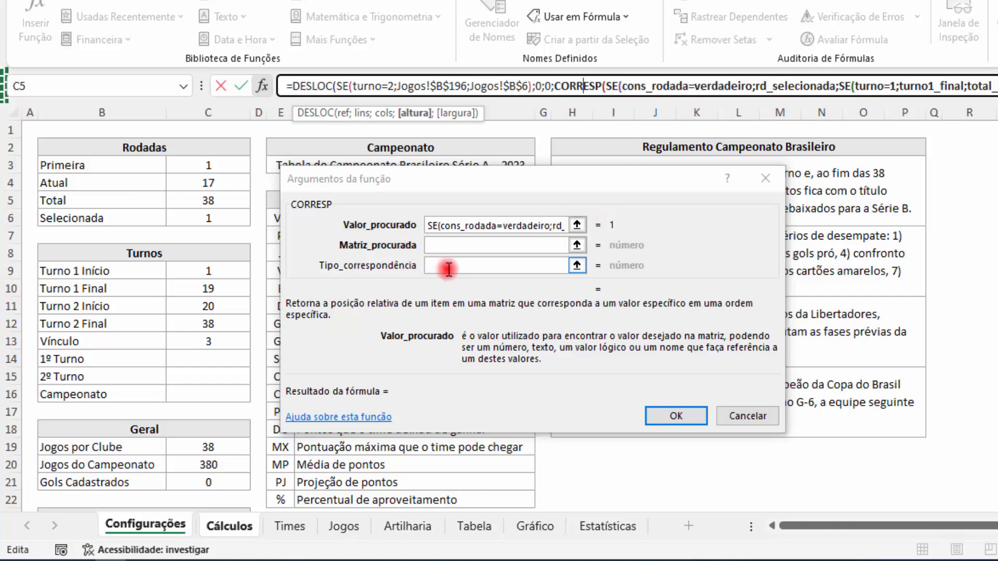
pyautogui.write('0')
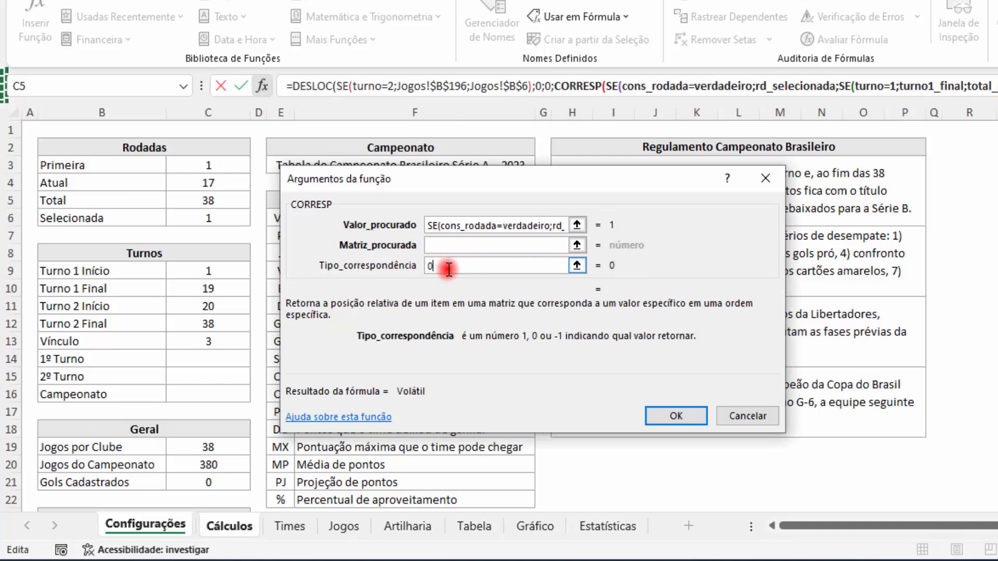
# Step: Set CORRESP's lookup array to the whole Rd column of the Jogos sheet, tbJogos[Rd], and confirm the formula
pyautogui.click(448, 245)
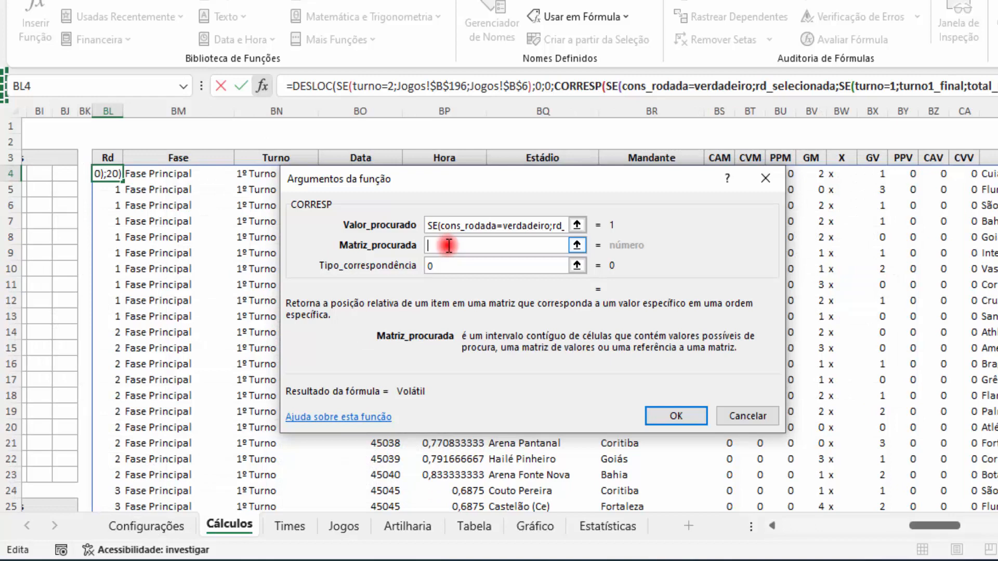
pyautogui.click(343, 525)
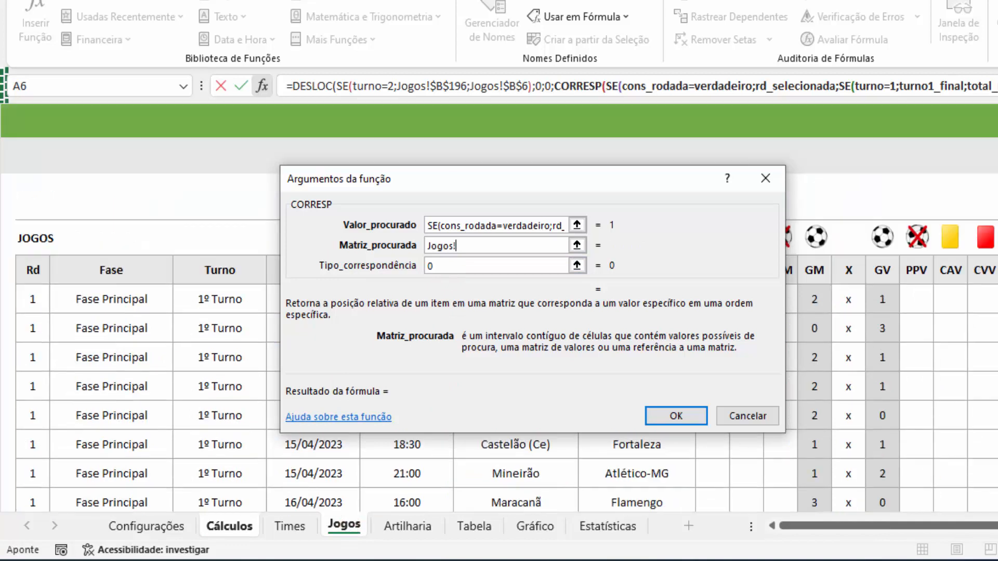
pyautogui.click(45, 300)
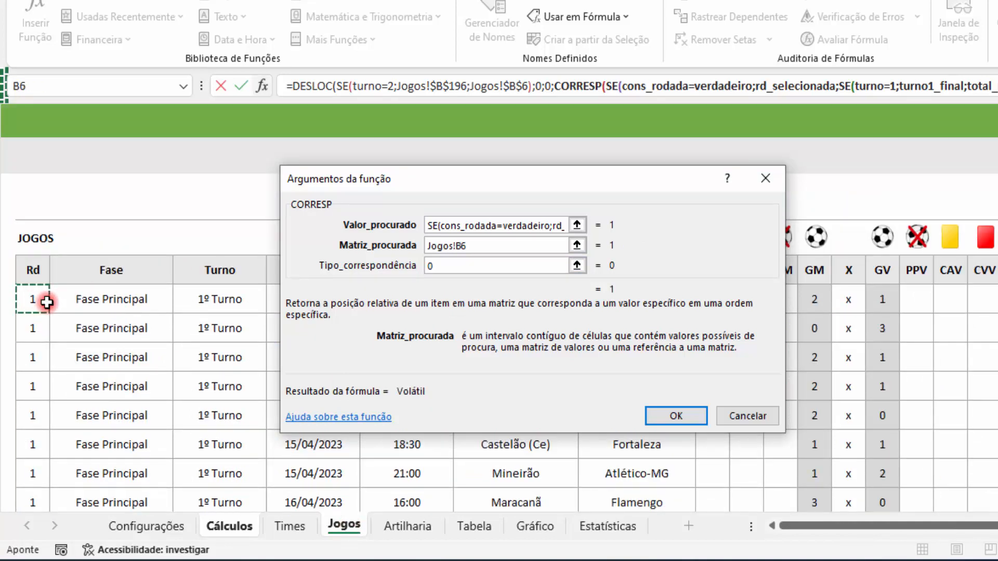
pyautogui.hotkey('ctrl', 'shift', 'Down')
pyautogui.click(558, 266)
pyautogui.write('0')
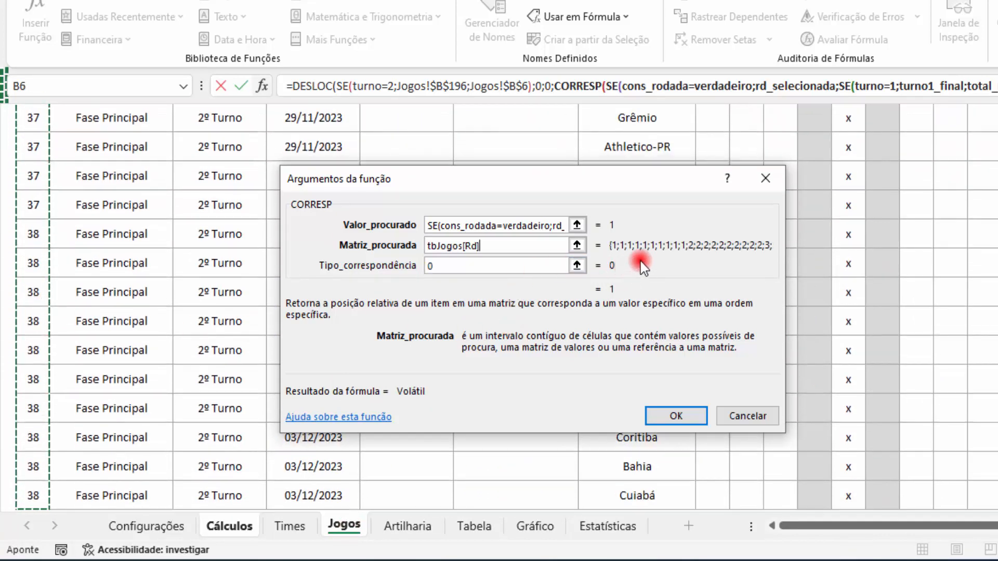
pyautogui.click(483, 253)
pyautogui.click(673, 419)
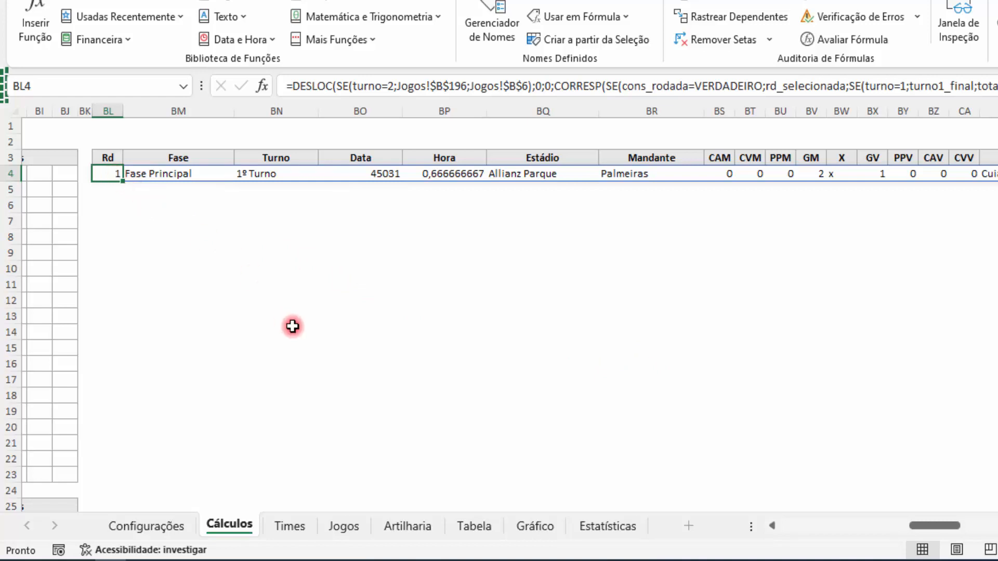
# Step: Add +9 after CORRESP in the Altura argument of the DESLOC formula in BL4 and confirm it
pyautogui.click(262, 86)
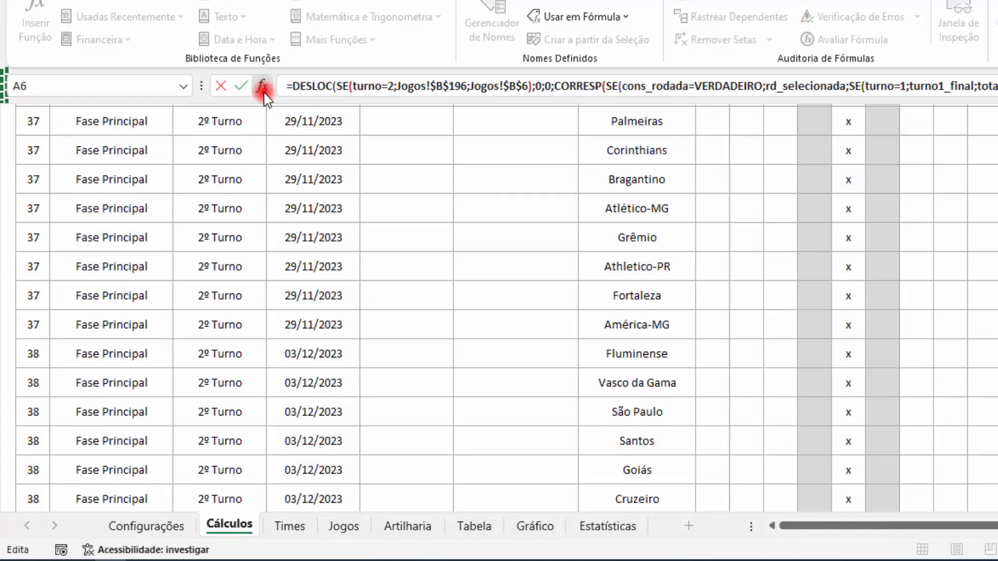
pyautogui.click(319, 87)
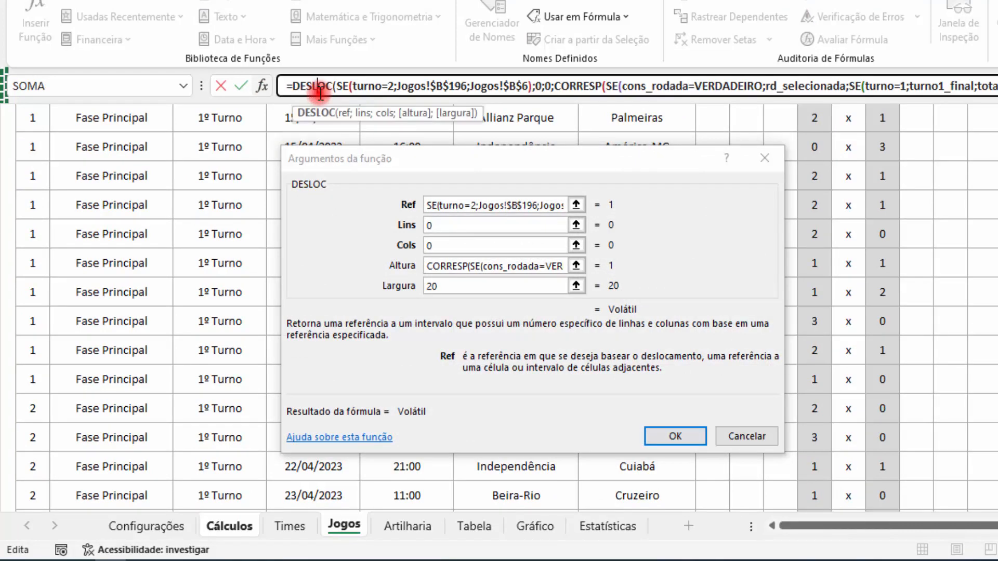
pyautogui.moveTo(433, 266); pyautogui.dragTo(597, 276)
pyautogui.click(560, 268)
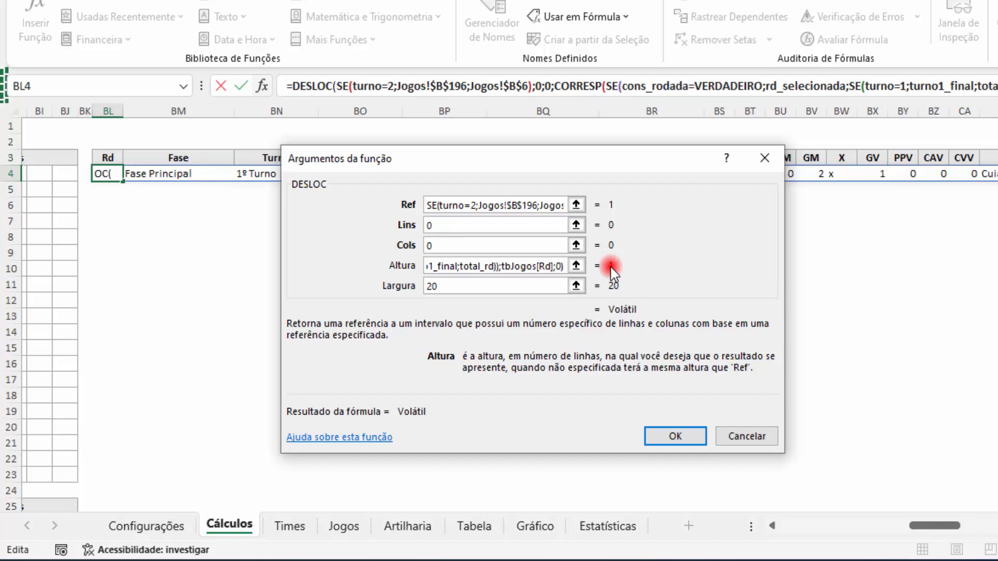
pyautogui.write('+')
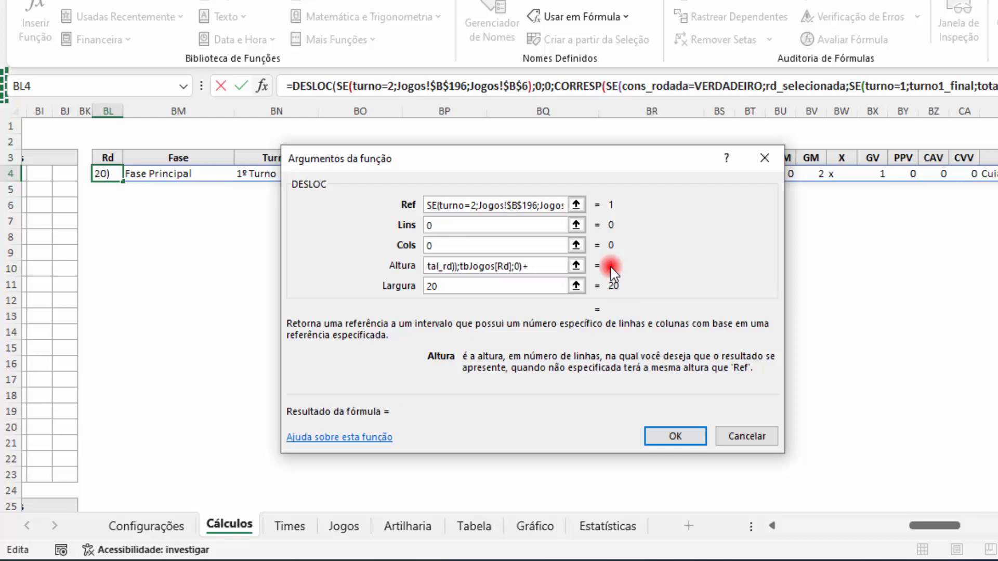
pyautogui.write('9')
pyautogui.click(677, 437)
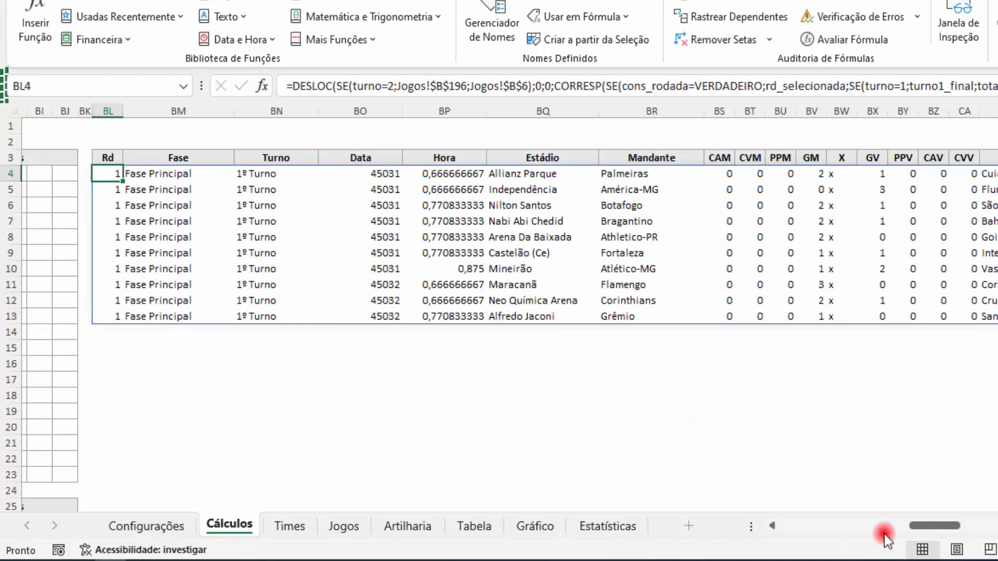
# Step: Advance the Tabela sheet to the 2ª Rodada and check the copied games on the Cálculos sheet
pyautogui.moveTo(928, 526)
pyautogui.mouseDown()
pyautogui.moveTo(961, 528)
pyautogui.moveTo(941, 530)
pyautogui.mouseUp()
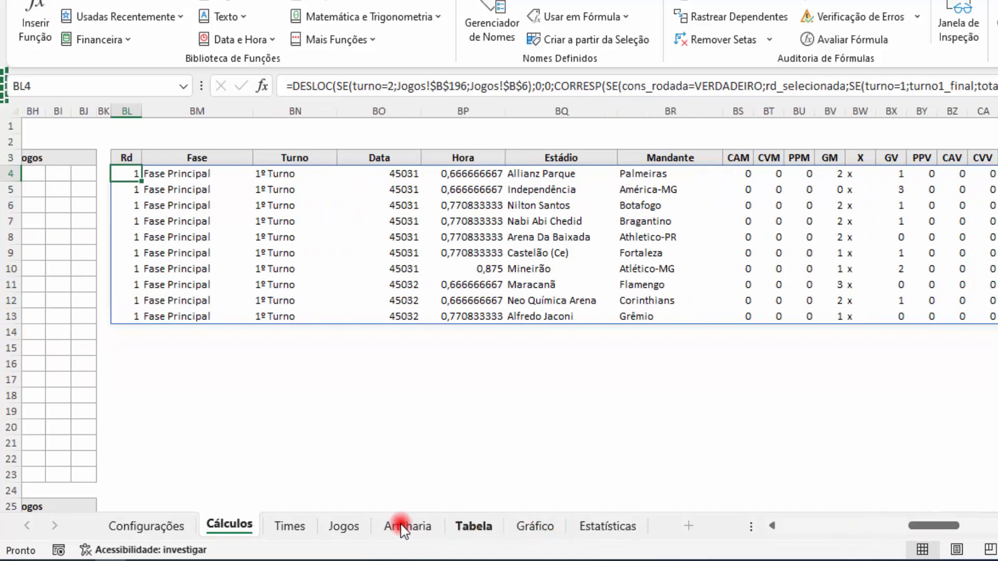
pyautogui.click(472, 526)
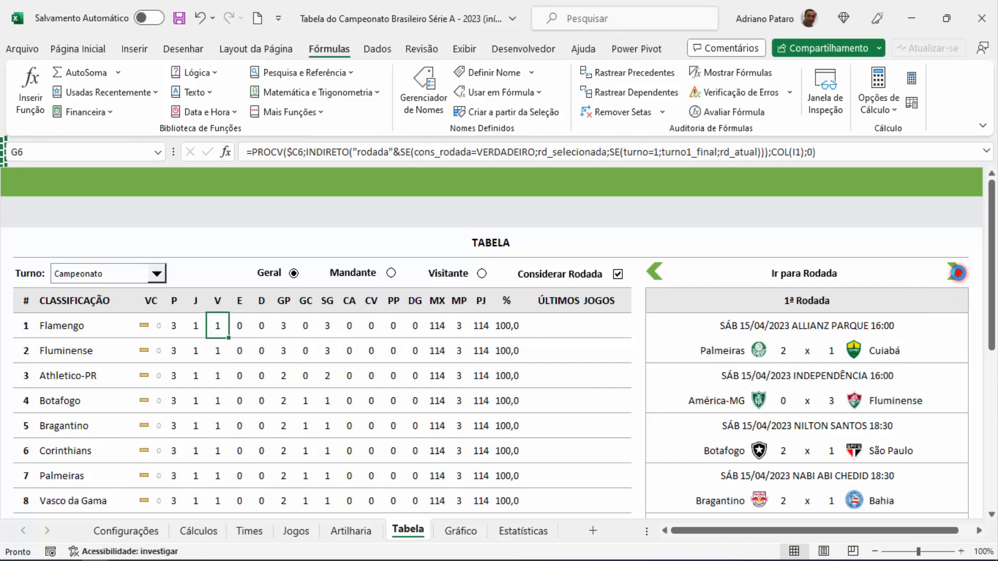
pyautogui.click(958, 272)
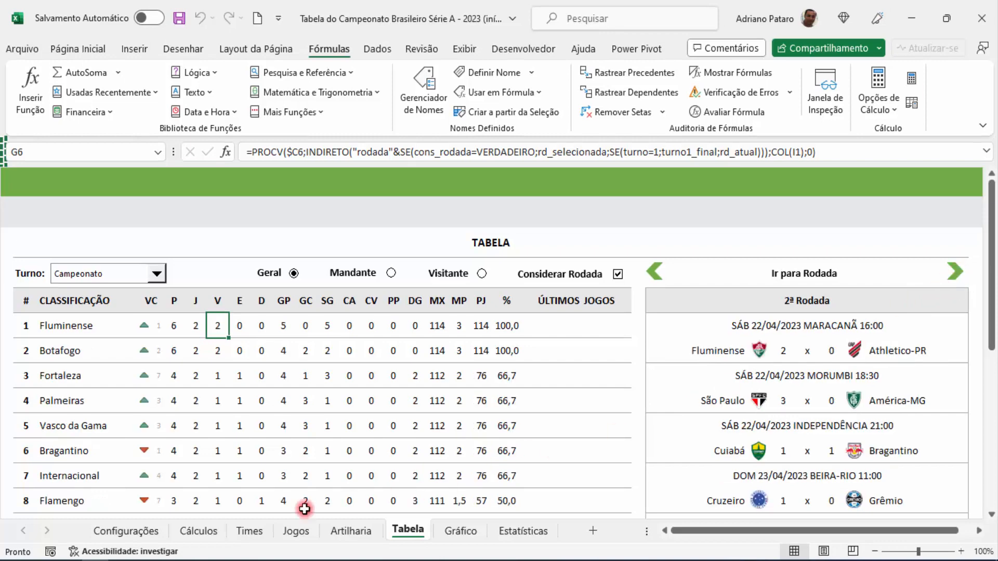
pyautogui.click(218, 530)
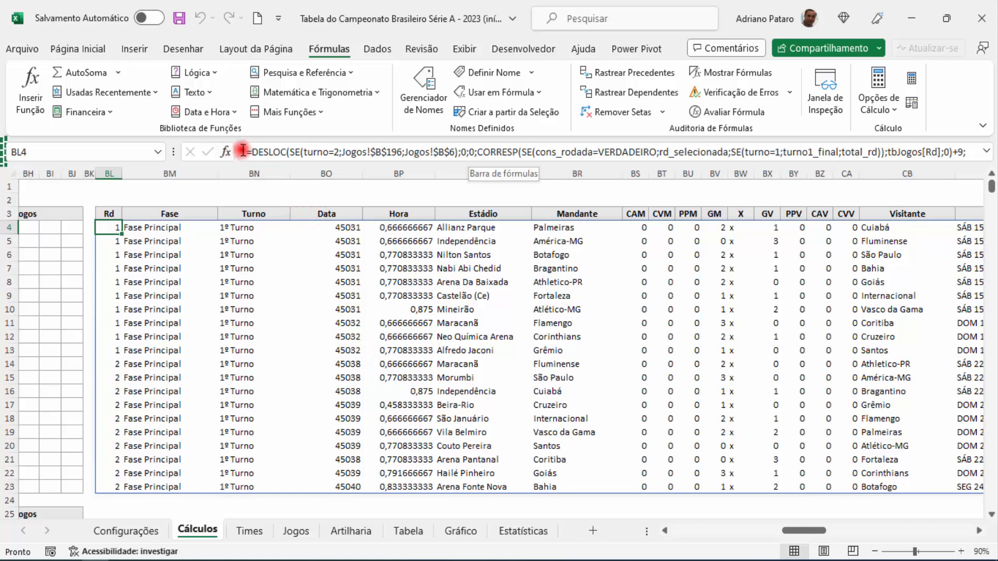
# Step: Wrap CORRESP's lookup array tbJogos[Rd] in an SE() function within the BL4 formula and open that SE's arguments
pyautogui.click(224, 153)
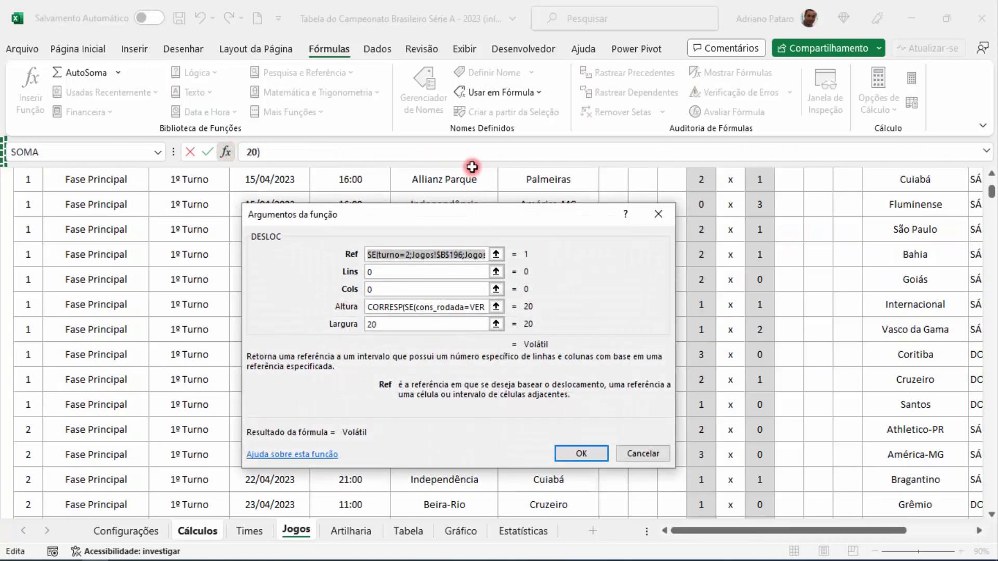
pyautogui.moveTo(472, 163); pyautogui.dragTo(471, 193)
pyautogui.click(508, 153)
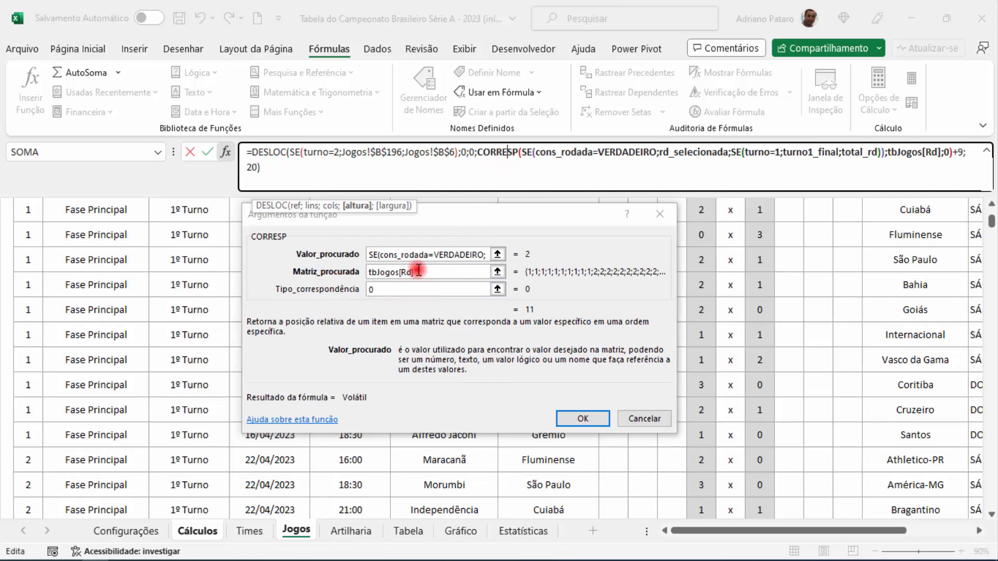
pyautogui.click(419, 270)
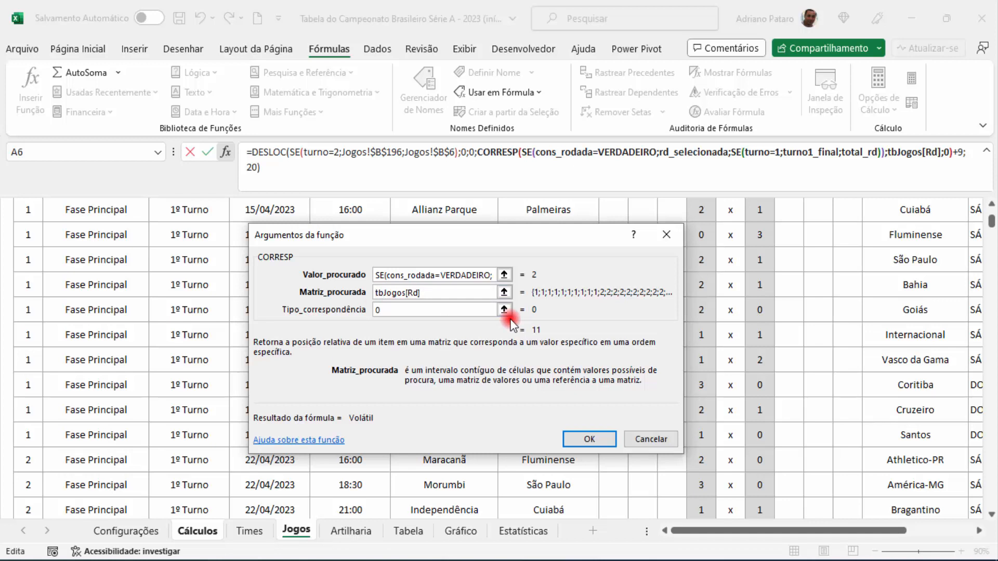
pyautogui.write('SE')
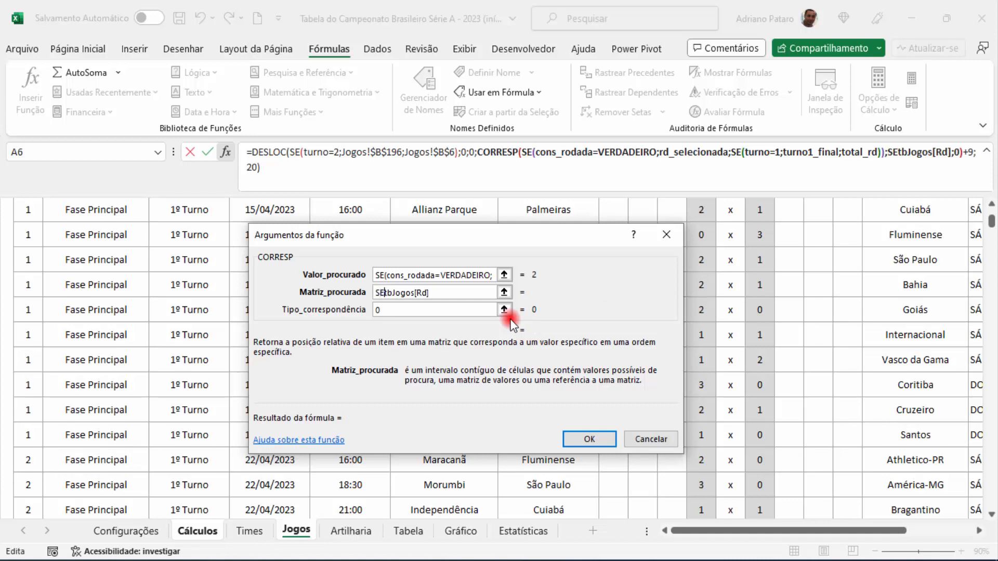
pyautogui.write('(')
pyautogui.click(448, 297)
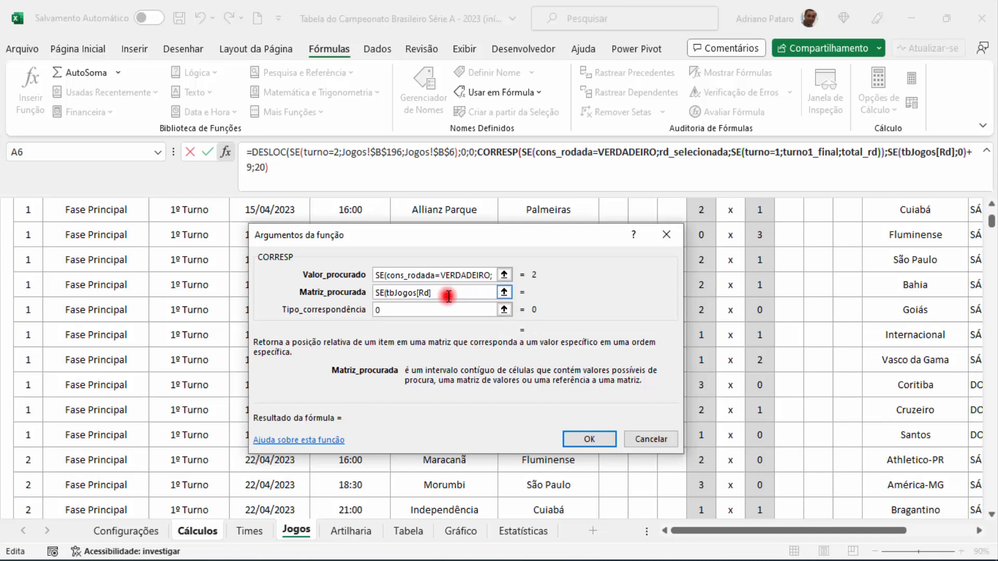
pyautogui.write(')')
pyautogui.click(890, 152)
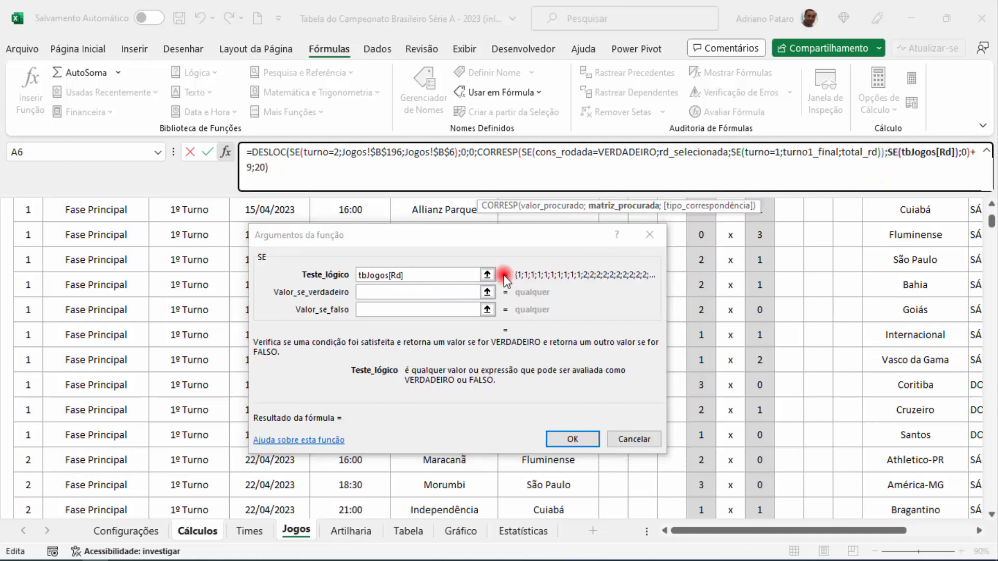
# Step: Move tbJogos[Rd] to the new SE's value if false and set its logical test to turno=2
pyautogui.click(407, 274)
pyautogui.hotkey('ctrl', 'c')
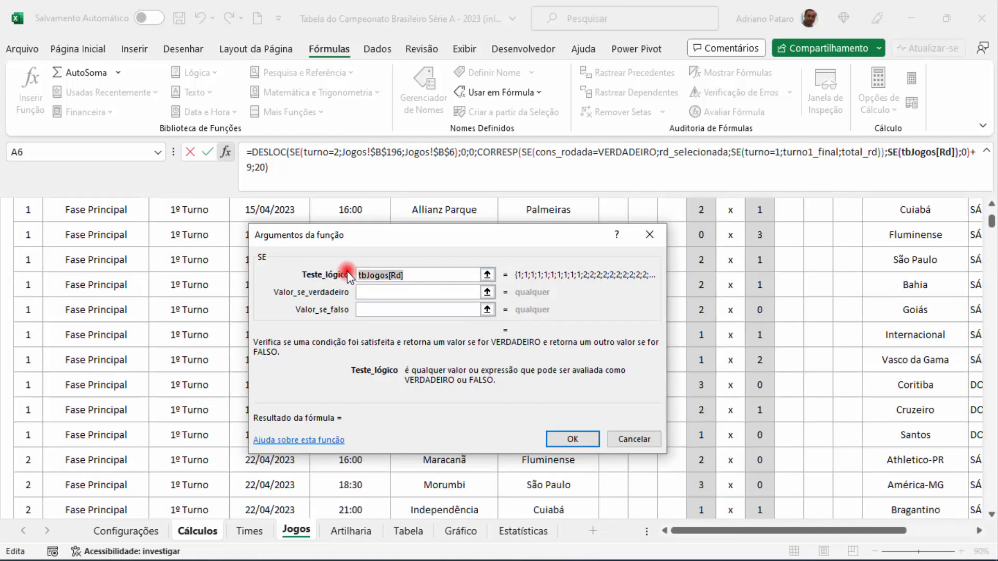
pyautogui.press('Delete')
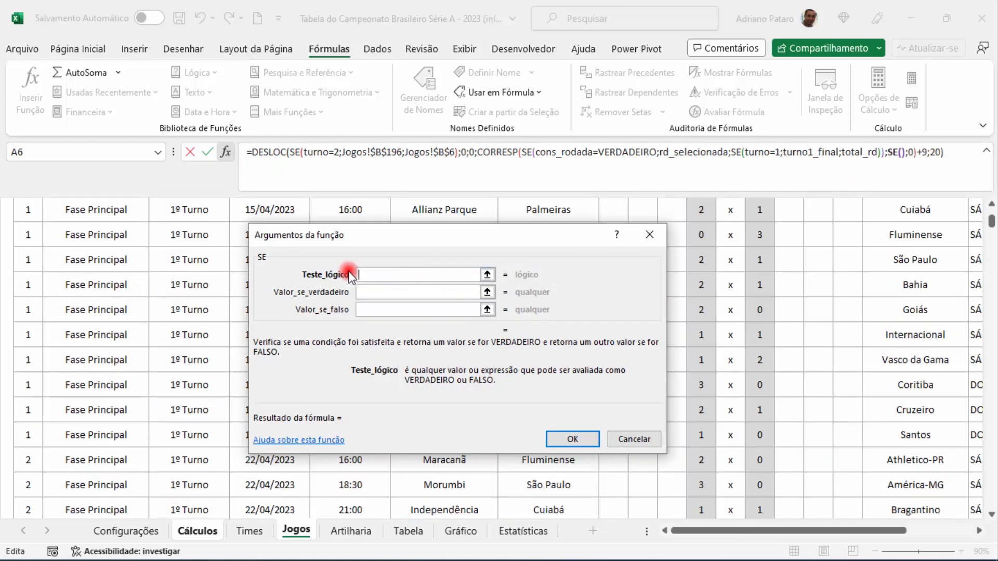
pyautogui.click(392, 310)
pyautogui.hotkey('ctrl', 'v')
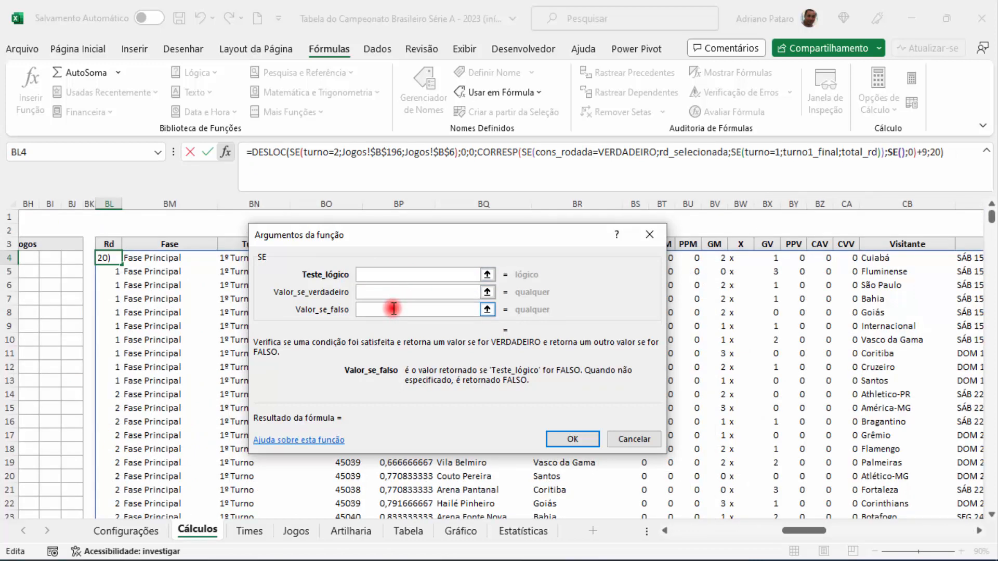
pyautogui.click(381, 274)
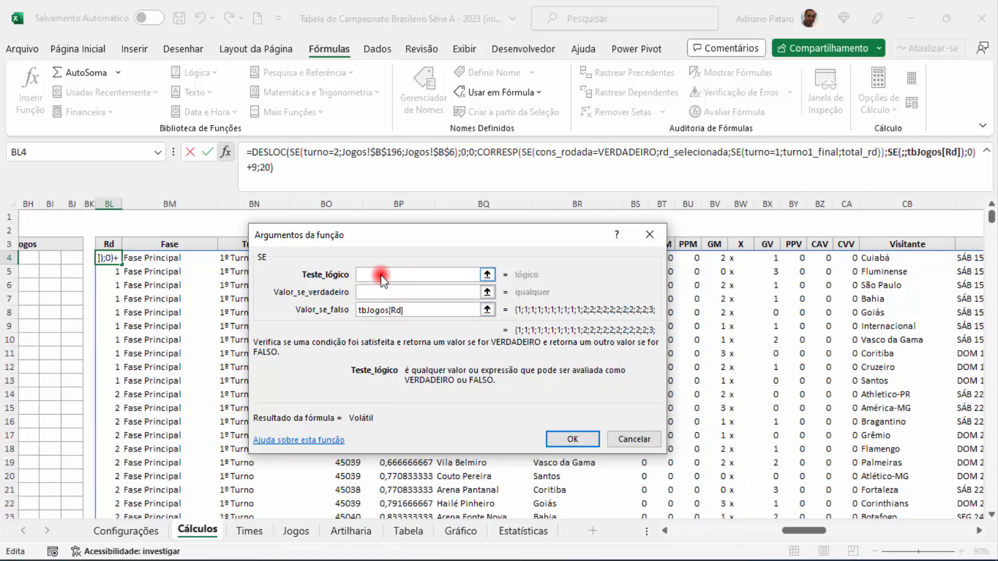
pyautogui.write('turno')
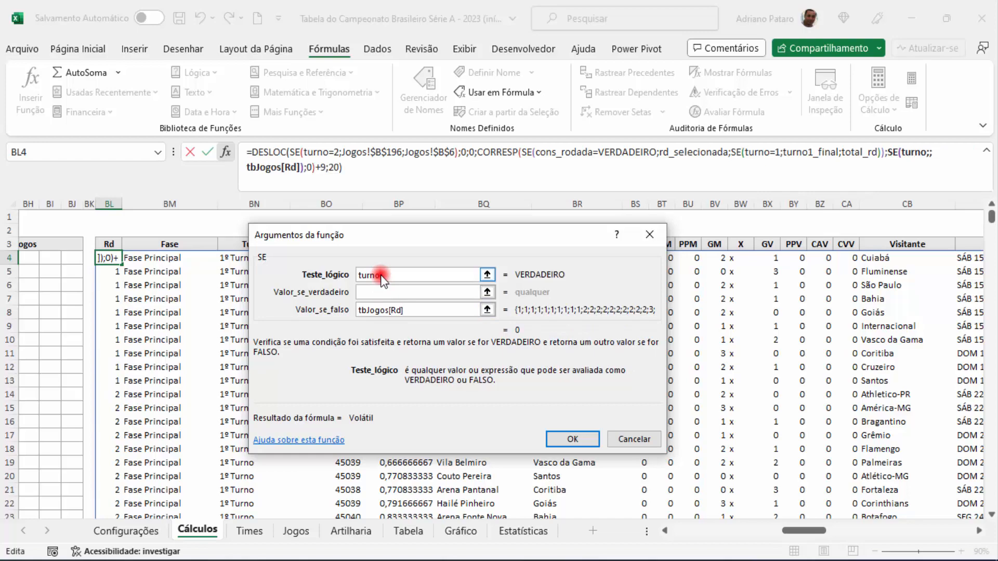
pyautogui.write('=')
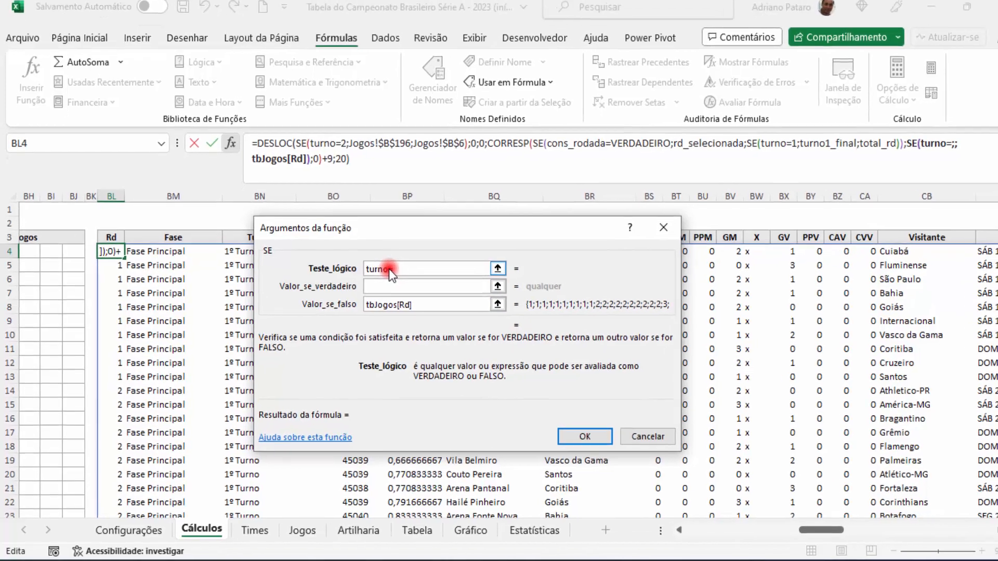
pyautogui.write('2')
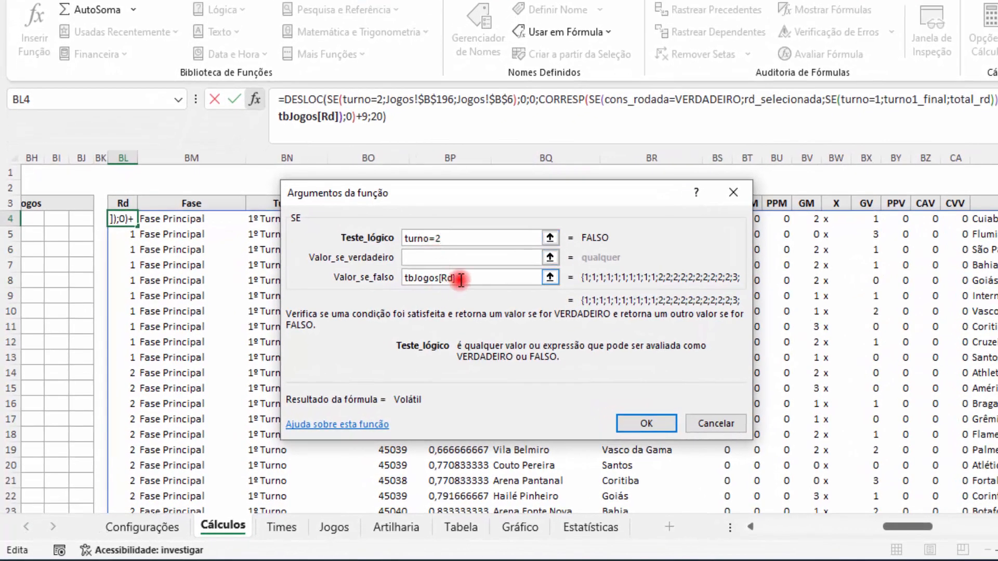
# Step: Set the SE's value if true to the turno2_rodada range by selecting the Rd cells on Jogos from B196 to the table's end
pyautogui.click(461, 258)
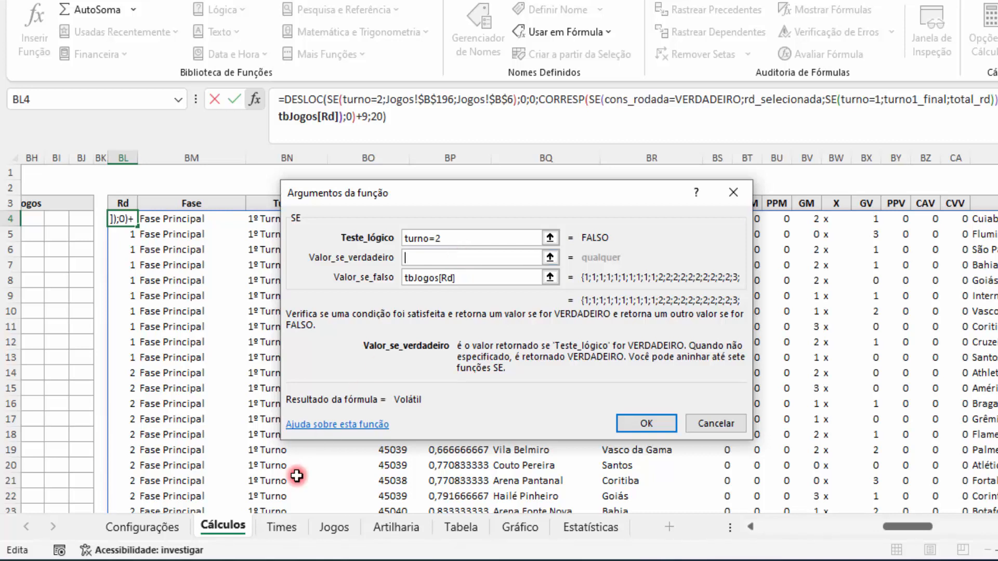
pyautogui.click(344, 529)
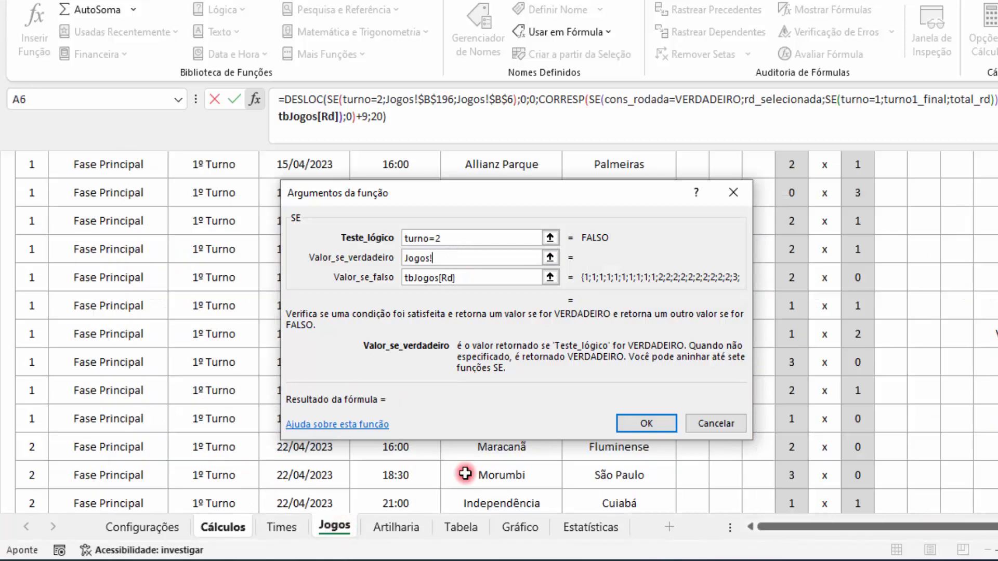
pyautogui.scroll(-20, 949, 415)
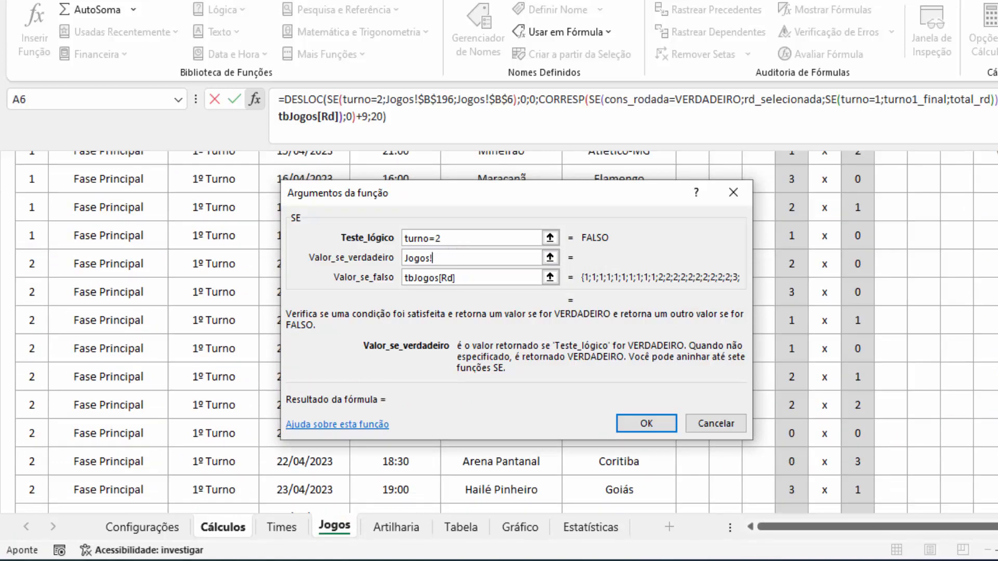
pyautogui.scroll(-20, 949, 414)
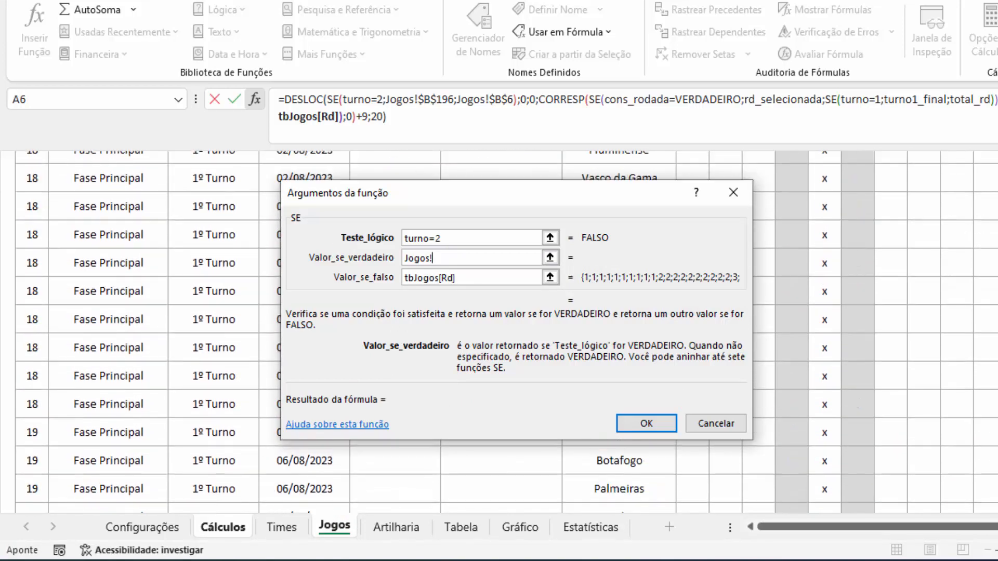
pyautogui.scroll(9, 62, 279)
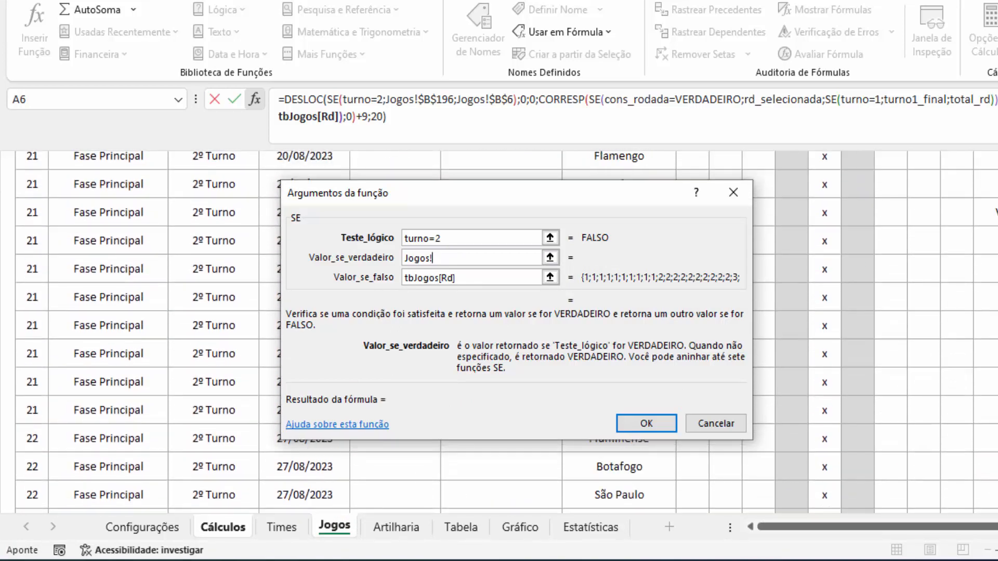
pyautogui.click(31, 333)
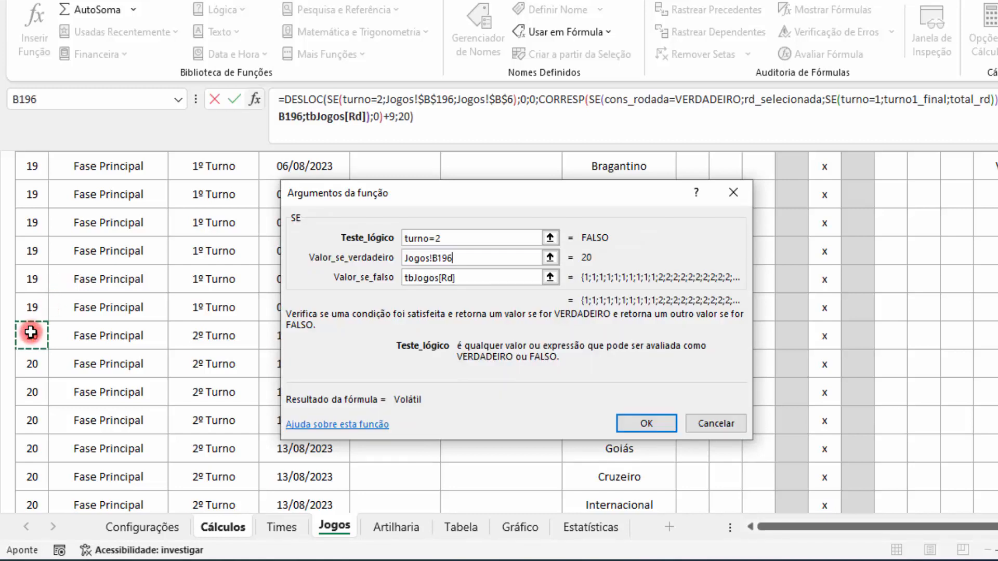
pyautogui.hotkey('ctrl', 'shift', 'Down')
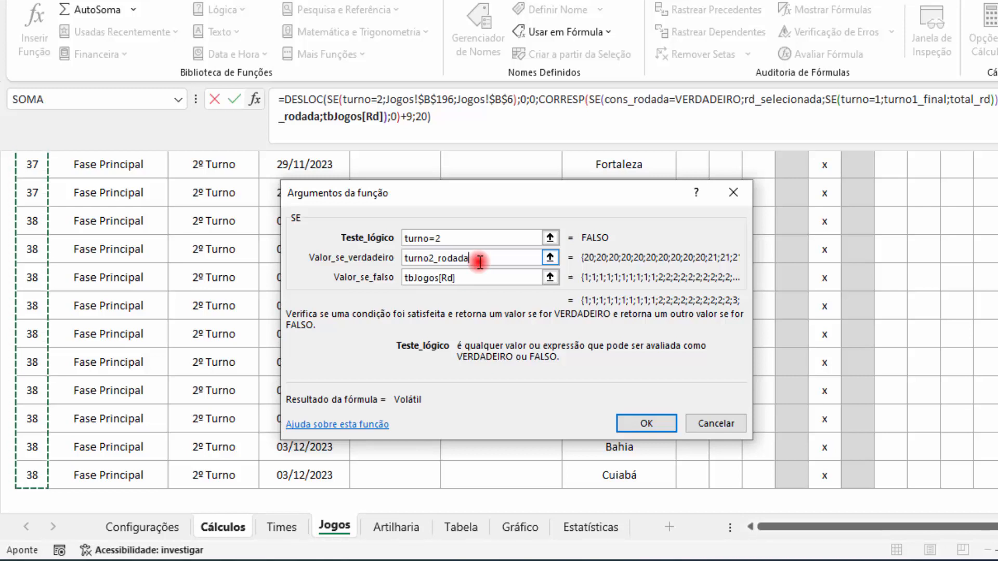
# Step: Review the arguments of DESLOC, its reference SE and CORRESP, and confirm the BL4 formula
pyautogui.click(315, 99)
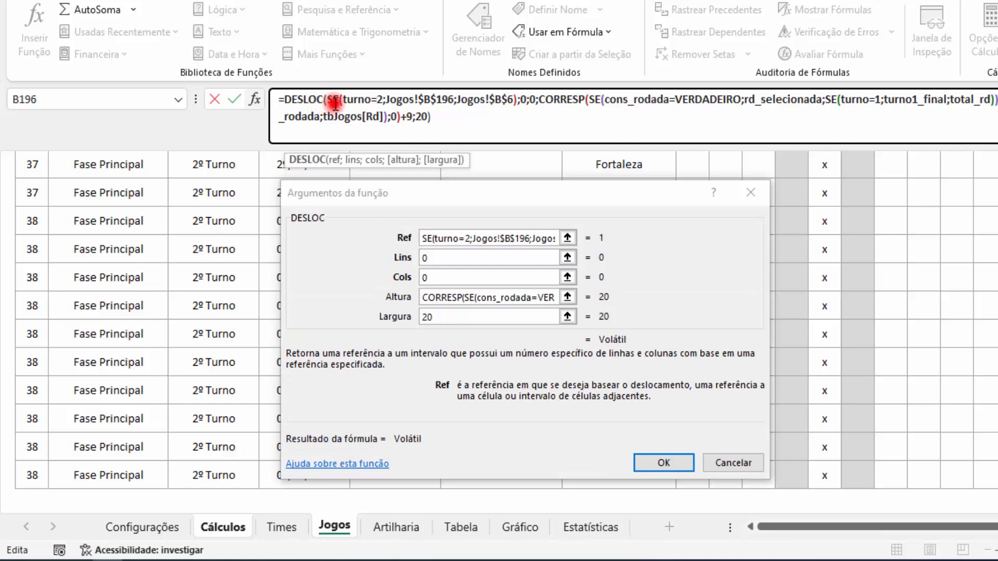
pyautogui.click(335, 99)
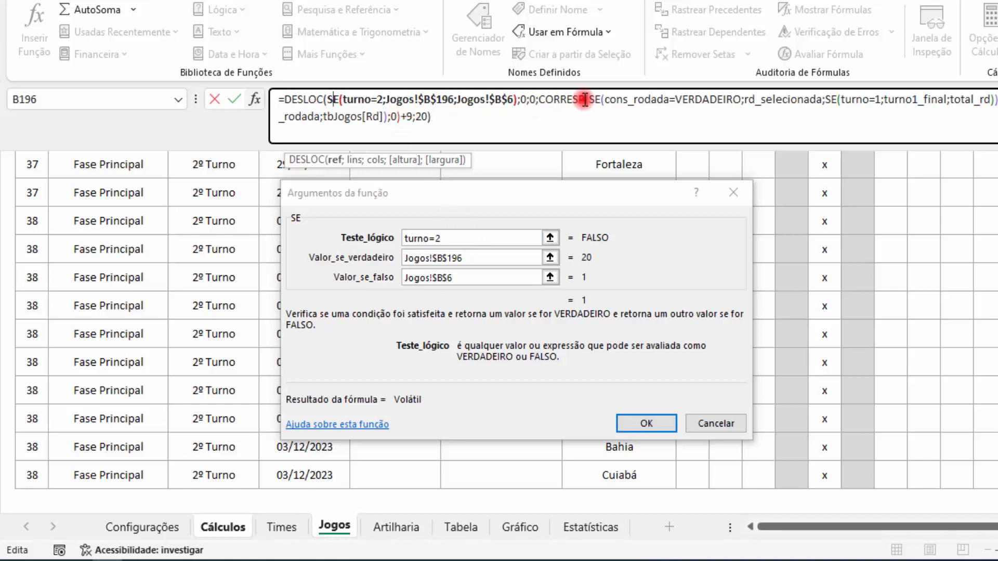
pyautogui.click(568, 99)
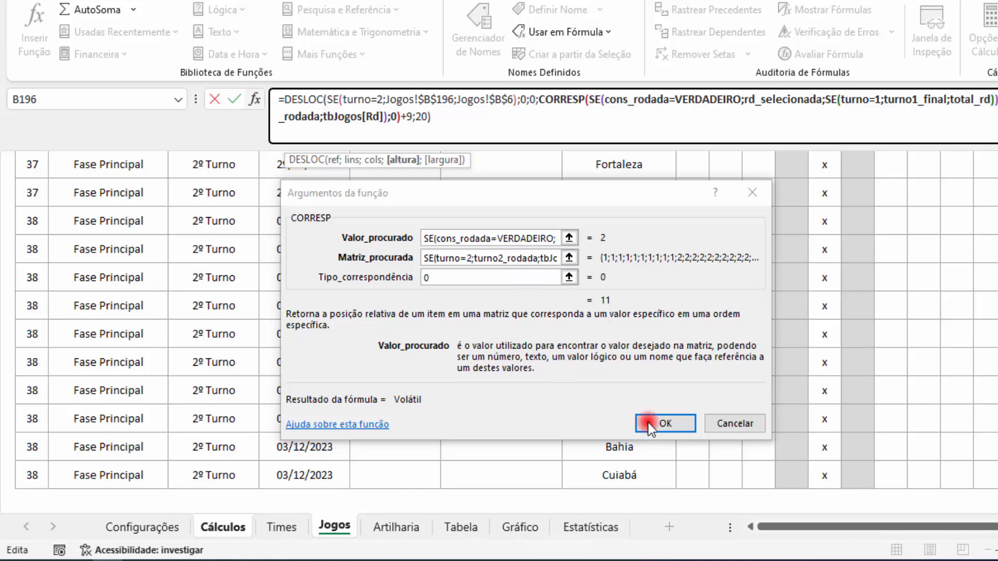
pyautogui.click(673, 420)
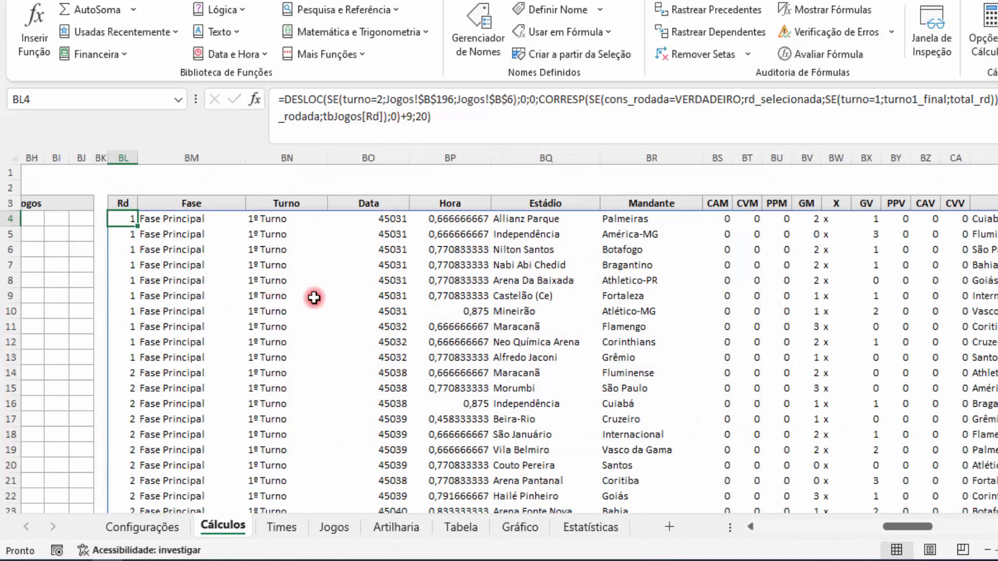
# Step: Look across the copied games table and count its columns from Rd to Mandante
pyautogui.moveTo(900, 529)
pyautogui.mouseDown()
pyautogui.moveTo(936, 528)
pyautogui.moveTo(910, 529)
pyautogui.mouseUp()
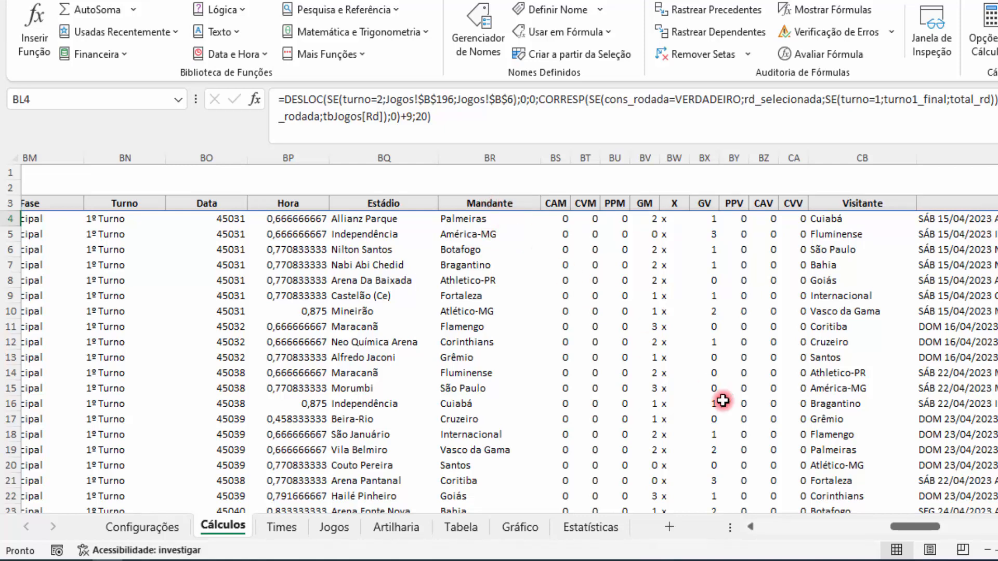
pyautogui.moveTo(903, 527); pyautogui.dragTo(896, 530)
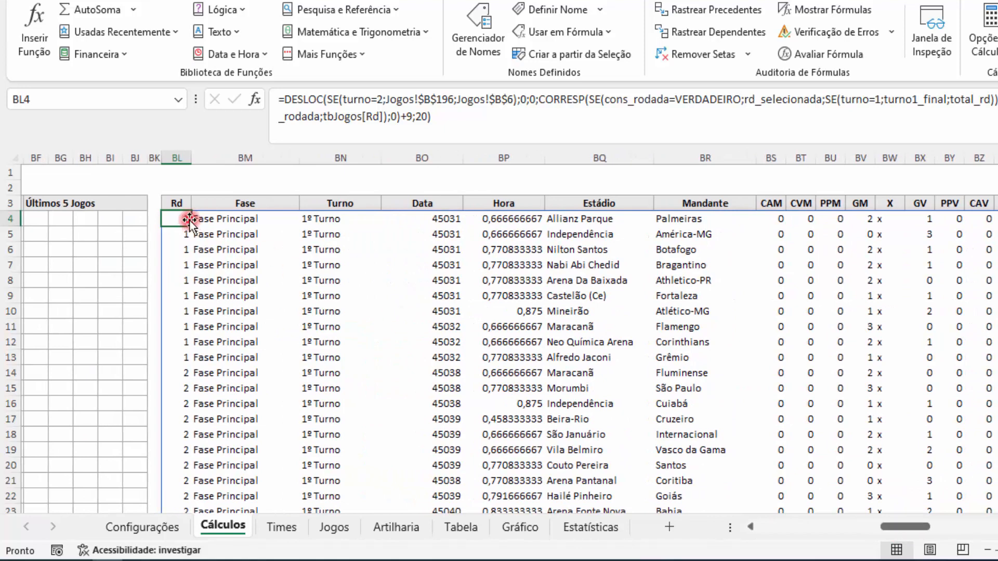
pyautogui.moveTo(178, 204); pyautogui.dragTo(673, 207)
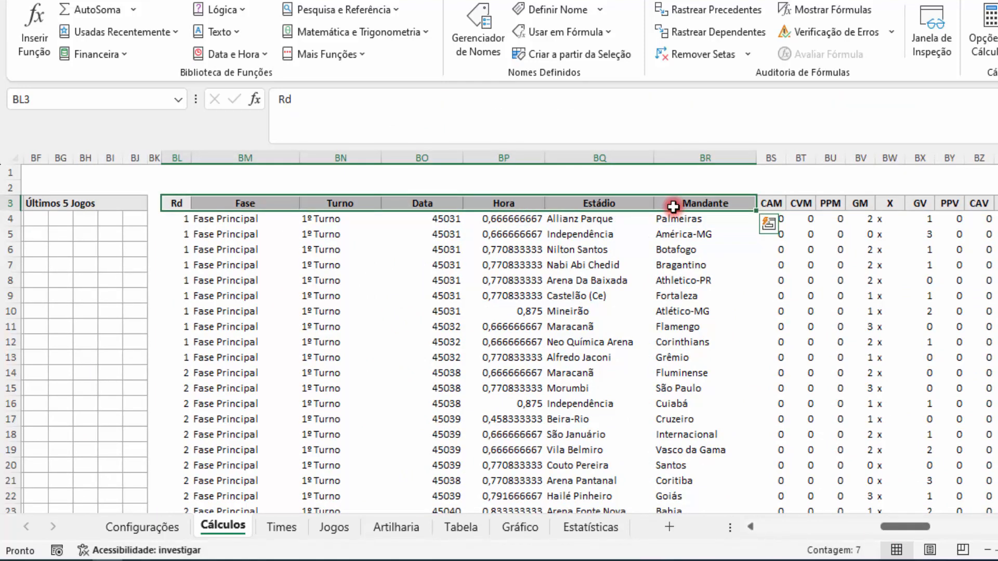
# Step: Wrap the DESLOC formula in BL4 in an ÍNDICE function with the row number left empty and column number 7
pyautogui.click(180, 219)
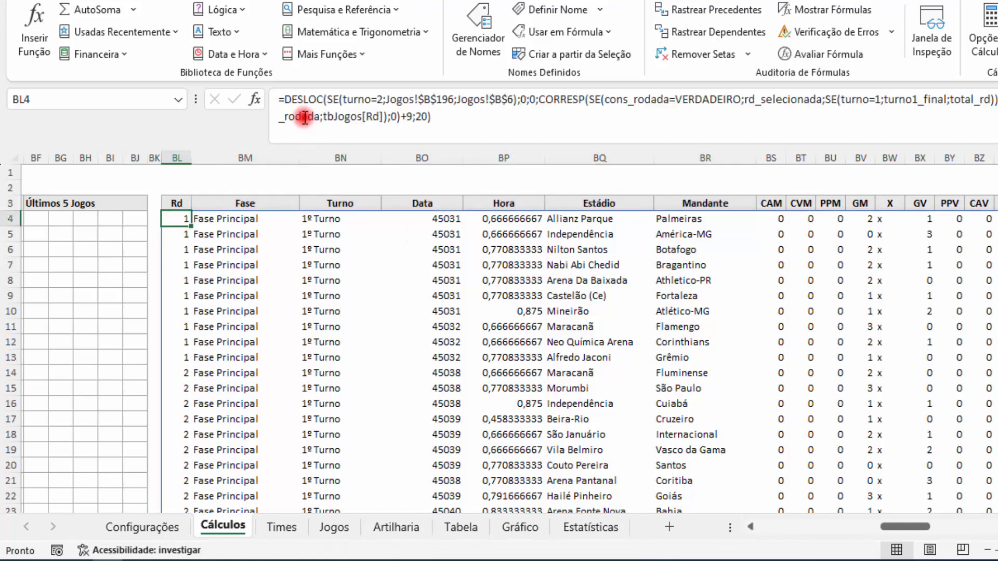
pyautogui.click(282, 100)
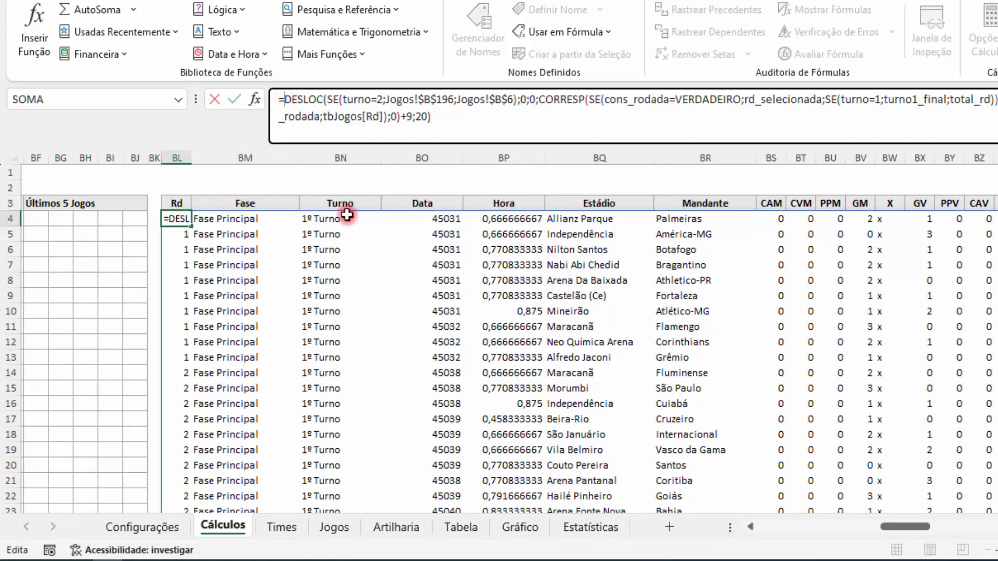
pyautogui.write('ÍNDICE(')
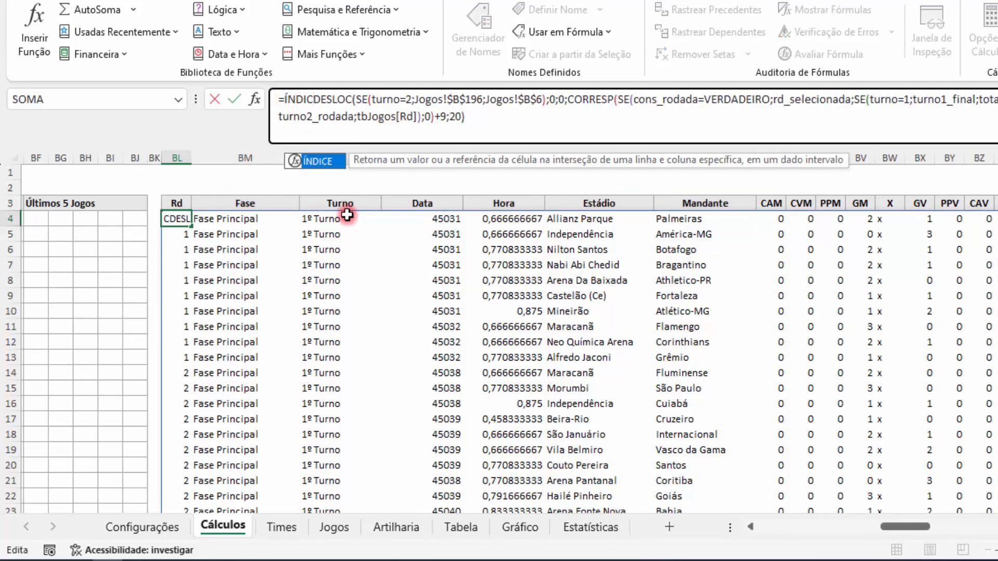
pyautogui.click(316, 100)
pyautogui.click(493, 115)
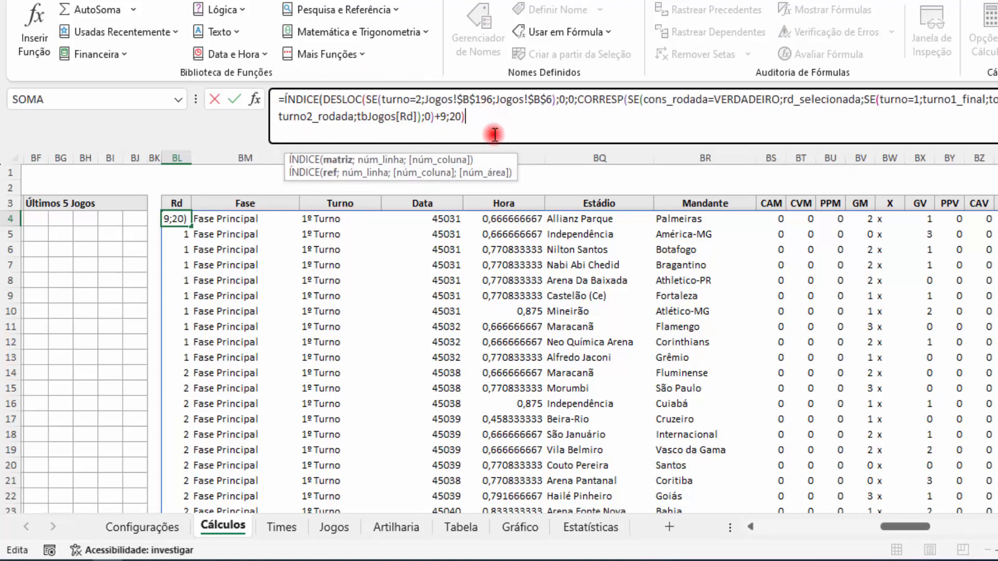
pyautogui.write(';')
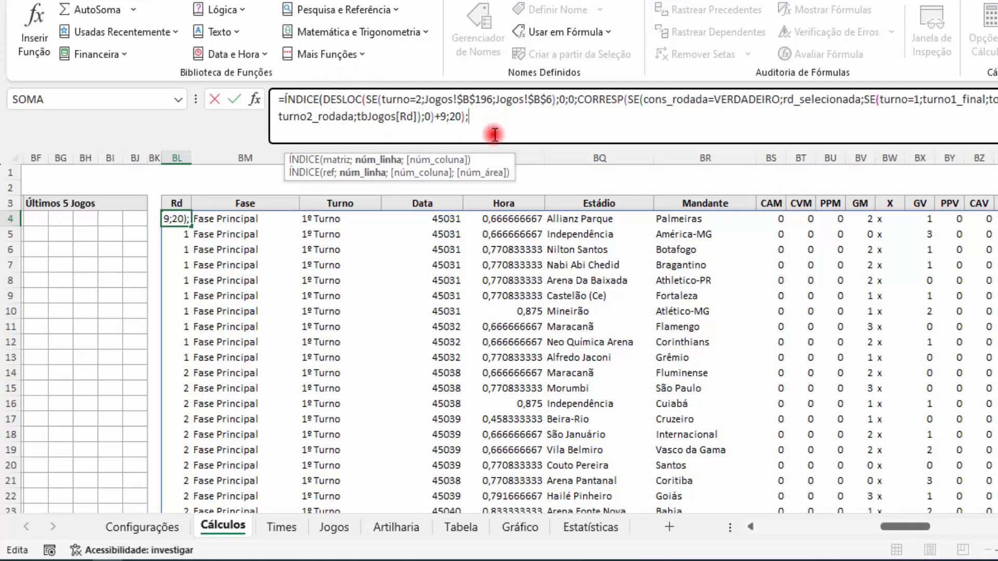
pyautogui.write(';')
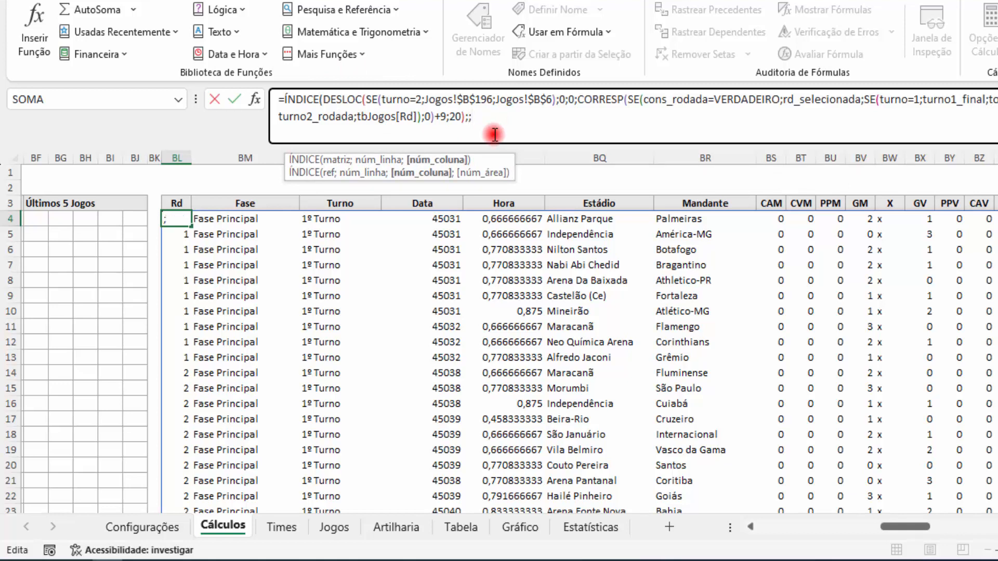
pyautogui.write('7)')
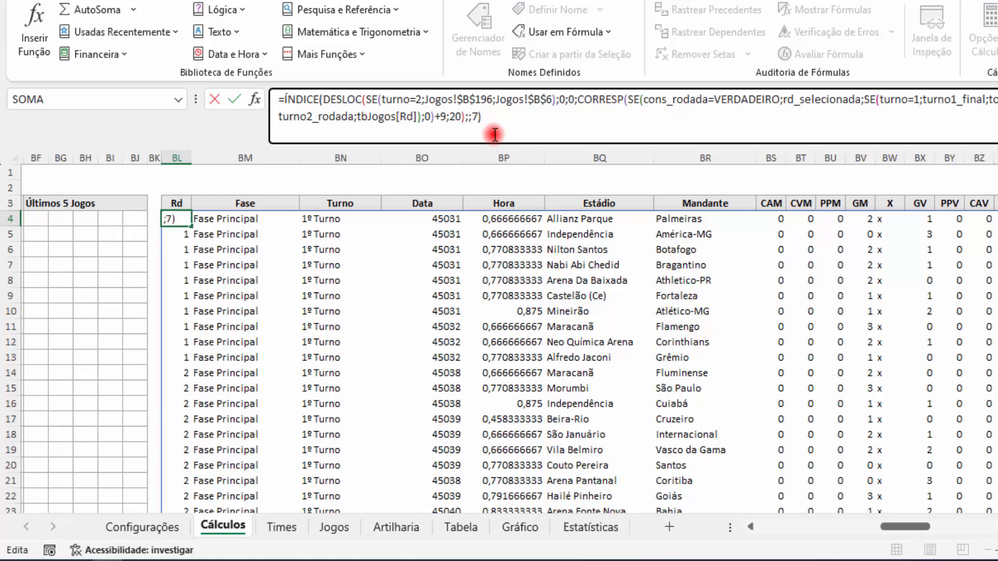
pyautogui.press('Return')
# Step: Check the extracted team list in column BL against the Mandante column on the Jogos sheet
pyautogui.scroll(-13, 418, 299)
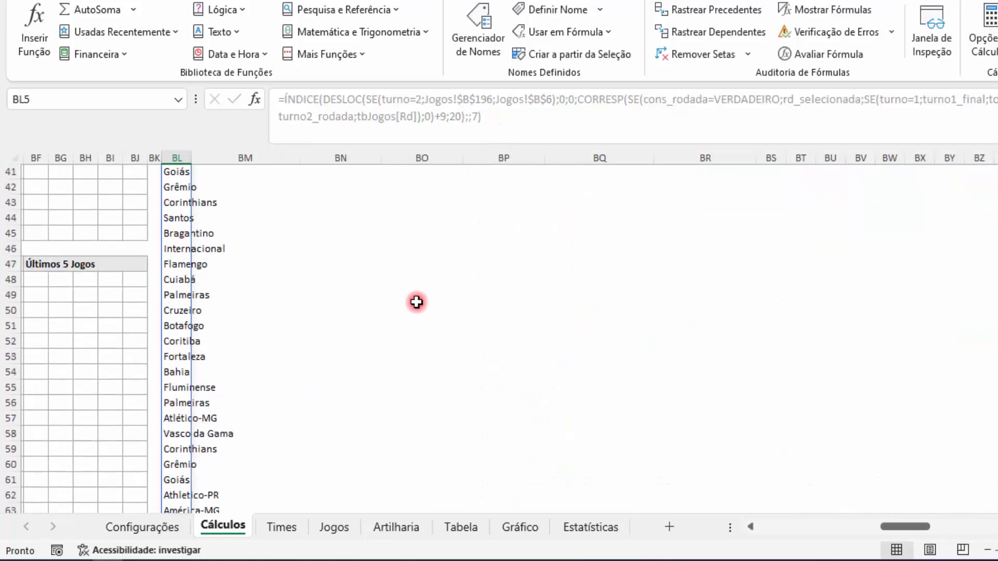
pyautogui.scroll(16, 416, 302)
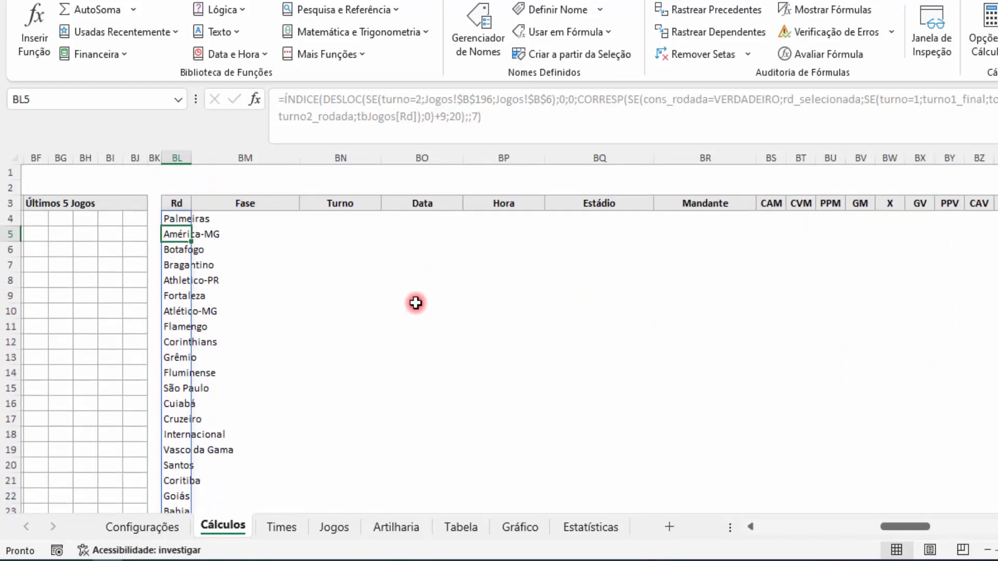
pyautogui.click(179, 219)
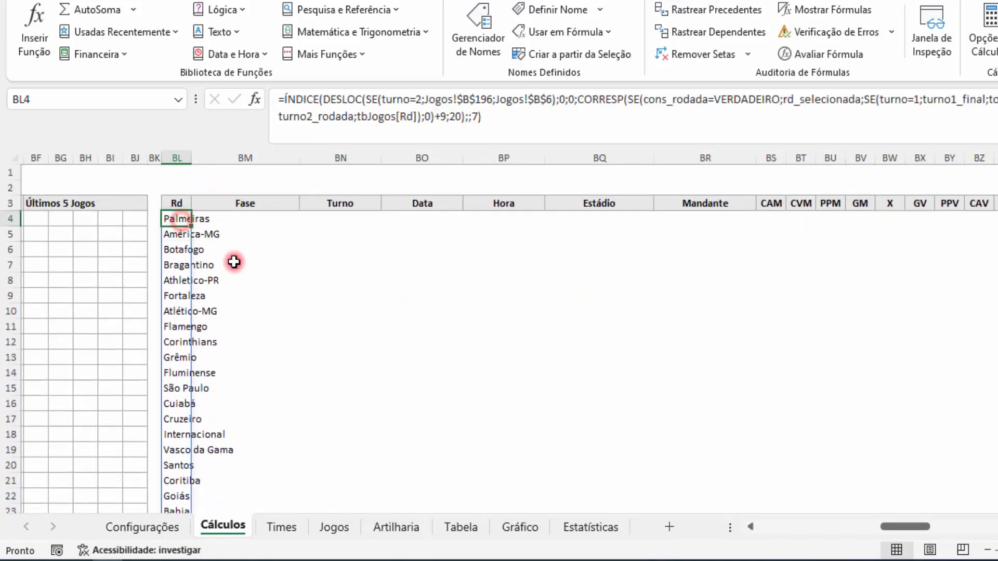
pyautogui.click(345, 524)
pyautogui.scroll(1, 490, 375)
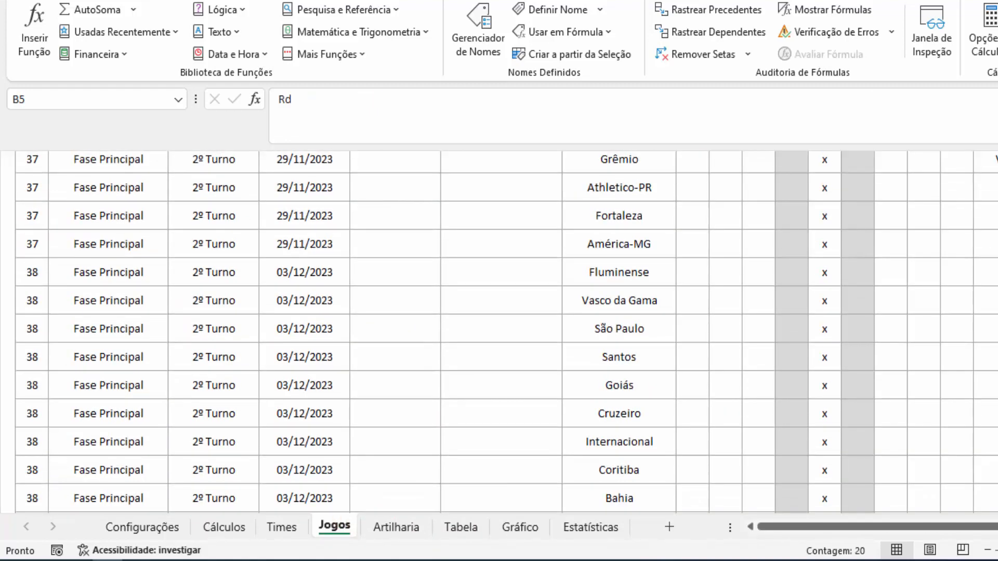
pyautogui.scroll(20, 499, 333)
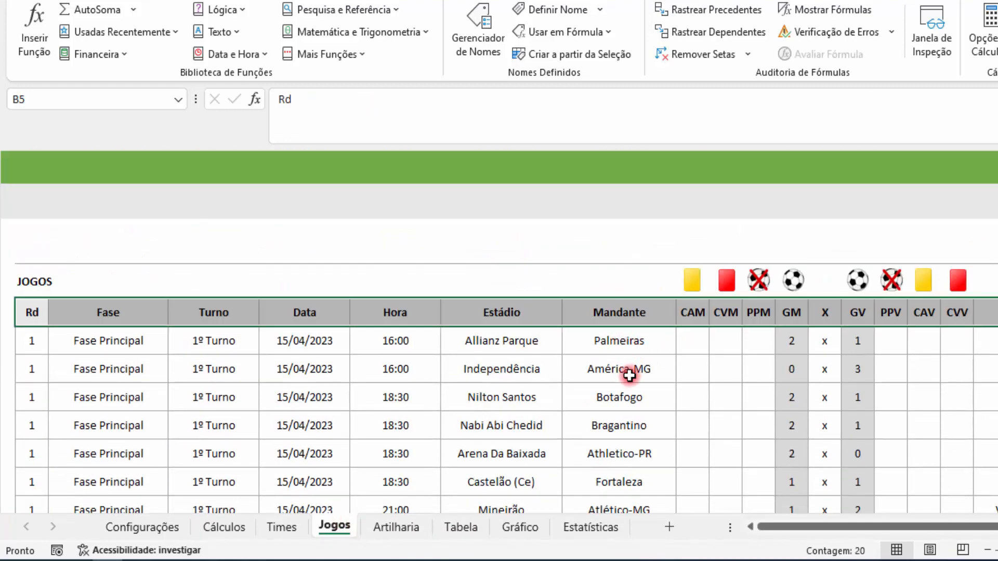
pyautogui.click(225, 528)
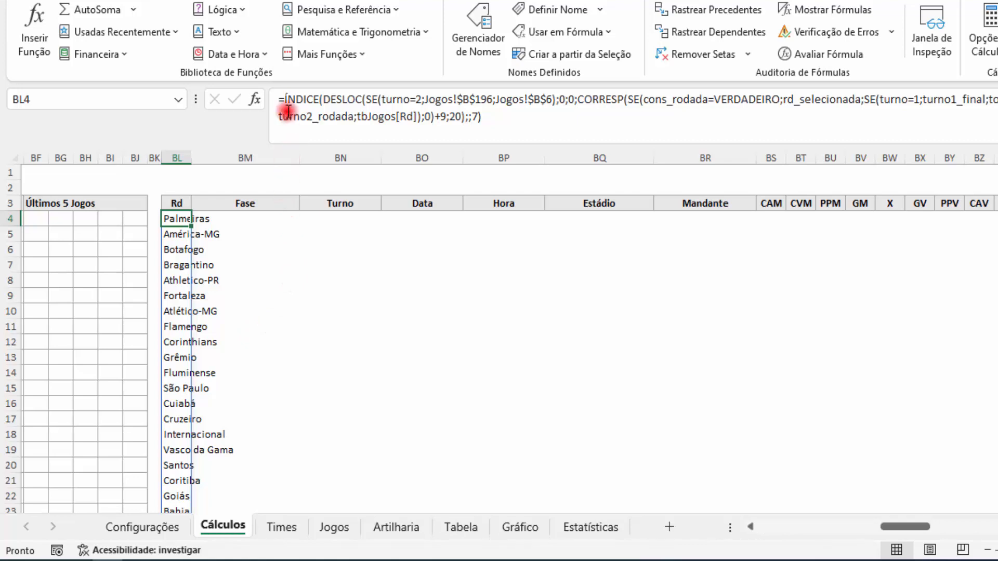
# Step: Wrap the ÍNDICE expression in BL4 in an SE function, enclosing its logical test in parentheses
pyautogui.click(285, 98)
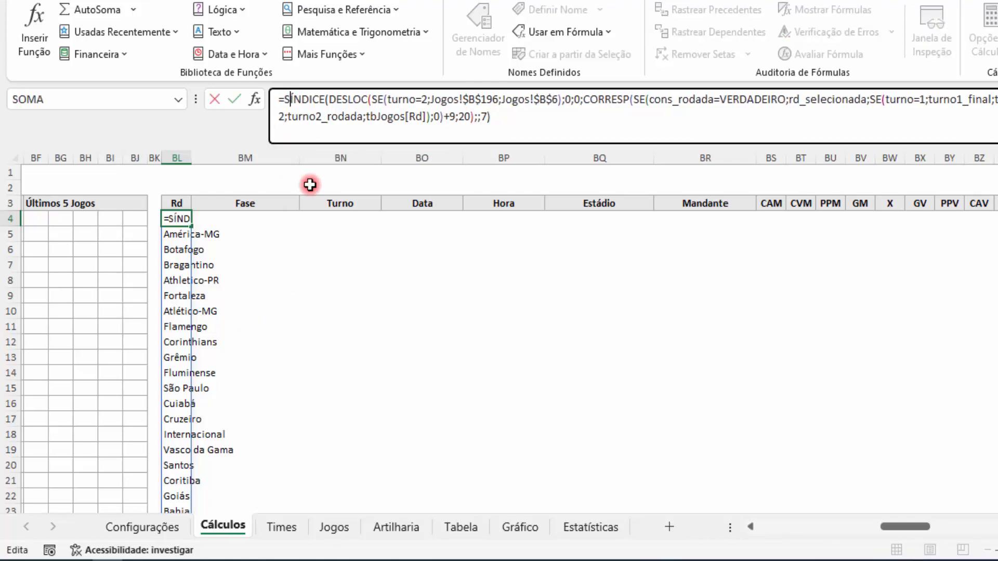
pyautogui.write('SE(')
pyautogui.moveTo(904, 528); pyautogui.dragTo(891, 529)
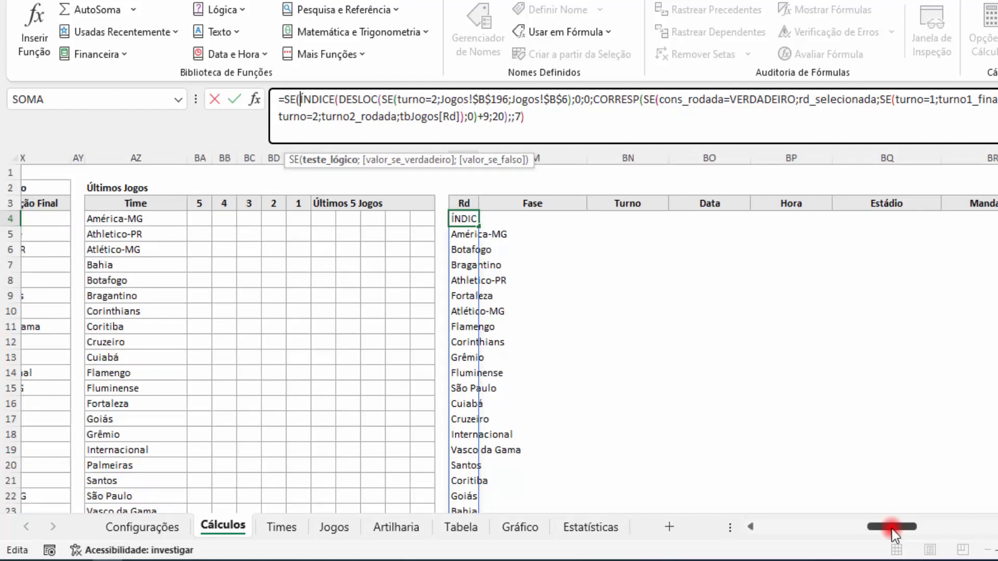
pyautogui.write('(')
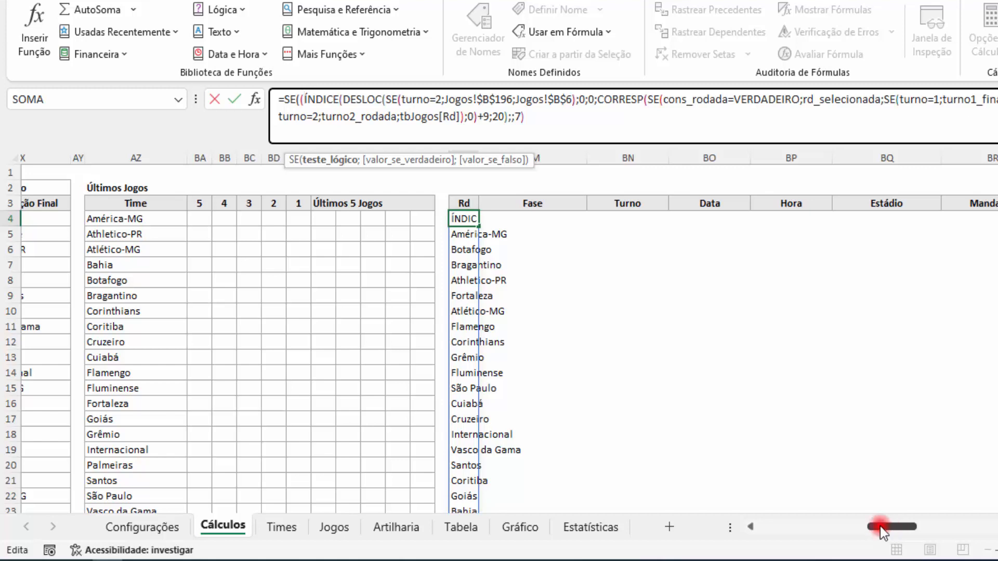
pyautogui.click(545, 119)
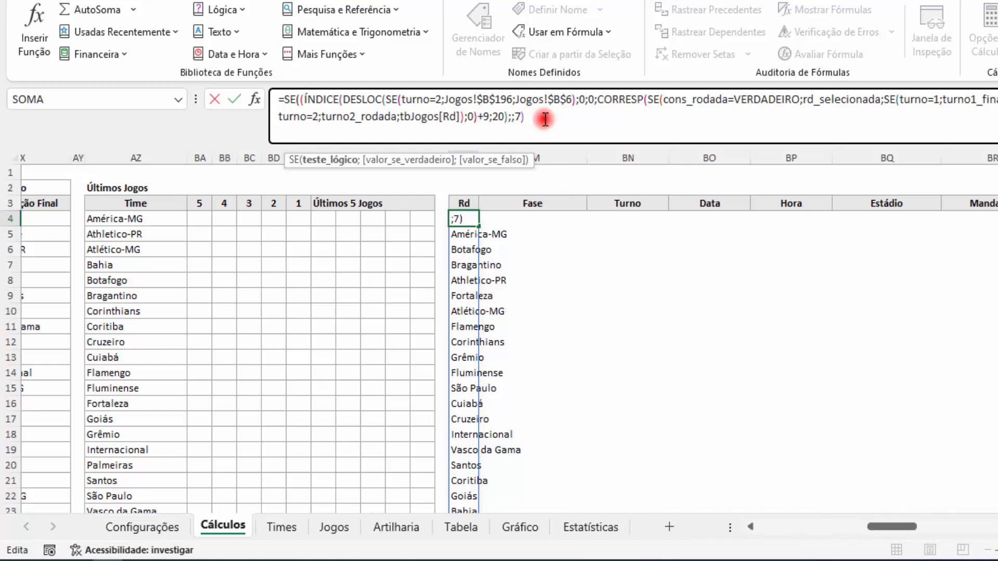
pyautogui.write(')')
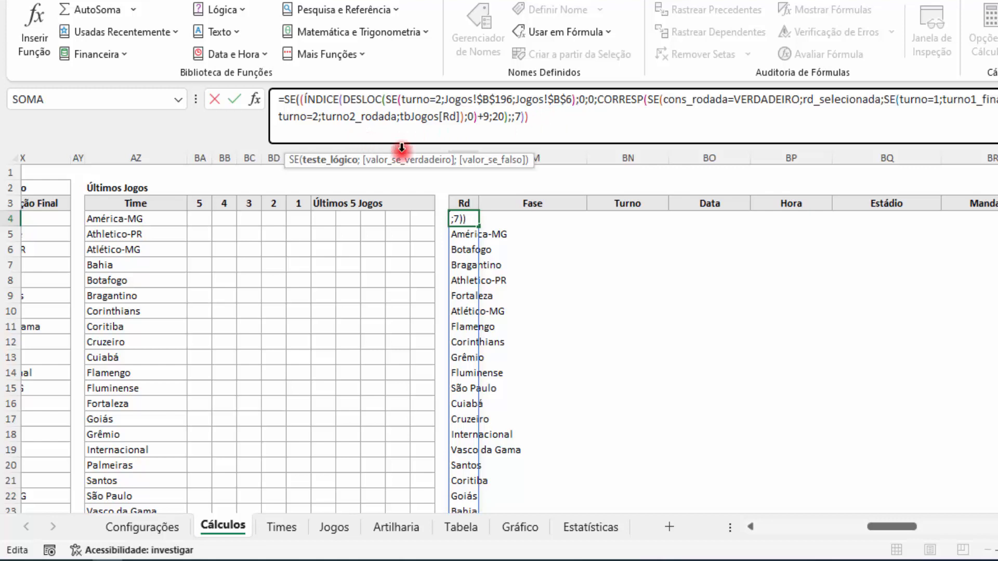
# Step: Insert AZ4= before ÍNDICE in the SE's logical test to compare the team with the home teams
pyautogui.click(332, 103)
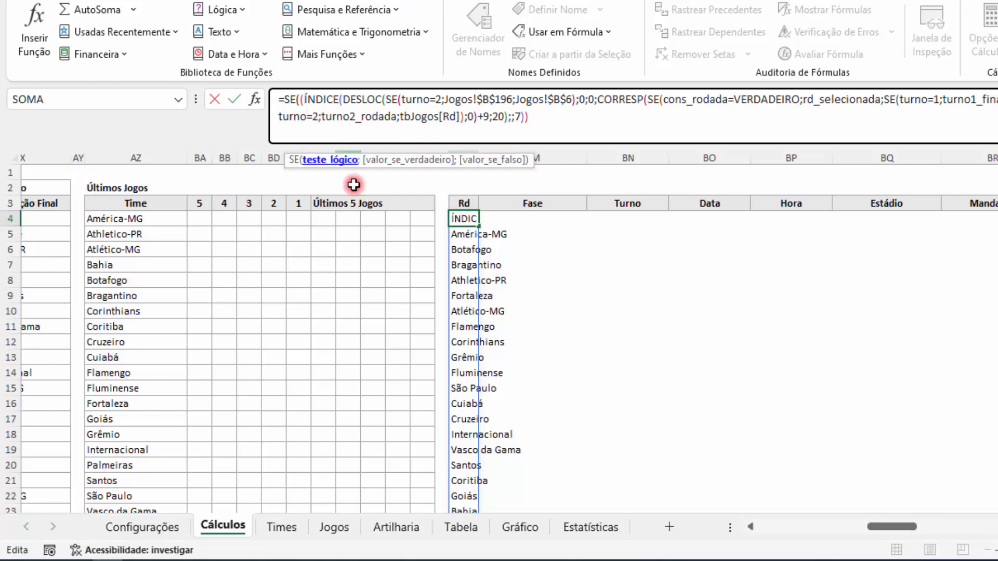
pyautogui.click(140, 218)
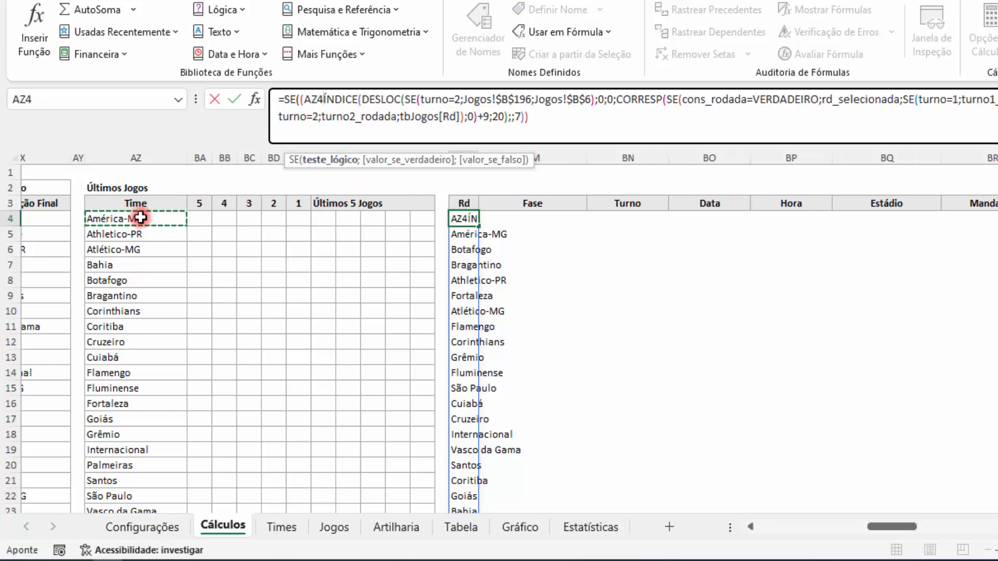
pyautogui.write('=')
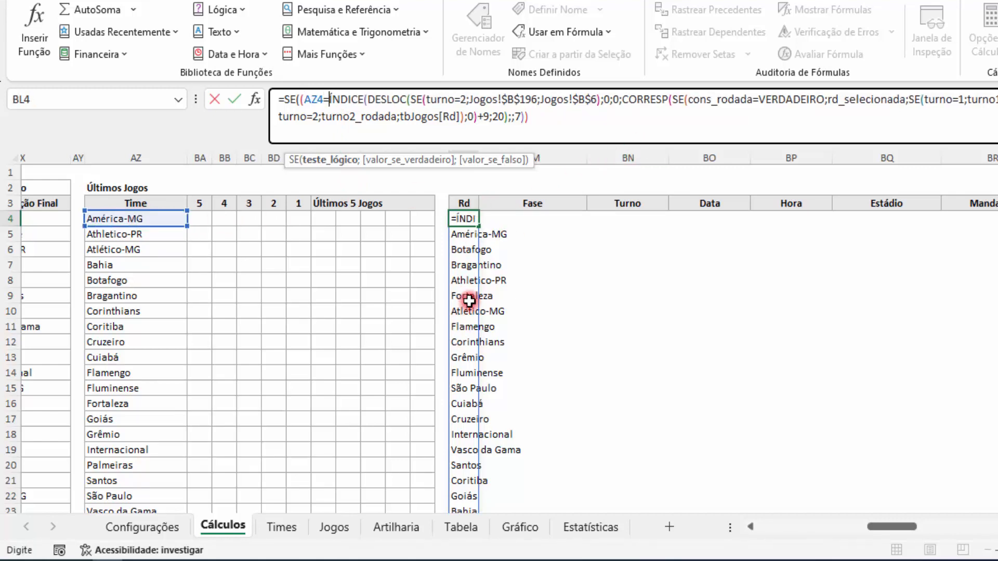
# Step: Break the BL4 formula onto a new line after SE( and fix the column of its team reference as $AZ4
pyautogui.click(307, 99)
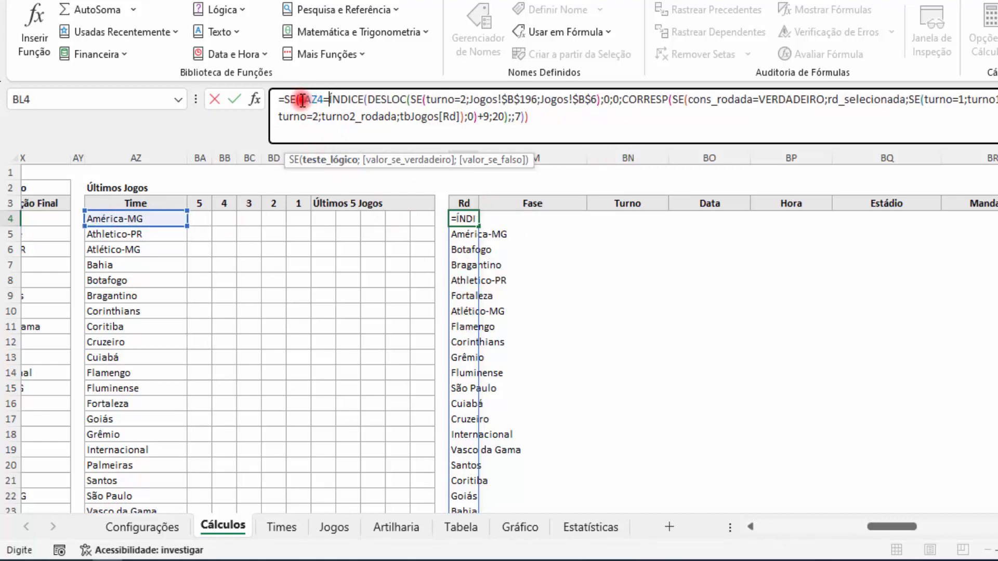
pyautogui.hotkey('alt', 'Return')
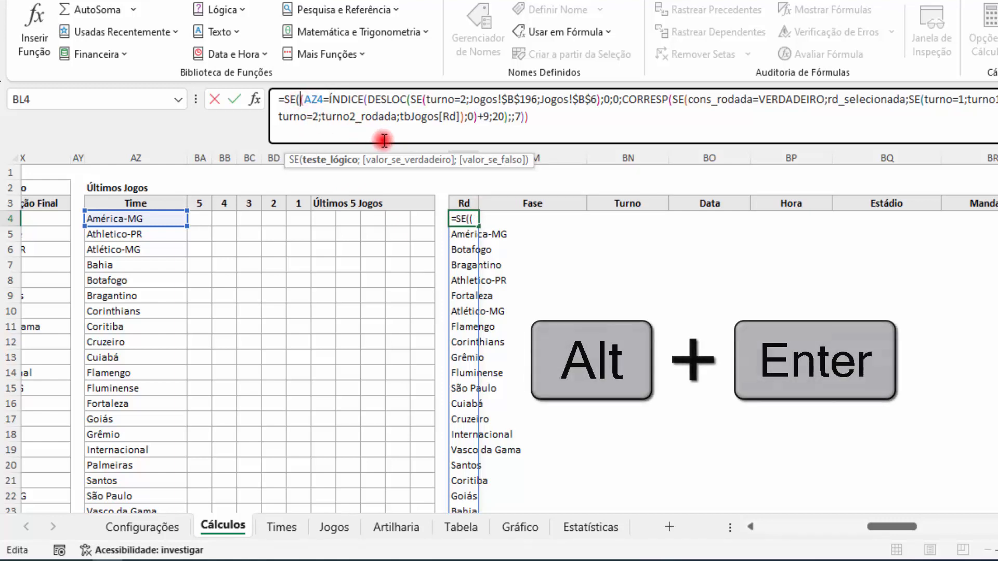
pyautogui.hotkey('alt', 'Return')
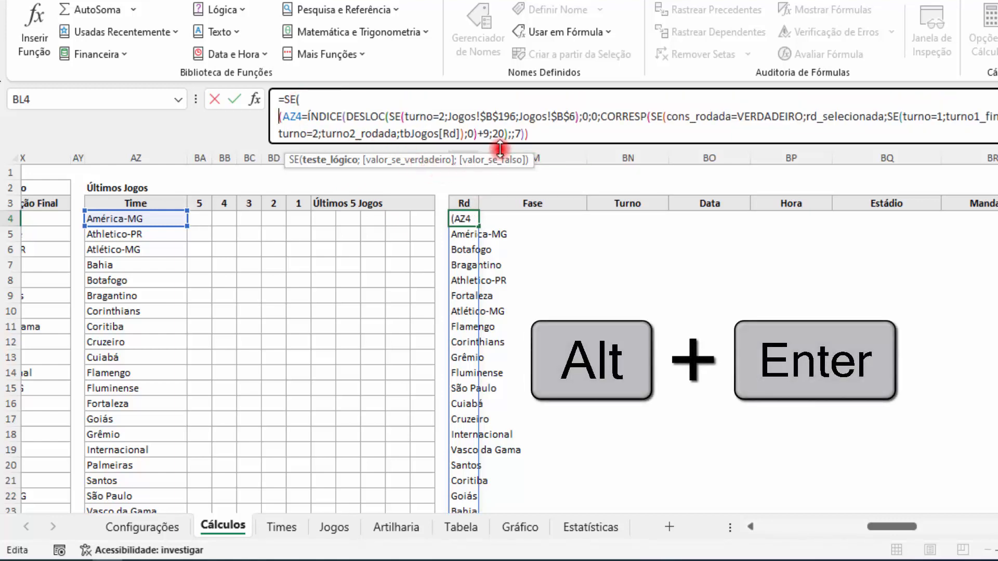
pyautogui.moveTo(499, 145); pyautogui.dragTo(498, 194)
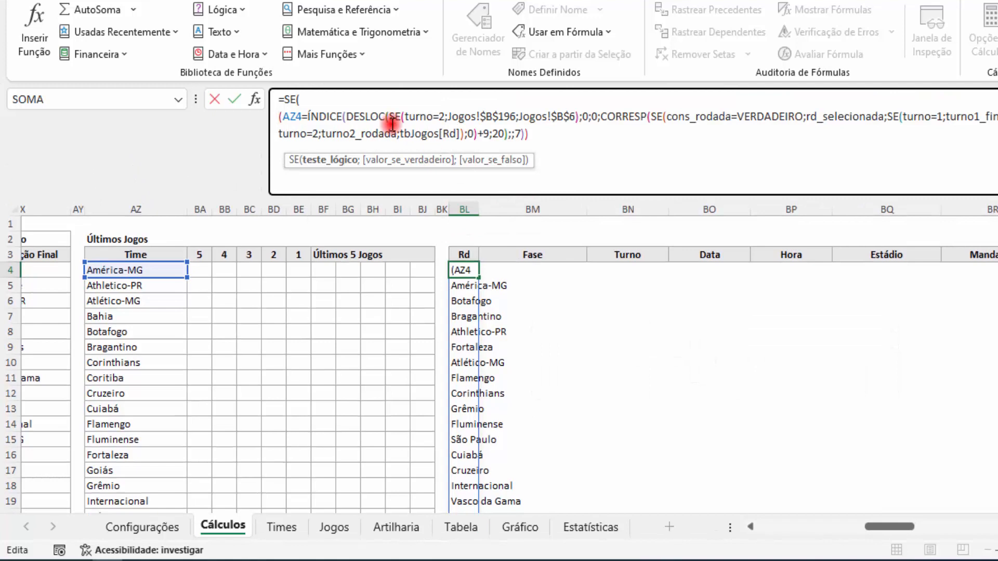
pyautogui.click(327, 98)
pyautogui.click(530, 134)
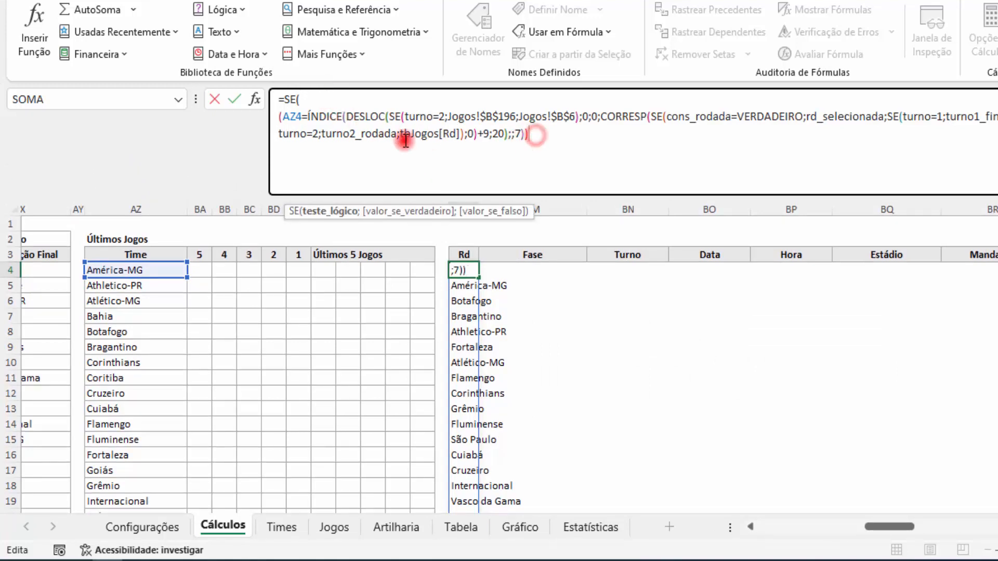
pyautogui.click(294, 121)
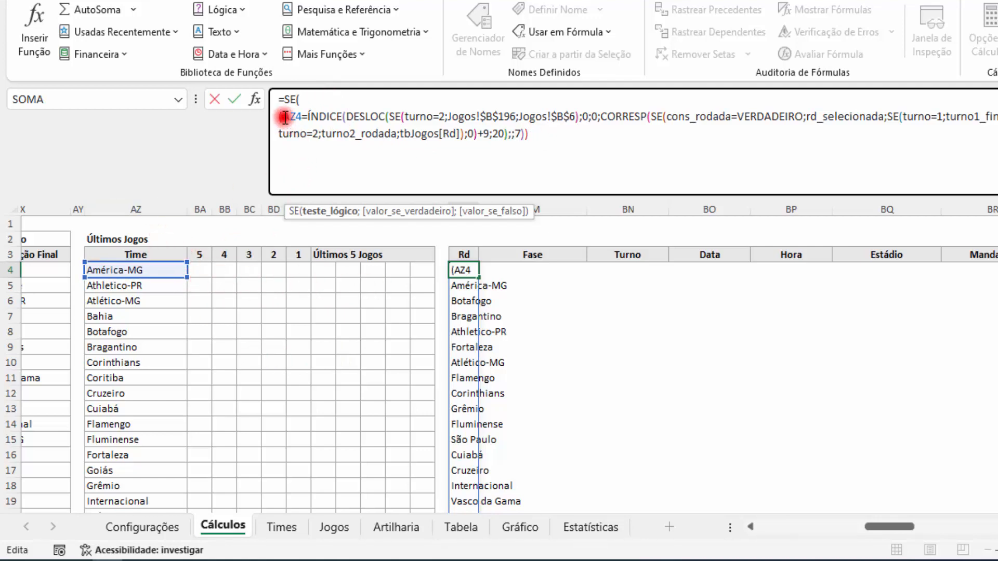
pyautogui.write('$')
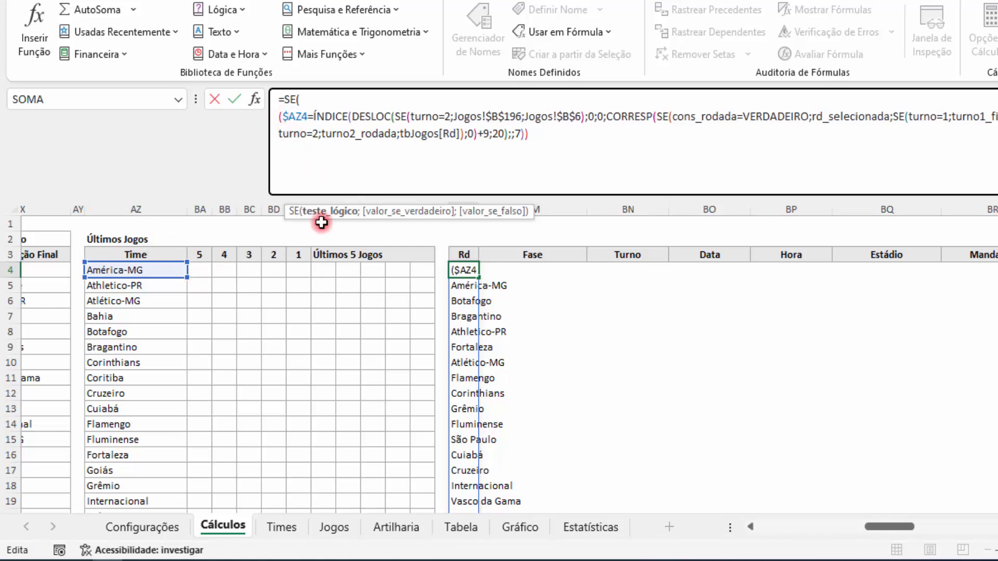
# Step: Multiply the home team test by a second parenthesised condition on a new line, reusing the ÍNDICE/DESLOC expression
pyautogui.click(561, 136)
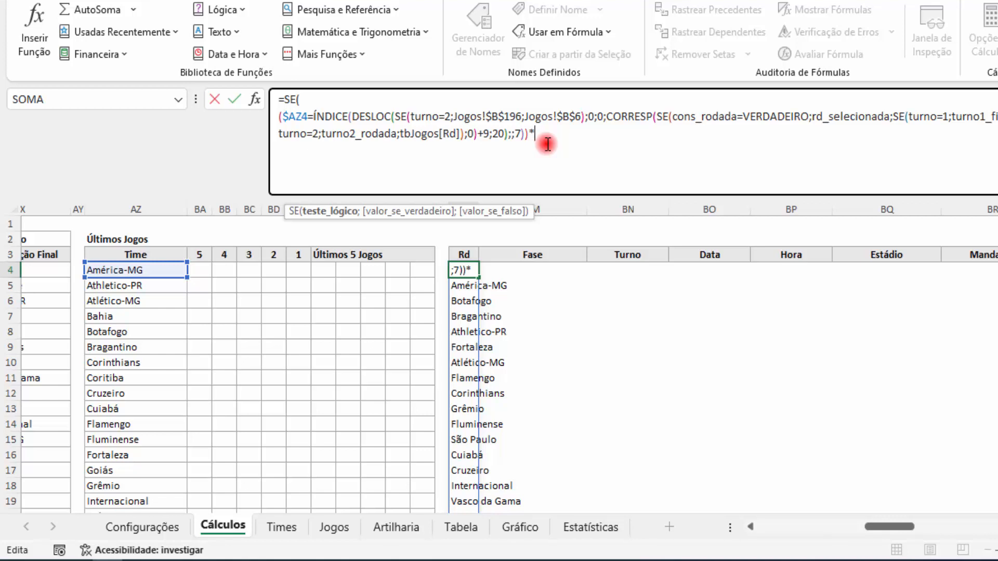
pyautogui.moveTo(521, 134); pyautogui.dragTo(318, 116)
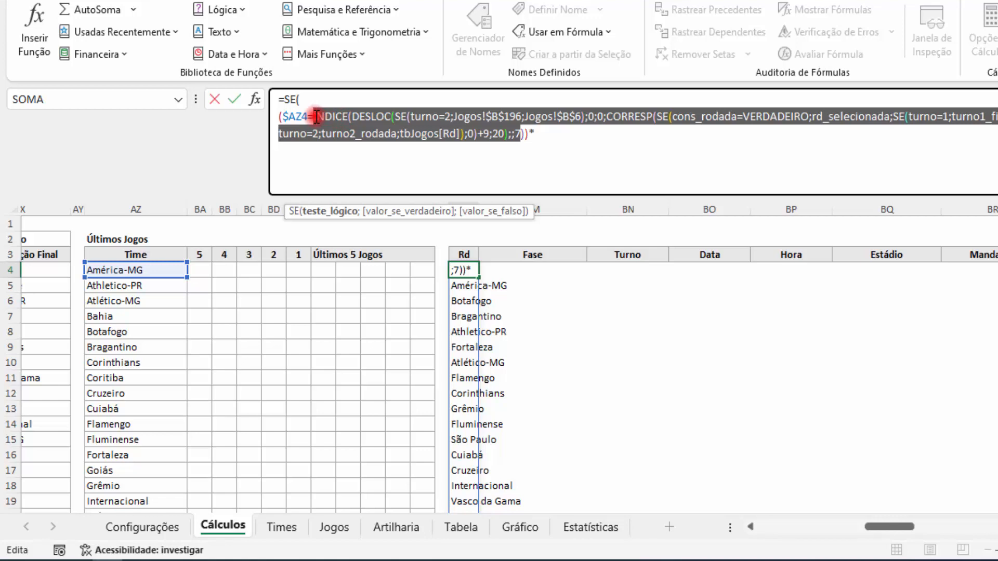
pyautogui.click(356, 155)
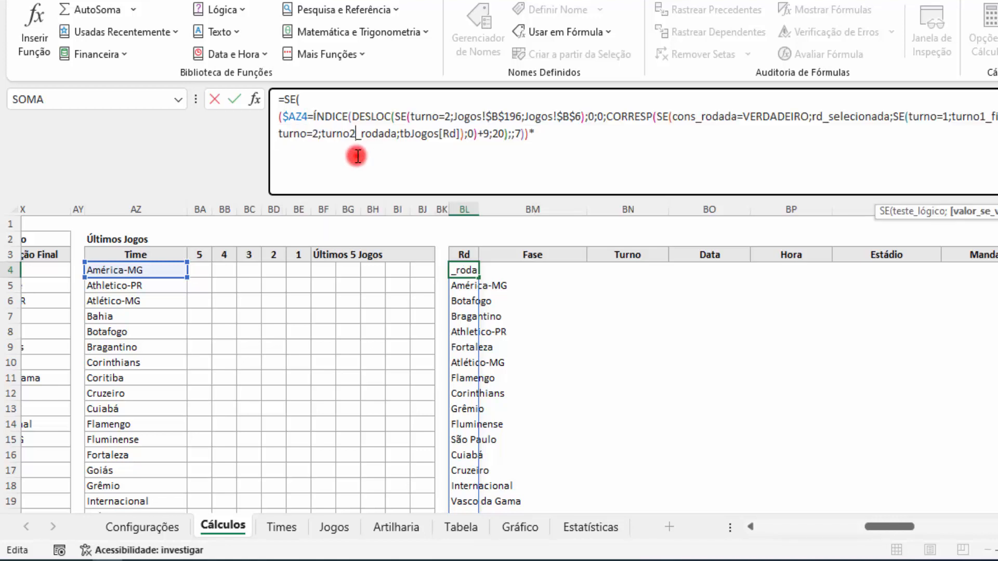
pyautogui.click(546, 131)
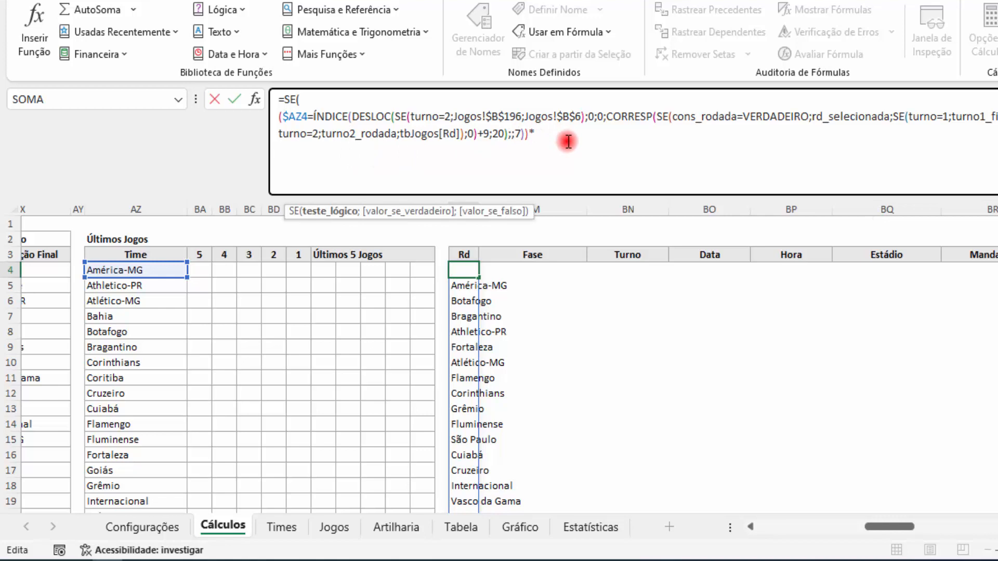
pyautogui.hotkey('ctrl', 'v')
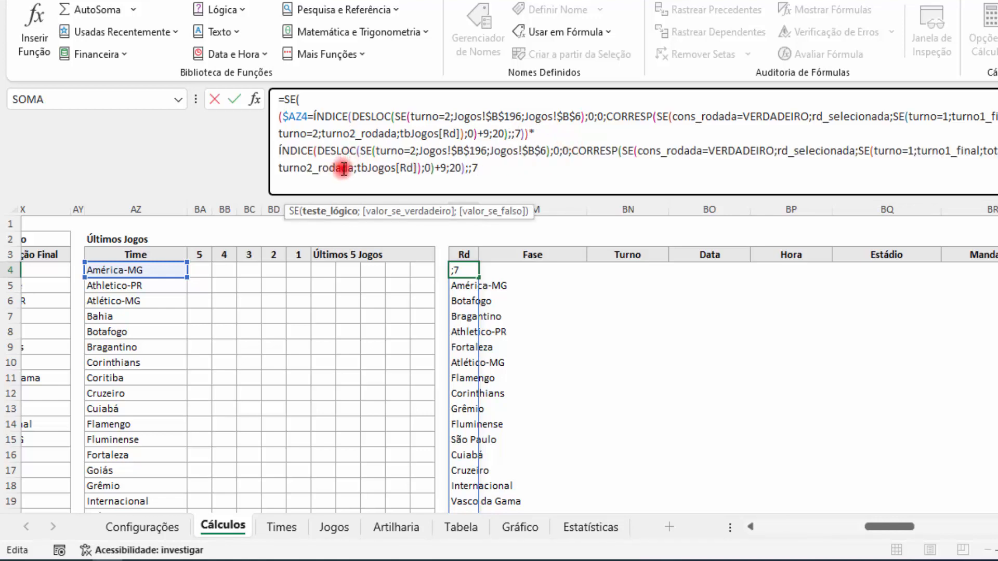
pyautogui.press('Home')
pyautogui.write('(')
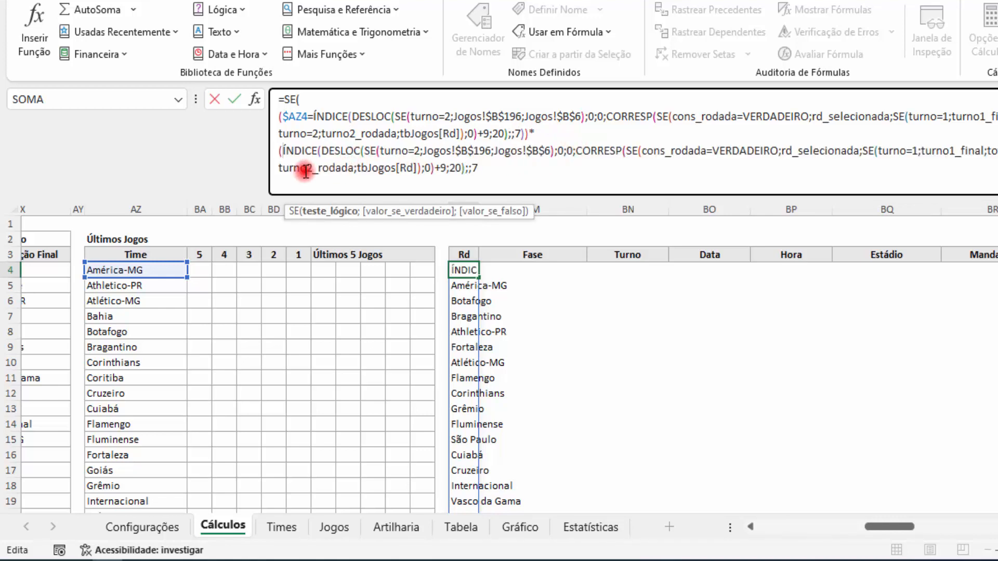
pyautogui.click(492, 171)
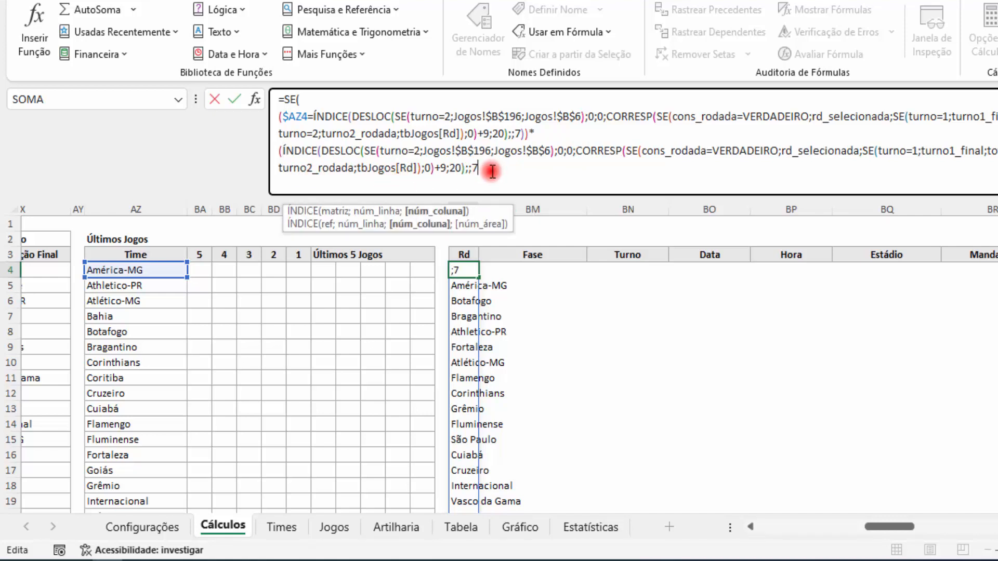
pyautogui.write(')')
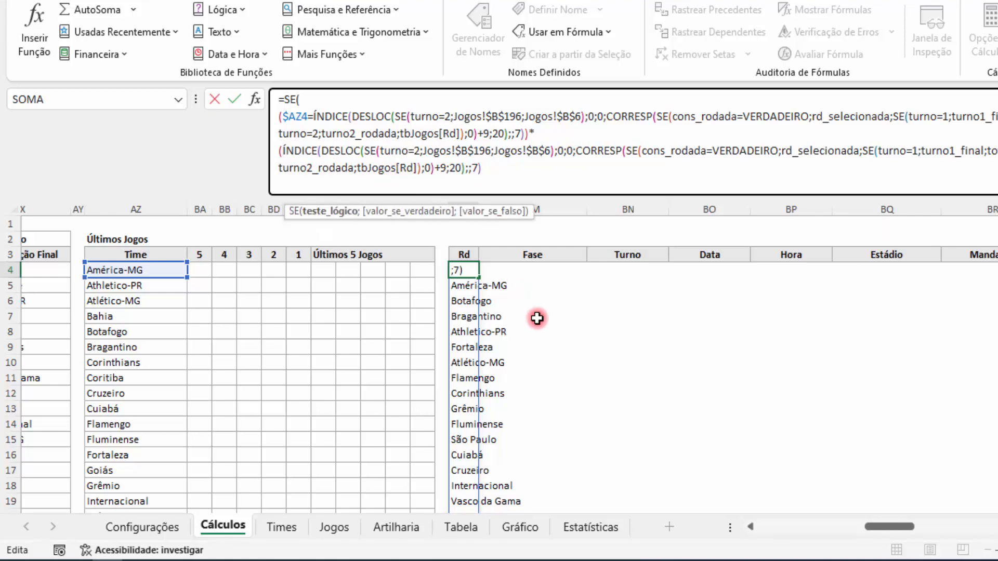
# Step: Set the second condition's ÍNDICE column number to 11 and complete the test with <>"" and a closing parenthesis
pyautogui.moveTo(881, 529); pyautogui.dragTo(893, 528)
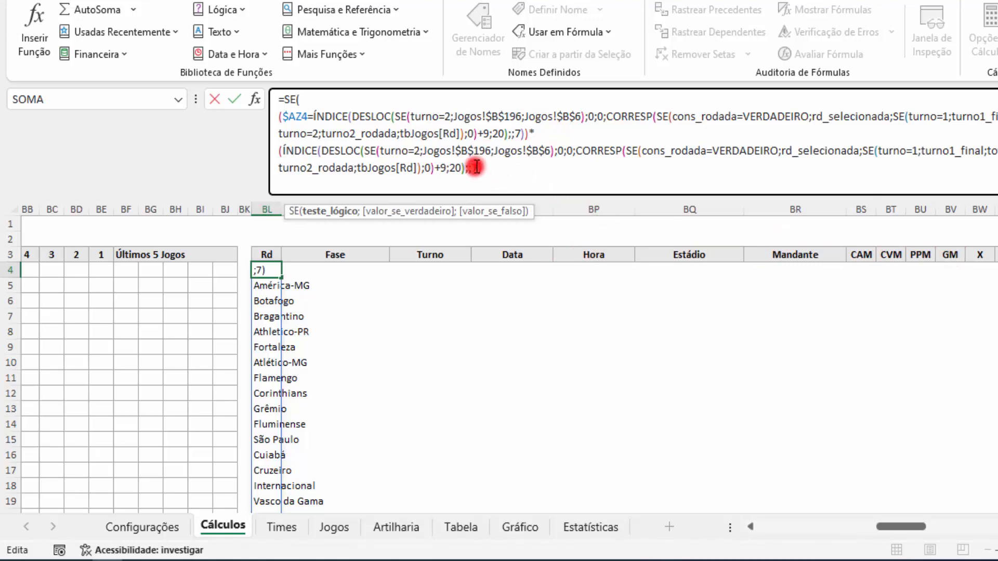
pyautogui.moveTo(472, 166); pyautogui.dragTo(482, 167)
pyautogui.write('11')
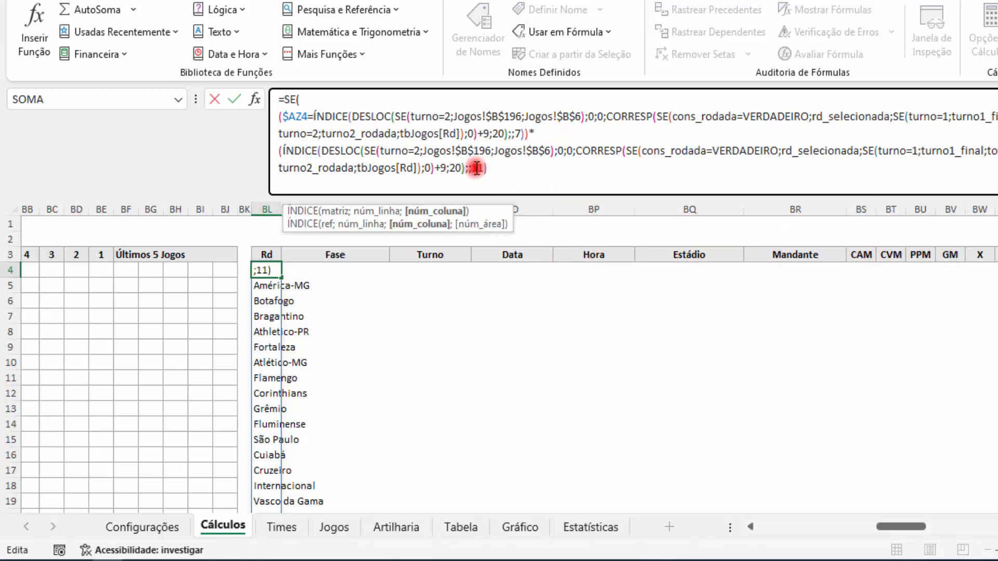
pyautogui.click(506, 172)
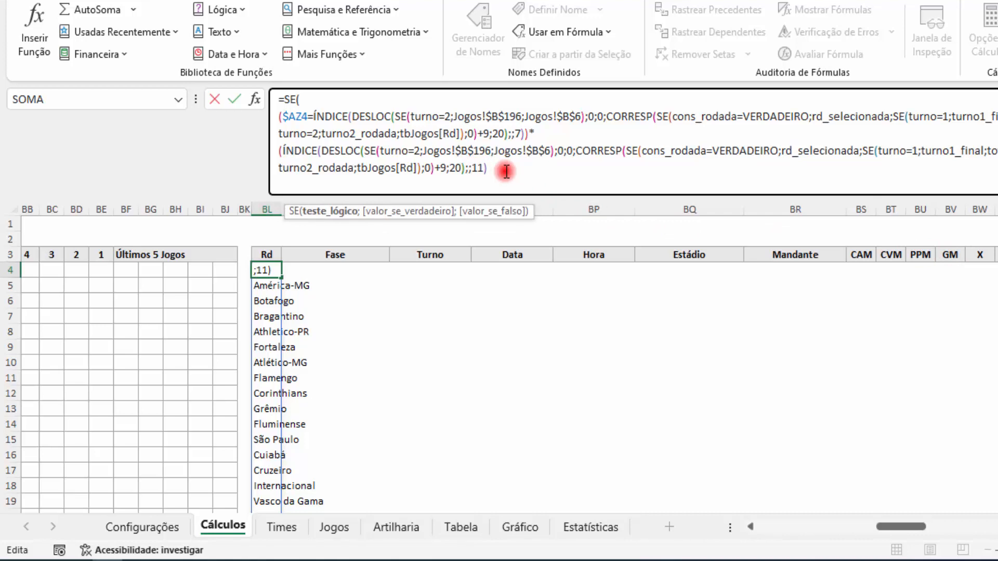
pyautogui.write('<>"")')
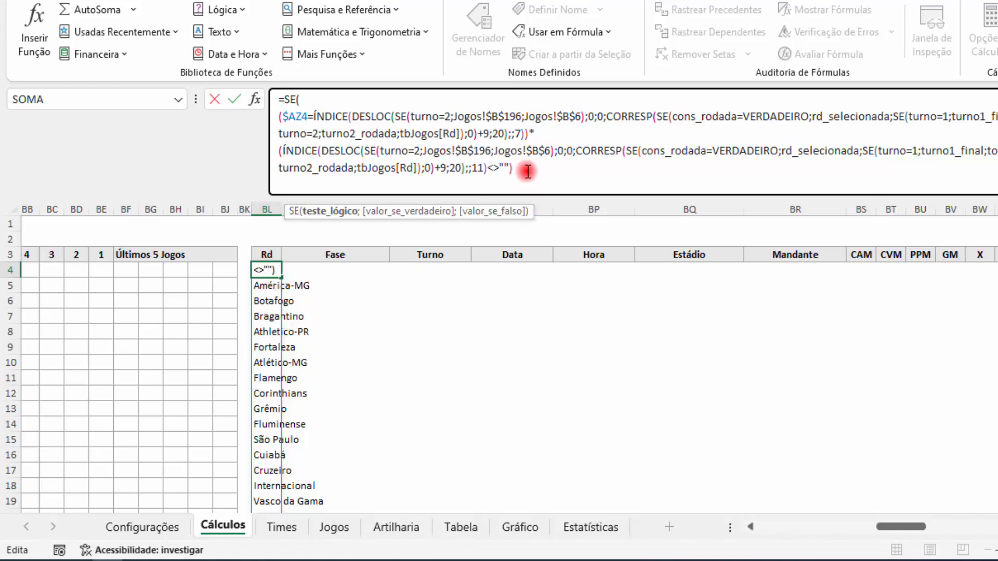
# Step: Add a plus sign after the two multiplied conditions and duplicate both on a new line of the logical test
pyautogui.moveTo(541, 195); pyautogui.dragTo(541, 239)
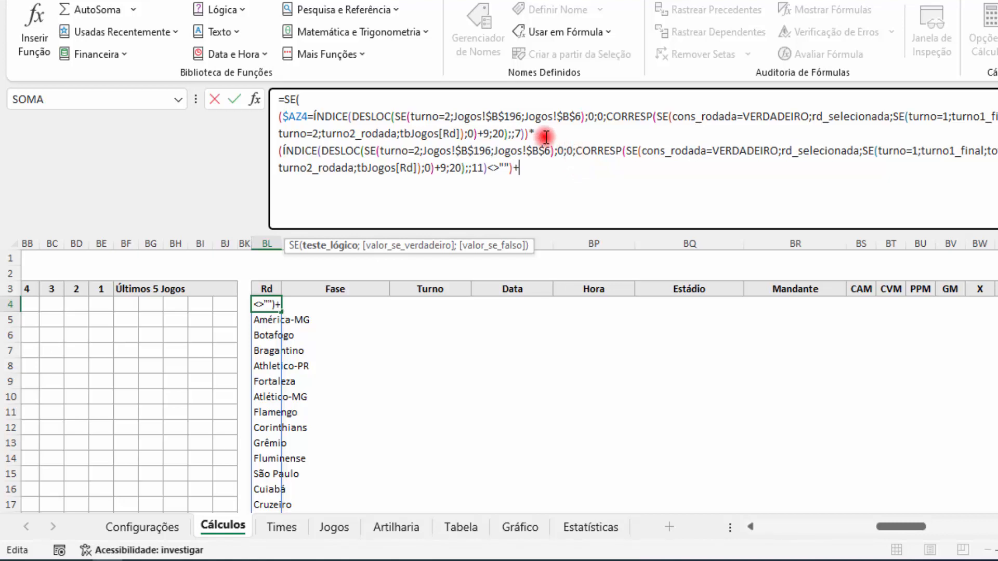
pyautogui.click(536, 173)
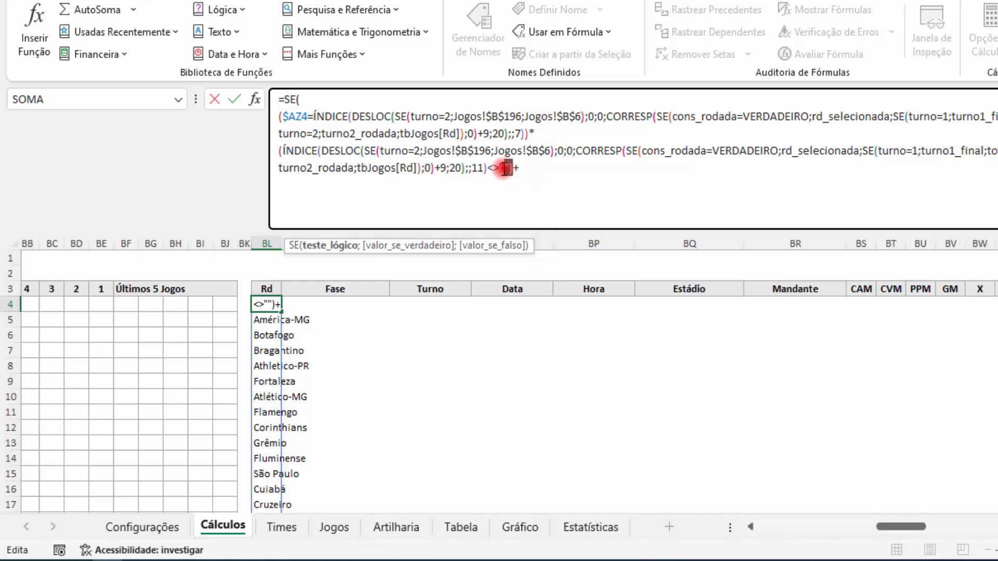
pyautogui.moveTo(513, 168); pyautogui.dragTo(280, 117)
pyautogui.hotkey('ctrl', 'c')
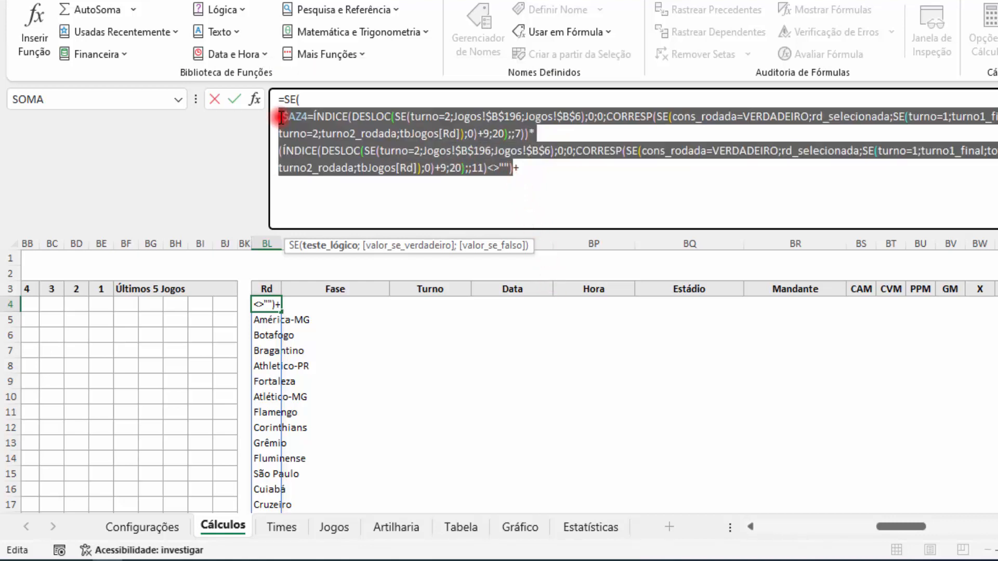
pyautogui.click(541, 171)
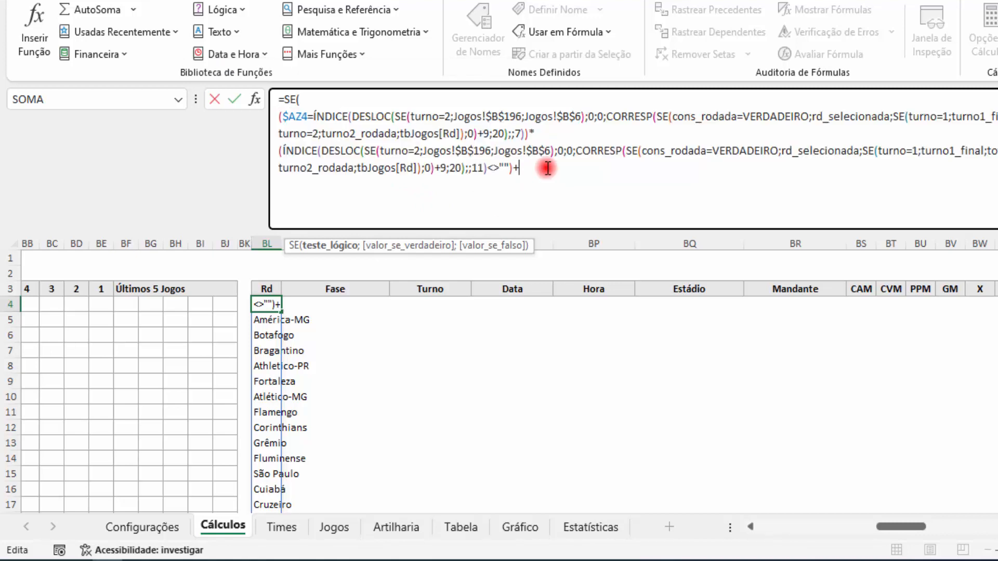
pyautogui.hotkey('alt', 'Return')
pyautogui.hotkey('ctrl', 'v')
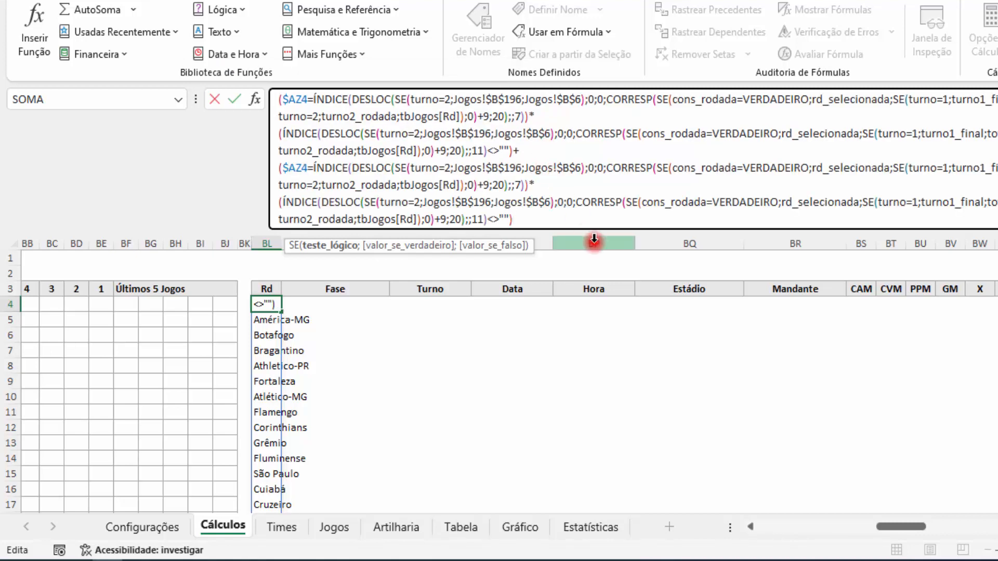
# Step: Set the duplicated conditions' ÍNDICE column numbers to 17 for the visiting team and 13 for its goals
pyautogui.moveTo(579, 231); pyautogui.dragTo(584, 305)
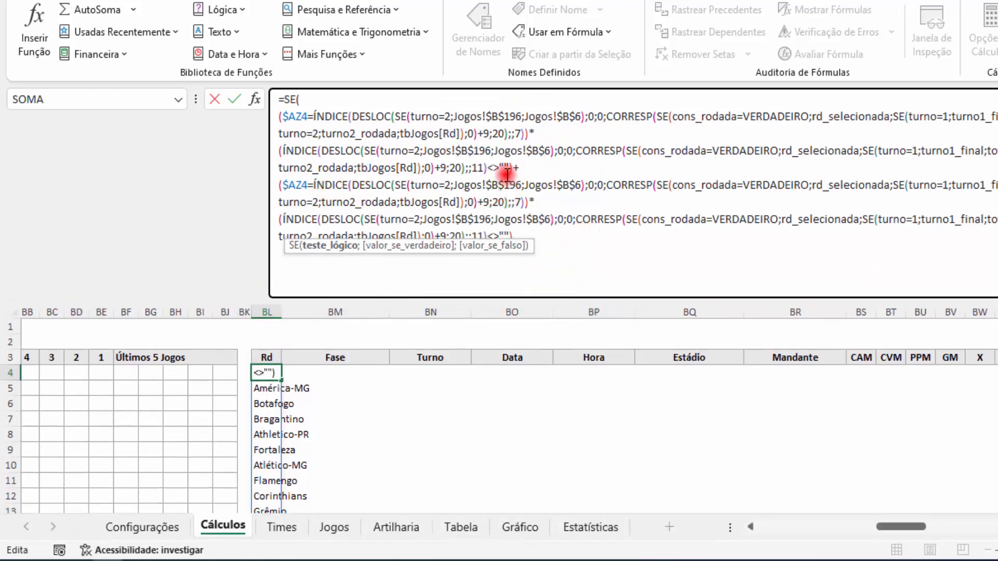
pyautogui.click(521, 202)
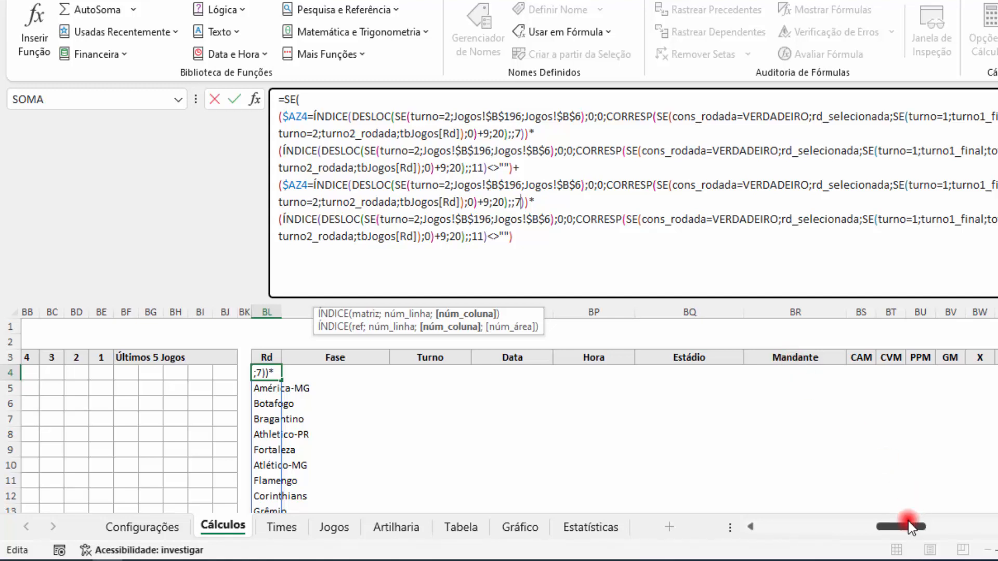
pyautogui.moveTo(908, 525); pyautogui.dragTo(921, 526)
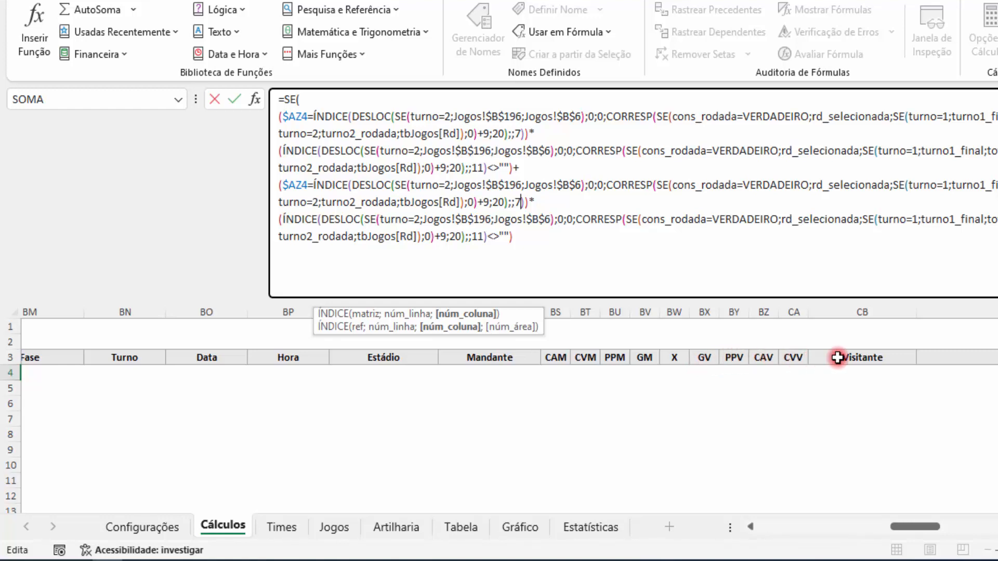
pyautogui.moveTo(521, 204); pyautogui.dragTo(518, 203)
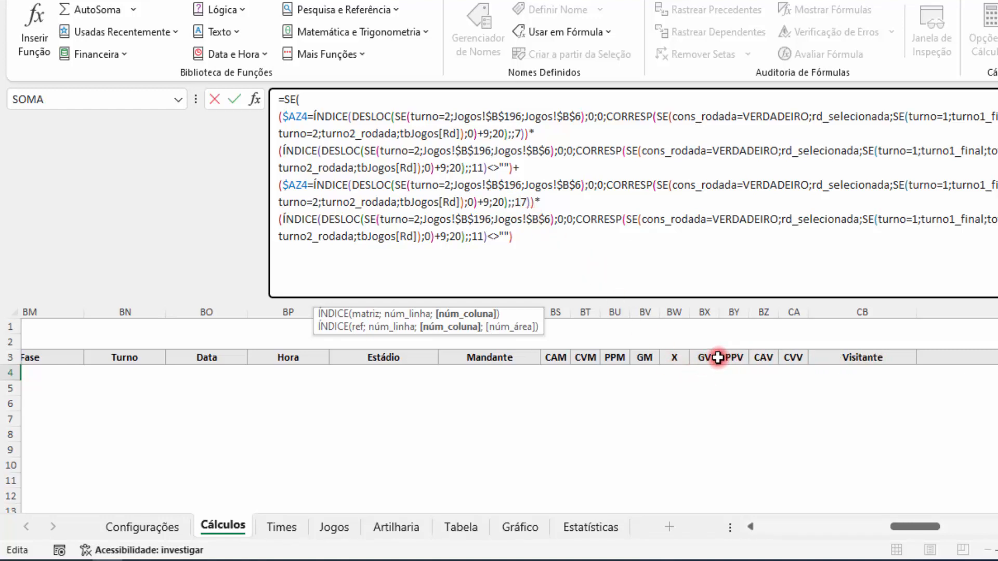
pyautogui.click(482, 235)
pyautogui.hotkey('shift', 'Left')
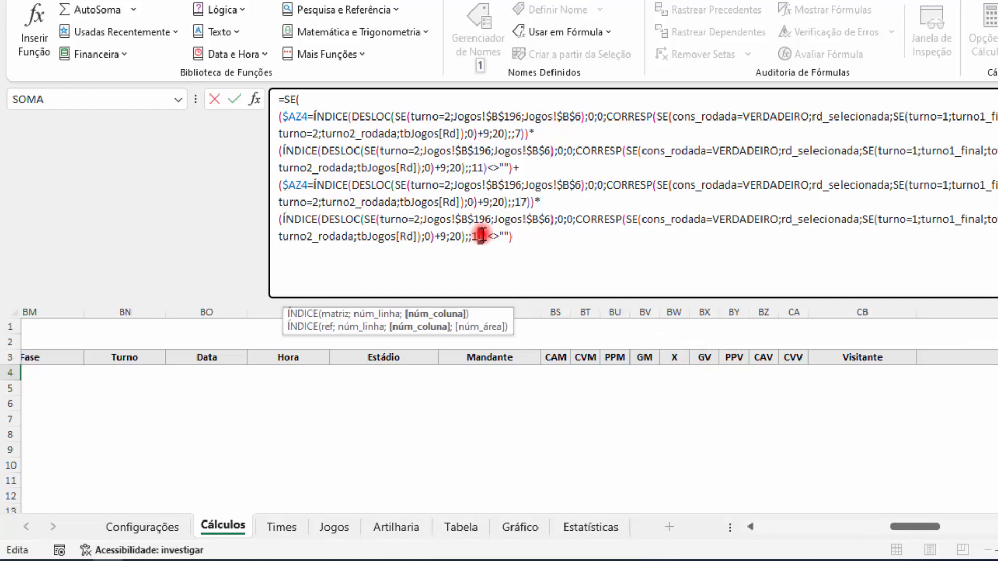
pyautogui.write('3')
pyautogui.click(537, 239)
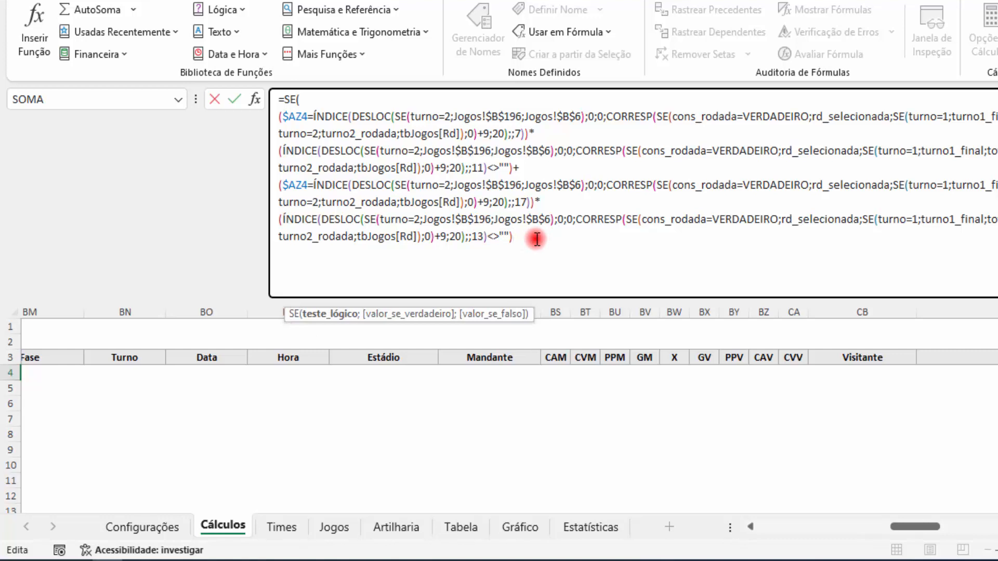
# Step: Close the logical test with a semicolon and insert the ÍNDICE/DESLOC expression with column number 7 as the value if true
pyautogui.click(310, 314)
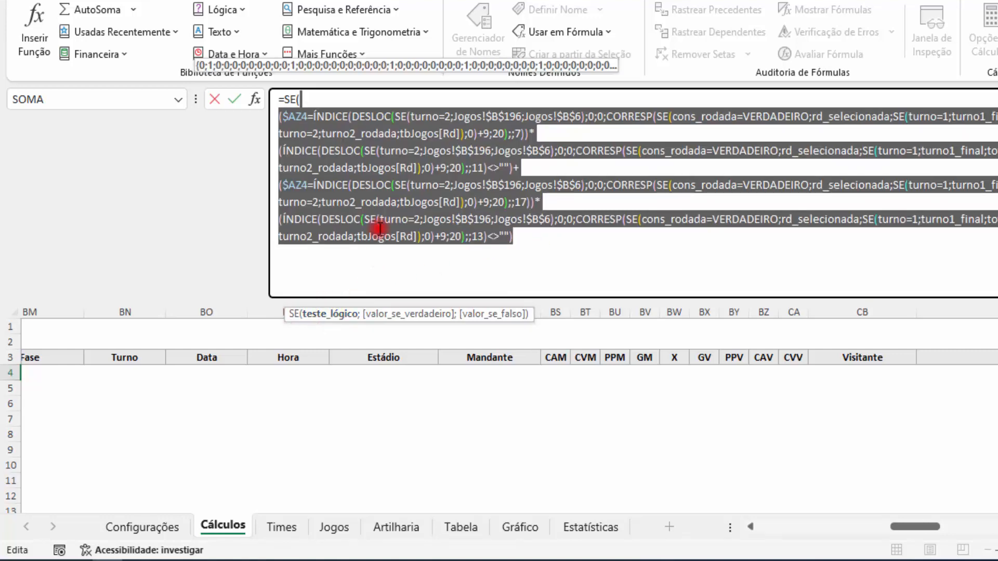
pyautogui.click(528, 239)
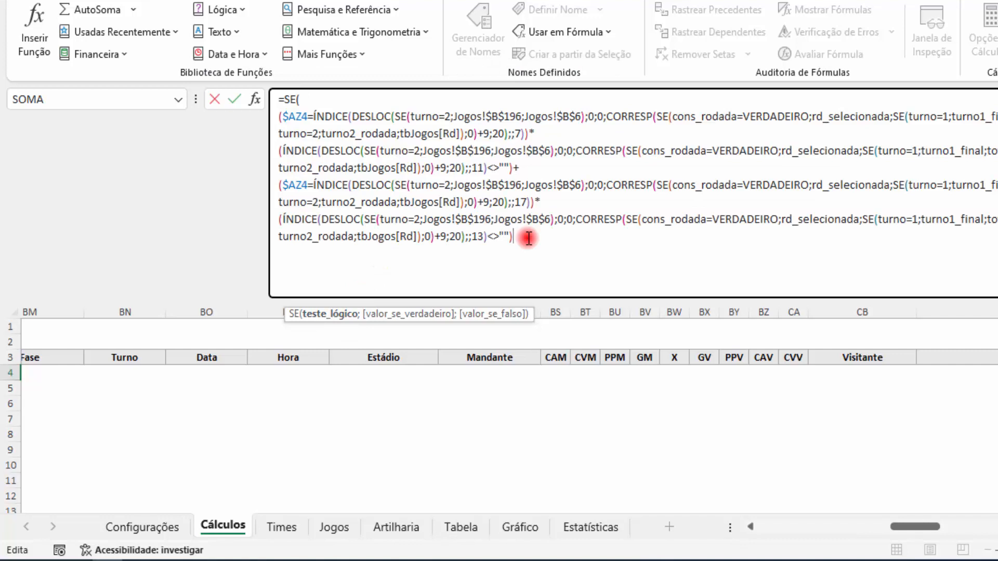
pyautogui.write(';')
pyautogui.hotkey('alt', 'Return')
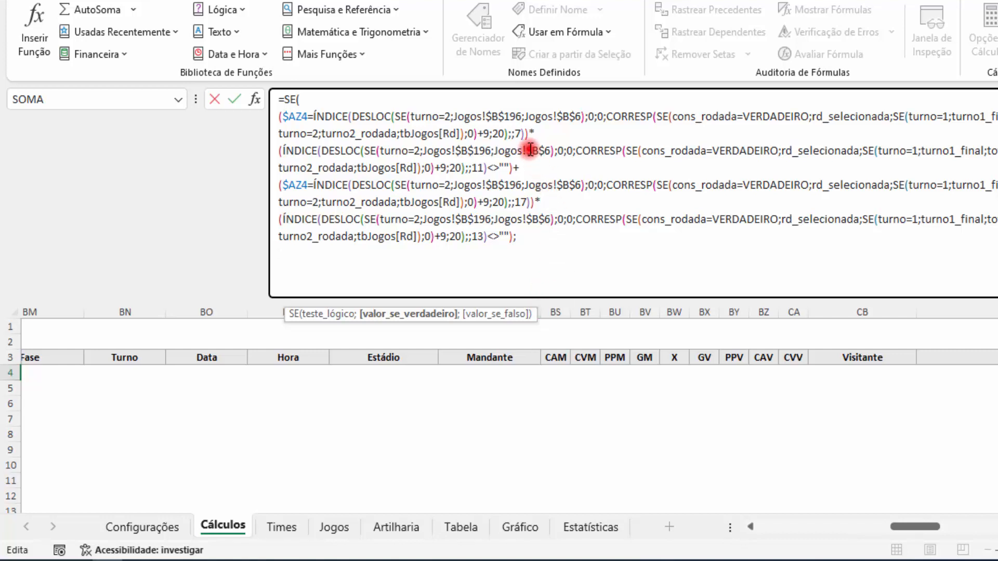
pyautogui.moveTo(525, 133); pyautogui.dragTo(316, 117)
pyautogui.hotkey('ctrl', 'c')
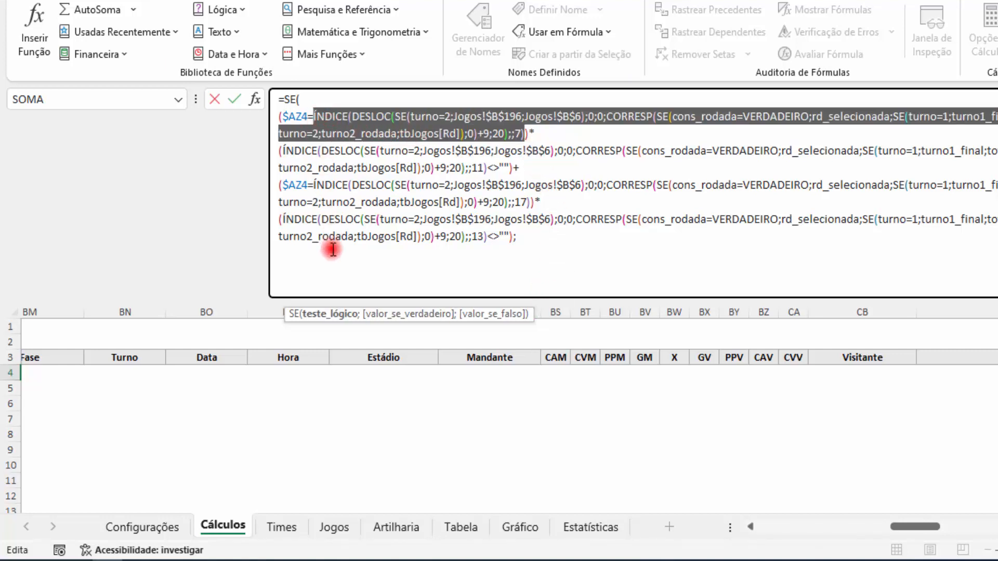
pyautogui.click(331, 254)
pyautogui.hotkey('ctrl', 'v')
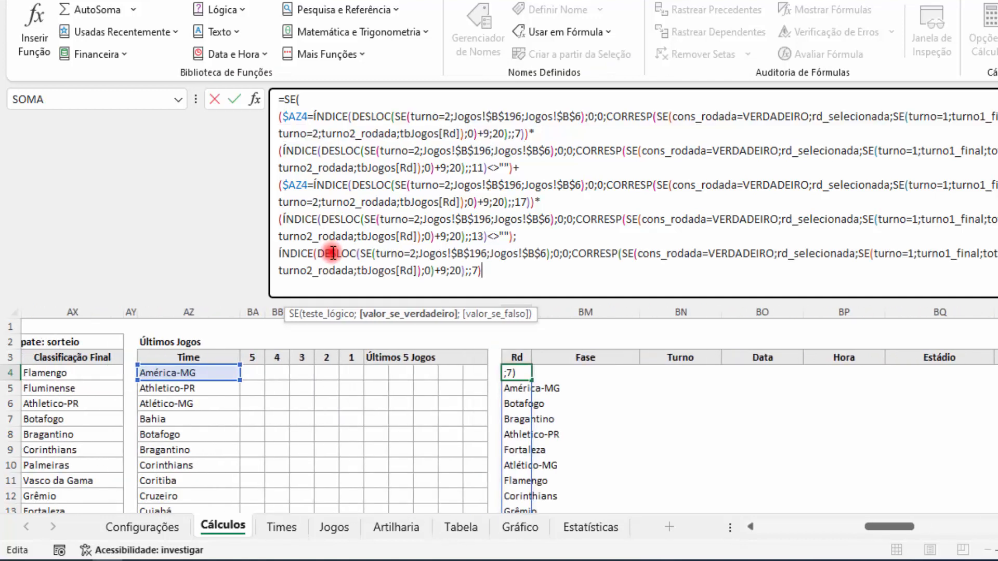
# Step: Set the value-if-true ÍNDICE column number to 1 and close the SE function with a parenthesis
pyautogui.moveTo(472, 272); pyautogui.dragTo(478, 273)
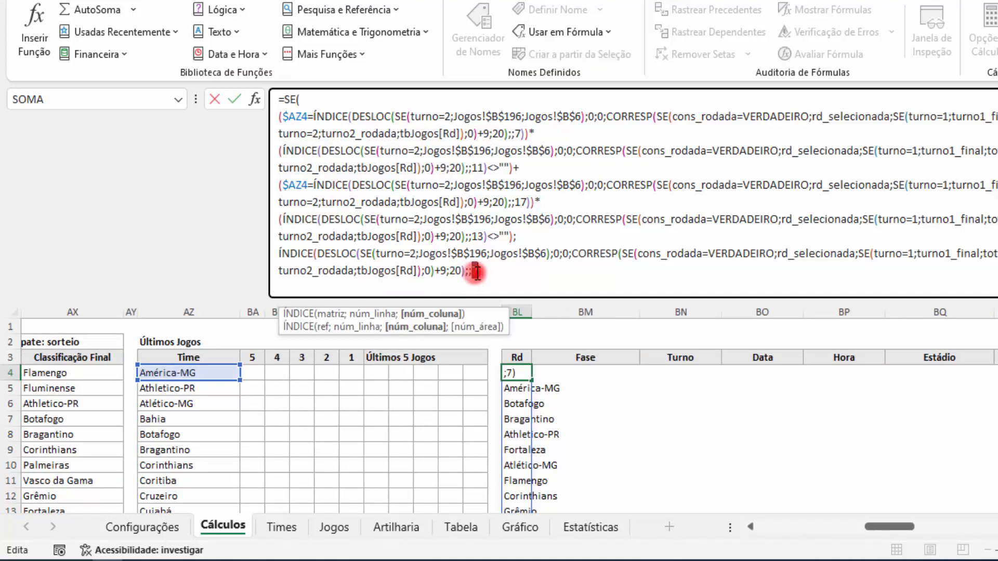
pyautogui.write('1')
pyautogui.click(498, 272)
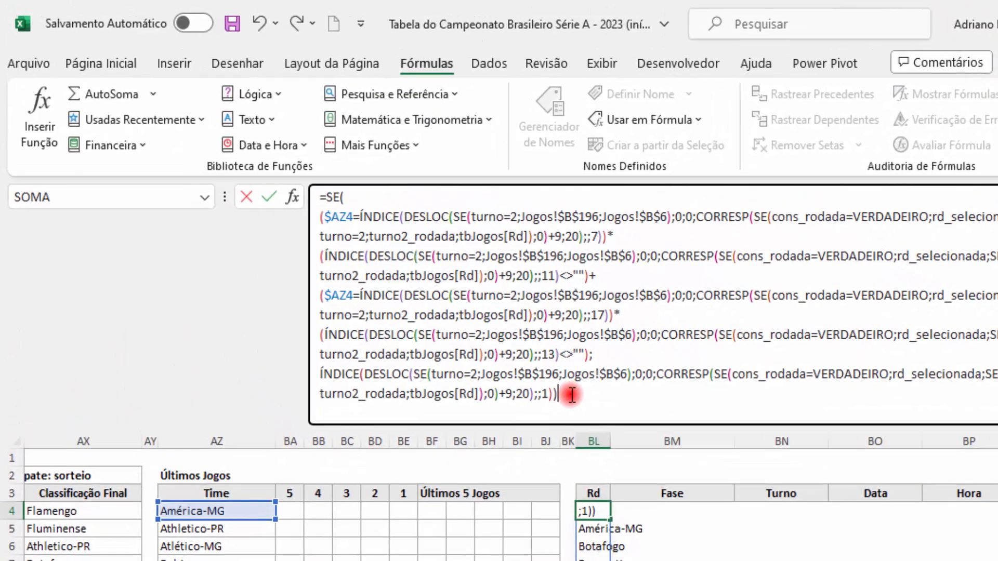
pyautogui.write(')')
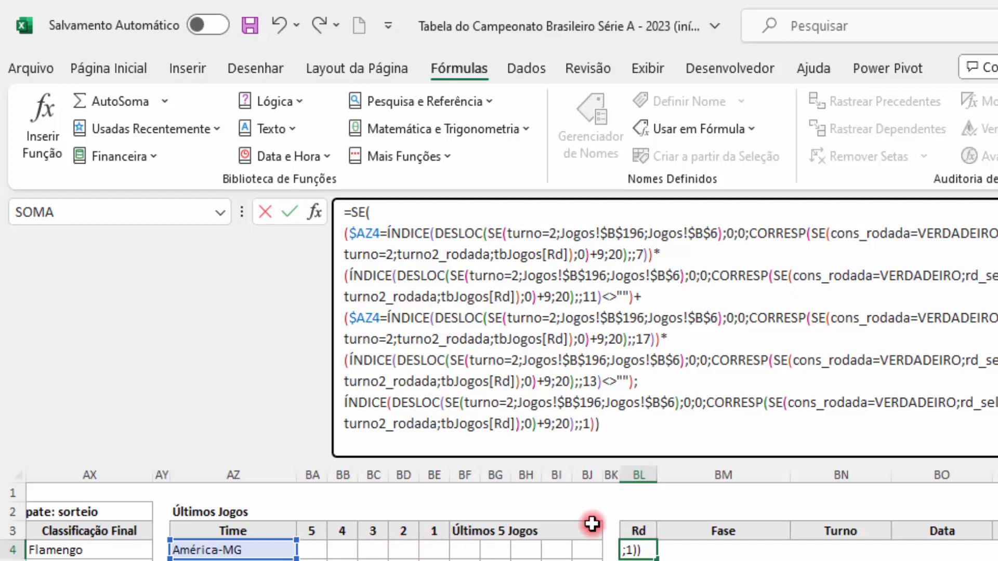
# Step: Wrap the SE formula in BL4 in the MAIOR function, opening it right after the equals sign
pyautogui.click(348, 213)
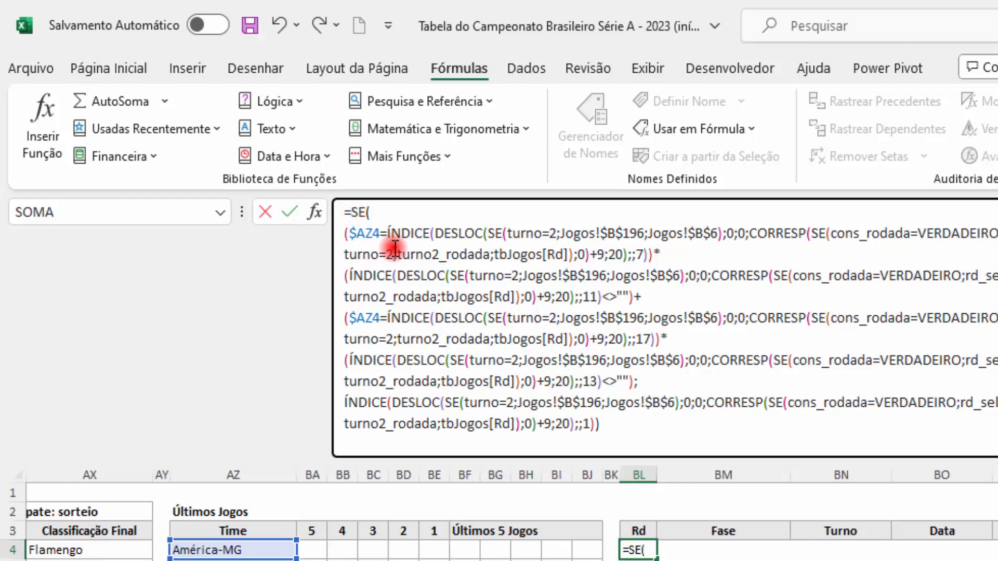
pyautogui.write('MAIOR')
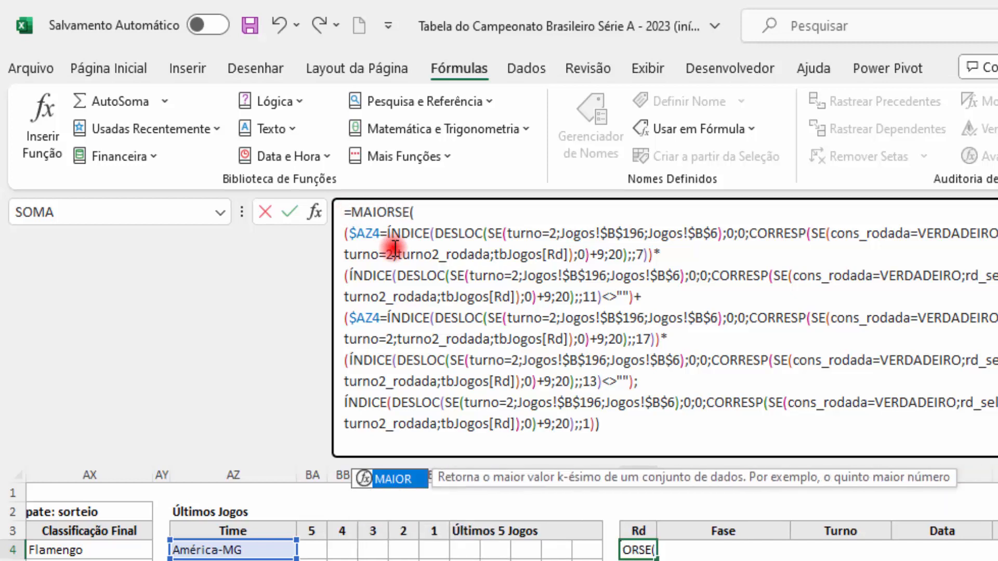
pyautogui.write('(')
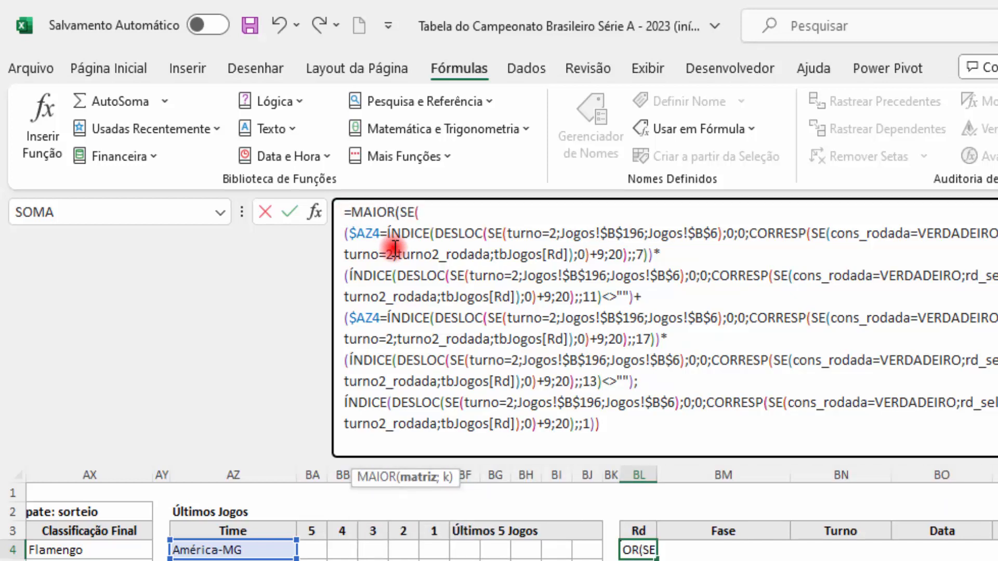
# Step: Set MAIOR's k argument to BA$3 with the row locked, close the function and enter the formula in BL4
pyautogui.click(620, 431)
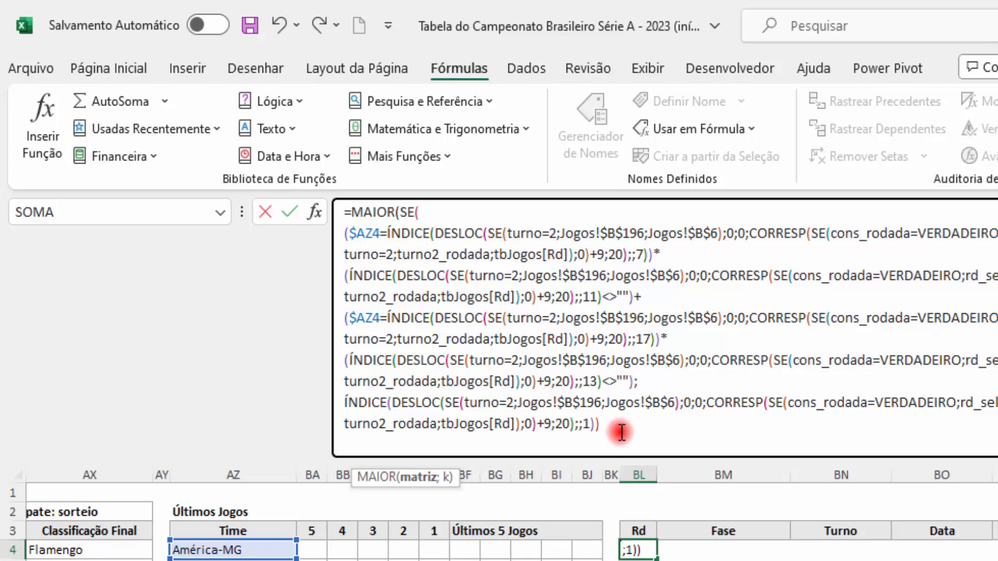
pyautogui.write(';')
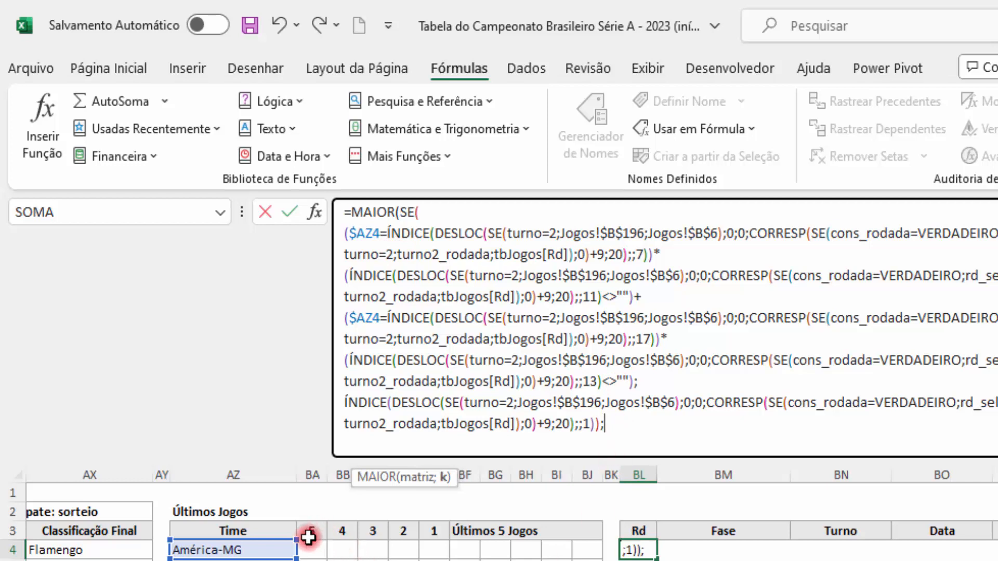
pyautogui.click(309, 531)
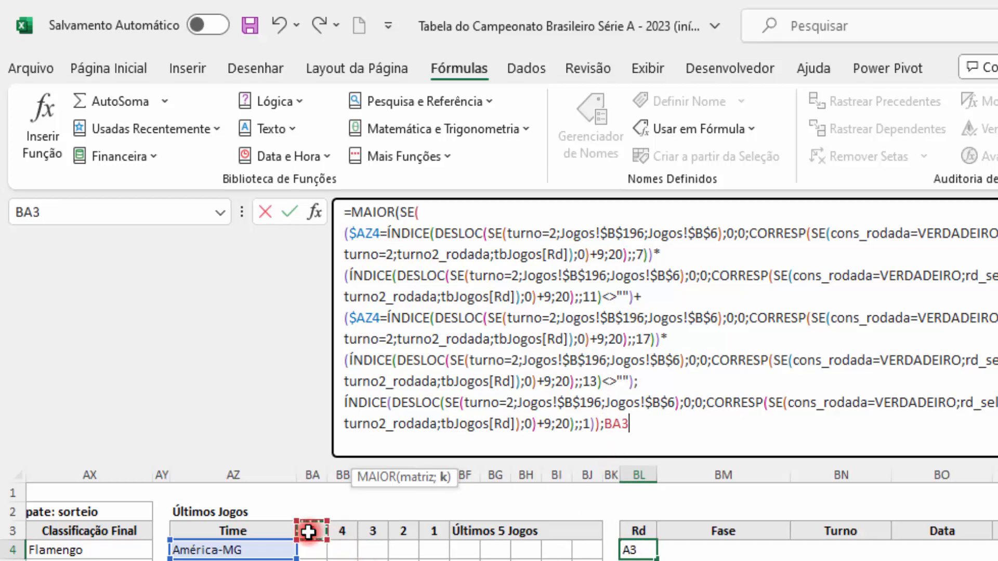
pyautogui.click(627, 432)
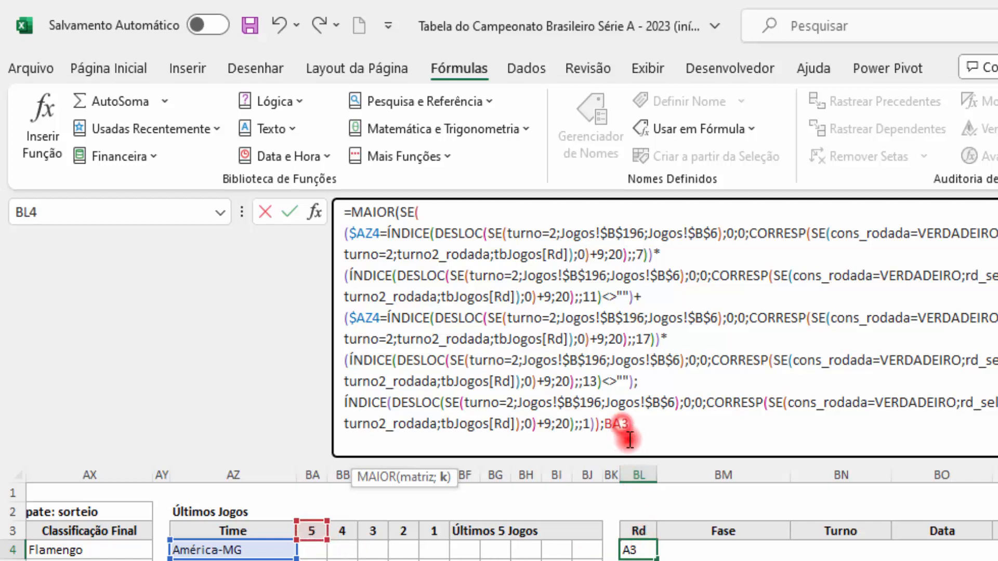
pyautogui.write('$')
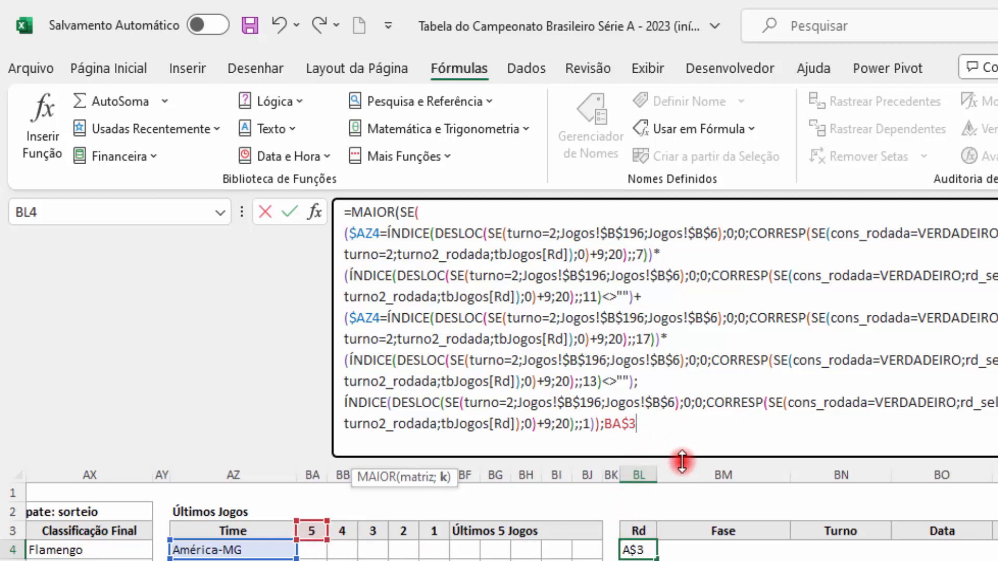
pyautogui.write(')')
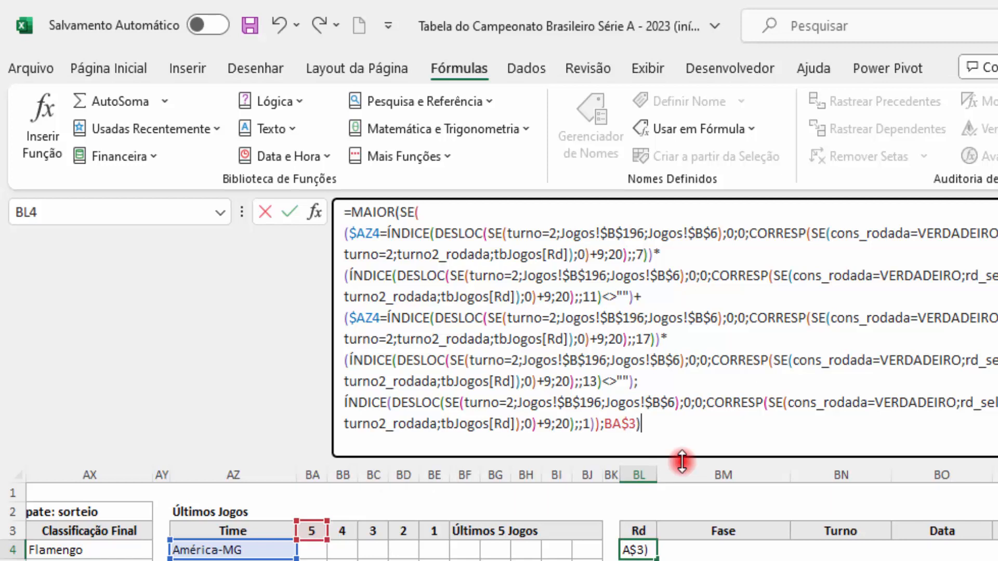
pyautogui.hotkey('ctrl', 'shift', 'Return')
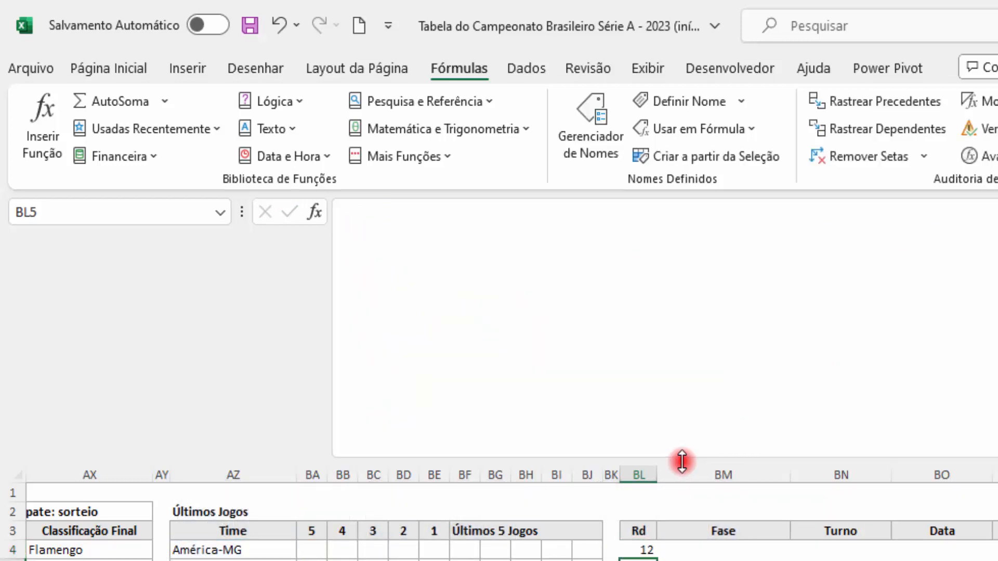
# Step: Copy the full MAIOR formula text from BL4 into BA4, under the 5 header of Últimos Jogos
pyautogui.press('Up')
pyautogui.moveTo(669, 423); pyautogui.dragTo(312, 212)
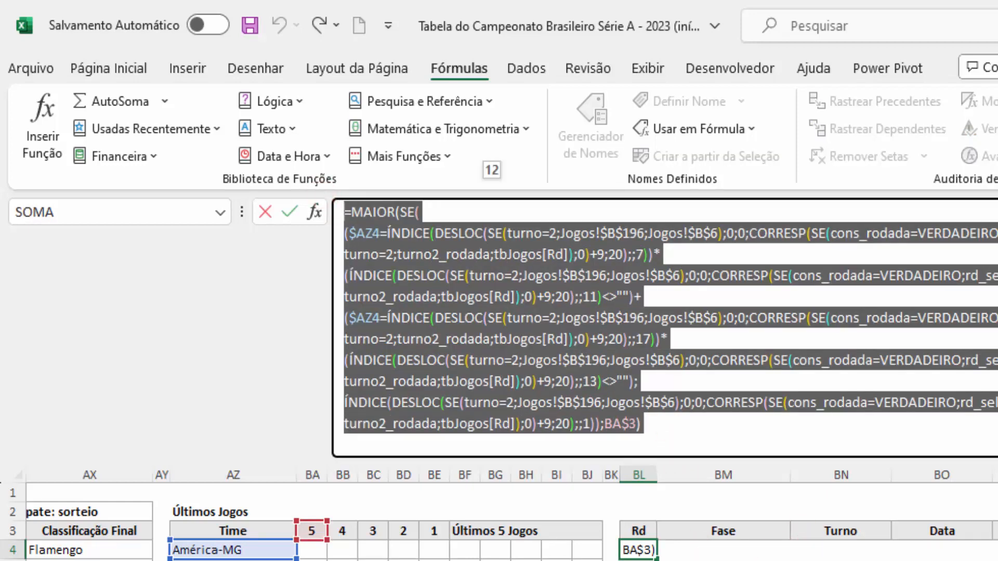
pyautogui.press('Escape')
pyautogui.click(312, 550)
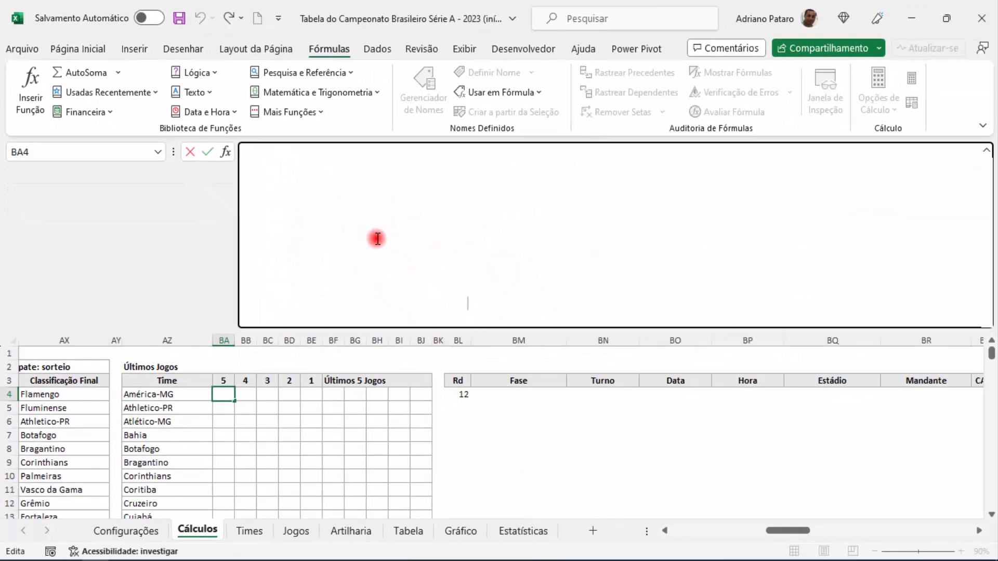
pyautogui.write('=MAIOR(SE( ($AZ4=ÍNDICE(DESLOC(SE(turno=2;Jogos!$B$196;Jogos!$B$6);0;0;CORRESP(SE(cons_rodada=VERDADEIRO;rd_selecionada;SE(turno=1;turno1_final;total_rd));SE(turno=2;turno2_rodada;tbJogos[Rd]);0)+9;20);;7))* (ÍNDICE(DESLOC(SE(turno=2;Jogos!$B$196;Jogos!$B$6);0;0;CORRESP(SE(cons_rodada=VERDADEIRO;rd_selecionada;SE(turno=1;turno1_final;total_rd));SE(turno=2;turno2_rodada;tbJogos[Rd]);0)+9;20);;11)<>"")+ ($AZ4=ÍNDICE(DESLOC(SE(turno=2;Jogos!$B$196;Jogos!$B$6);0;0;CORRESP(SE(cons_rodada=VERDADEIRO;rd_selecionada;SE(turno=1;turno1_final;total_rd));SE(turno=2;turno2_rodada;tbJogos[Rd]);0)+9;20);;17))* (ÍNDICE(DESLOC(SE(turno=2;Jogos!$B$196;Jogos!$B$6);0;0;CORRESP(SE(cons_rodada=VERDADEIRO;rd_selecionada;SE(turno=1;turno1_final;total_rd));SE(turno=2;turno2_rodada;tbJogos[Rd]);0)+9;20);;13)<>""); ÍNDICE(DESLOC(SE(turno=2;Jogos!$B$196;Jogos!$B$6);0;0;CORRESP(SE(cons_rodada=VERDADEIRO;rd_selecionada;SE(turno=1;turno1_final;total_rd));SE(turno=2;turno2_rodada;tbJogos[Rd]);0)+9;20);;1));BA$3)')
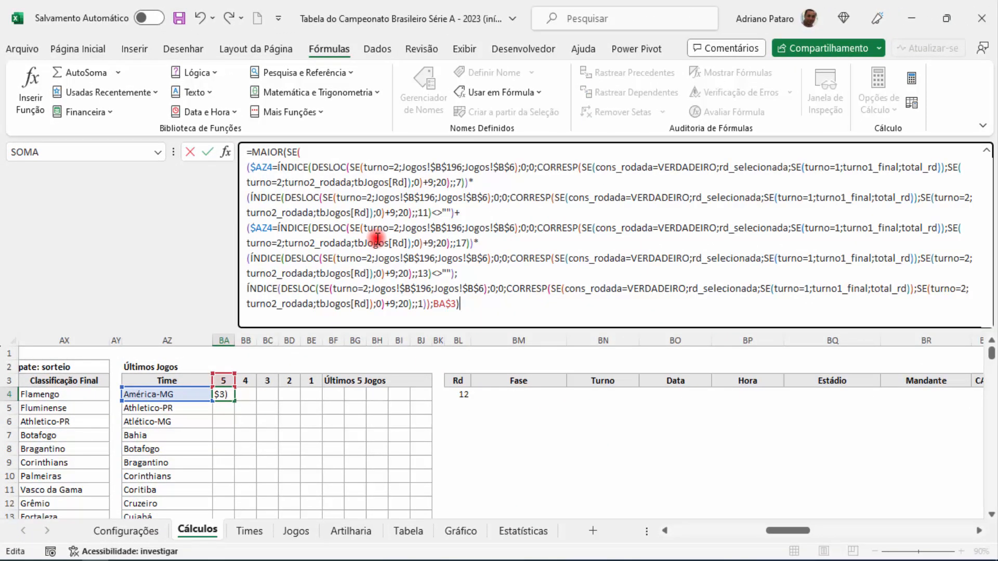
pyautogui.press('Return')
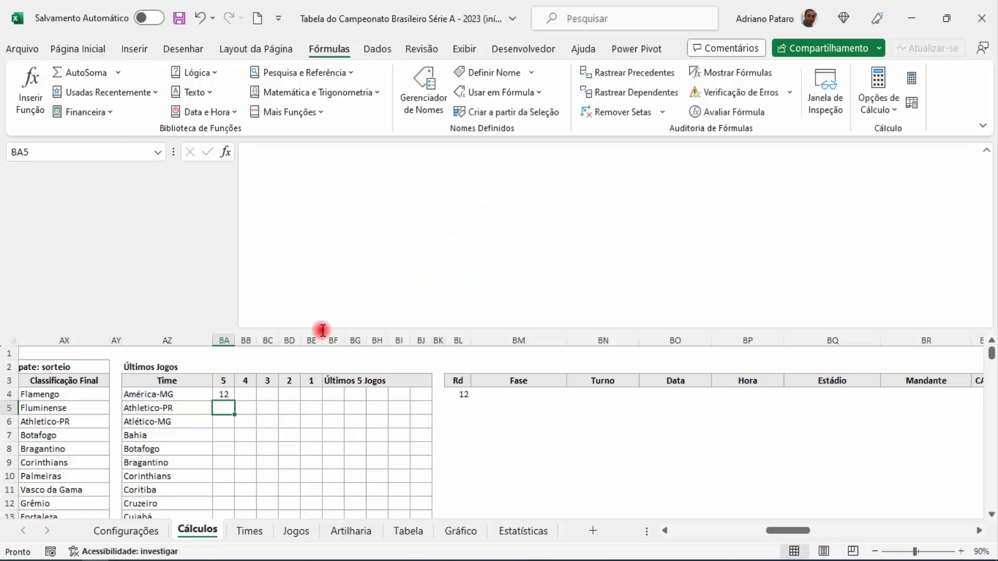
pyautogui.click(225, 394)
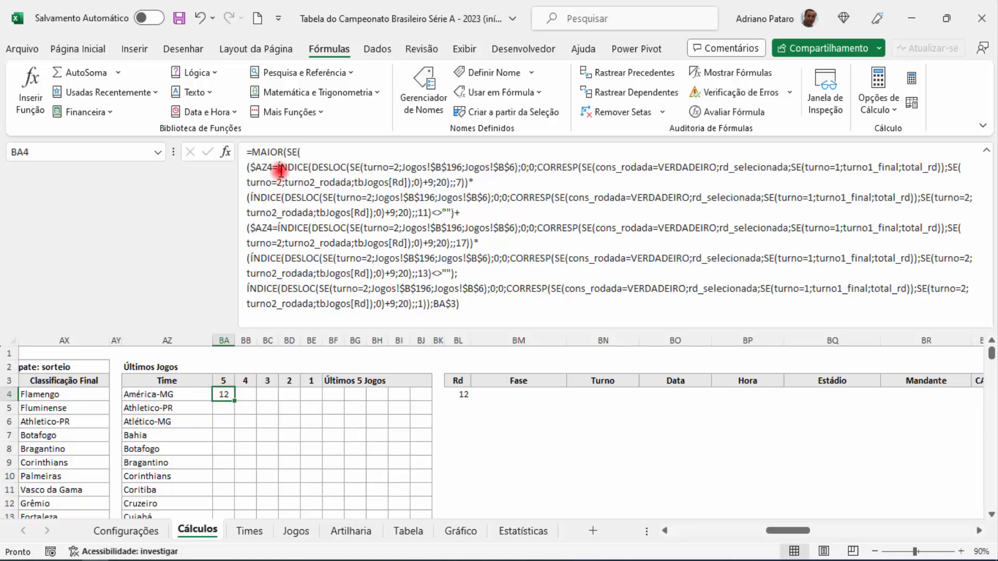
pyautogui.click(186, 341)
pyautogui.click(221, 394)
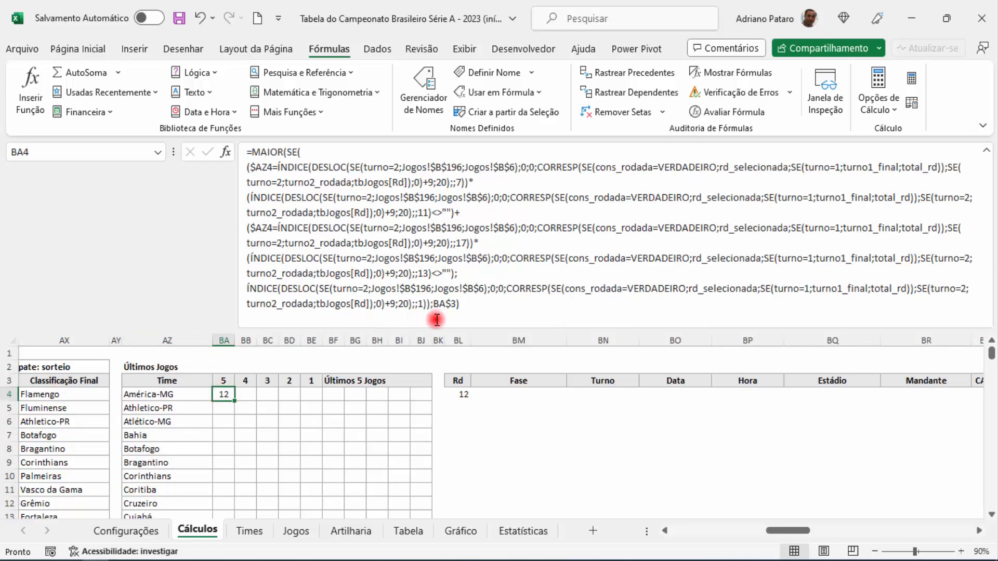
pyautogui.moveTo(229, 381); pyautogui.dragTo(281, 441)
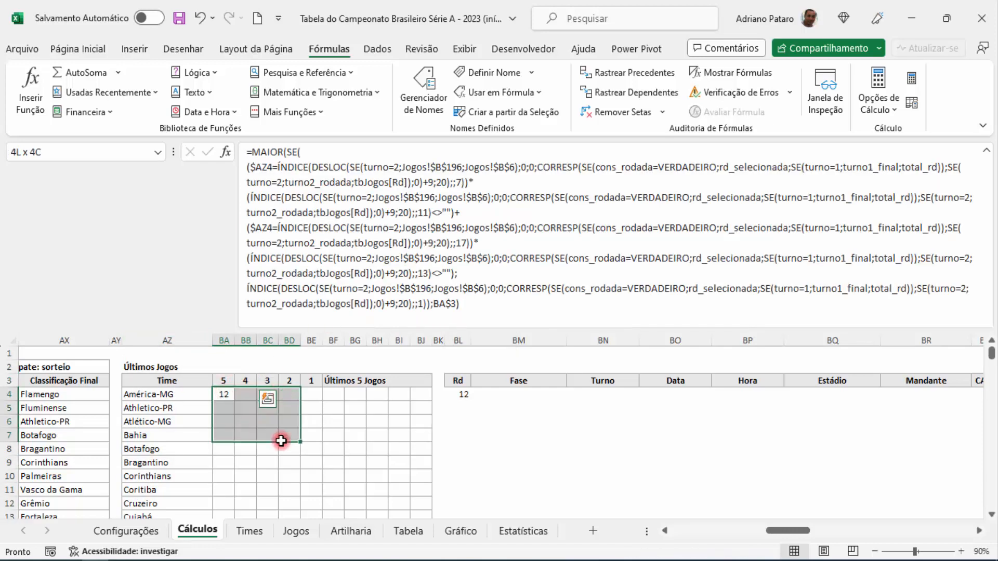
# Step: Try to fill the BA4 formula across into BB4 and clear BB4 again
pyautogui.click(225, 394)
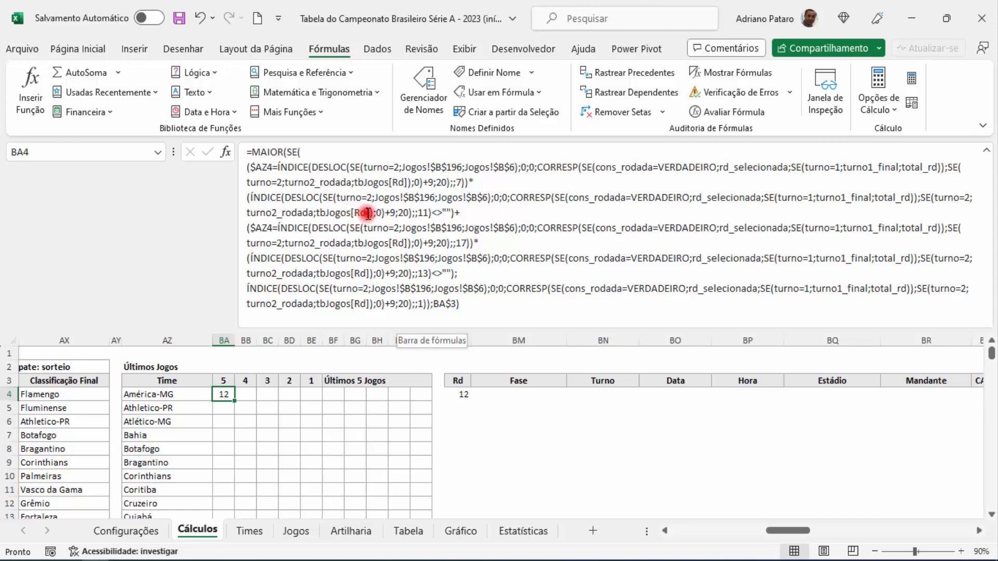
pyautogui.moveTo(234, 401); pyautogui.dragTo(253, 403)
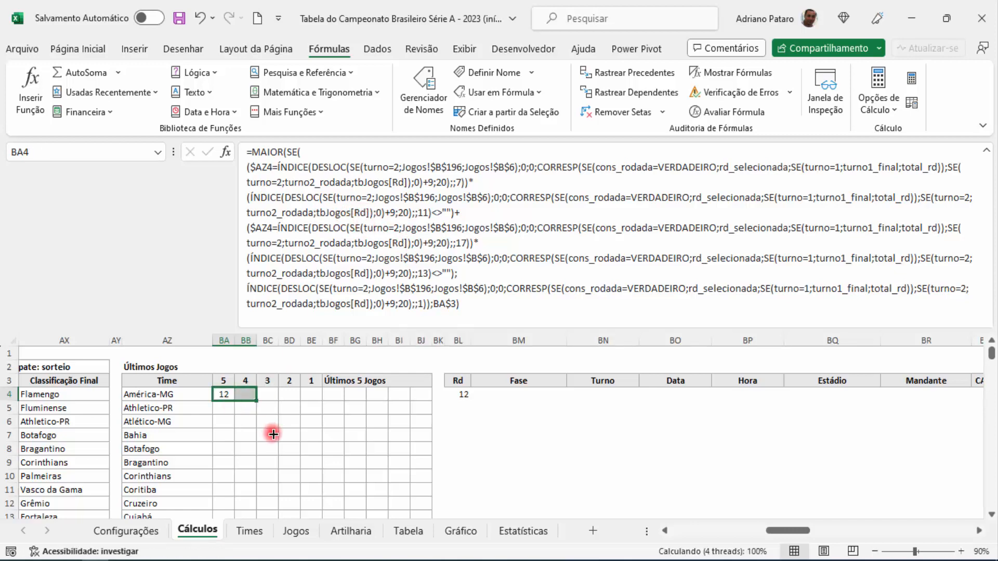
pyautogui.click(248, 392)
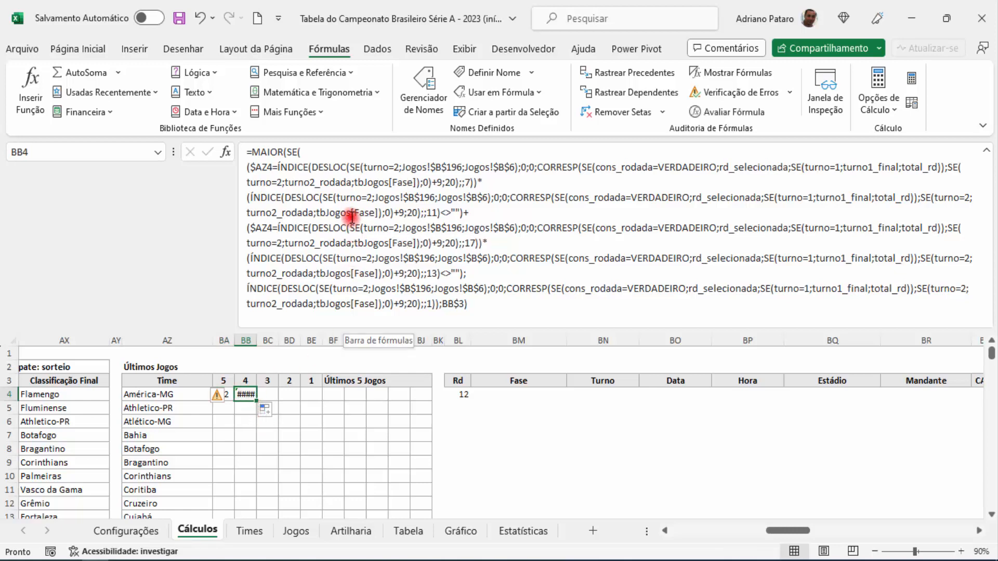
pyautogui.press('Delete')
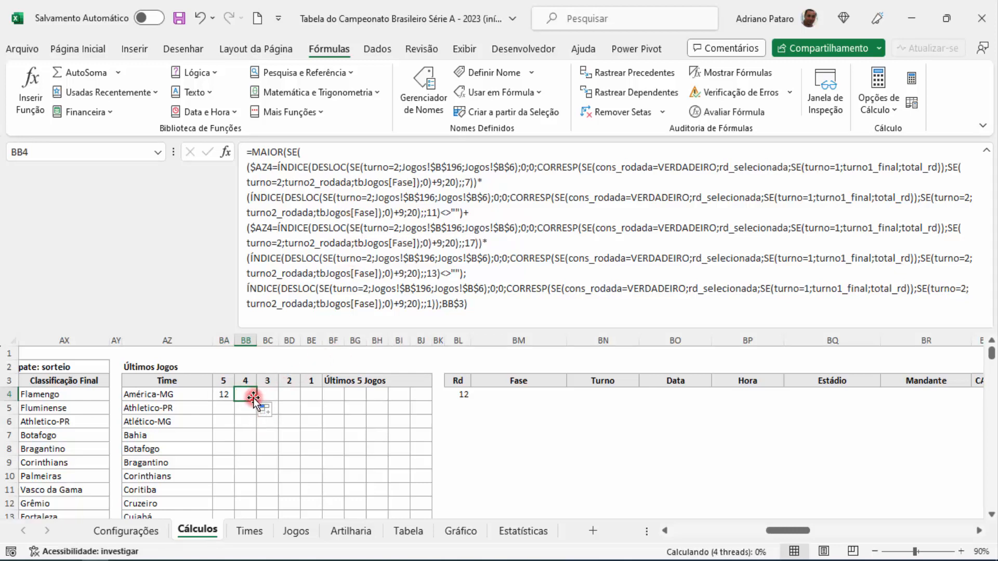
# Step: Change the first tbJogos[Rd] reference in the BA4 formula to the locked form tbJogos[[Rd]:[Rd]]
pyautogui.click(223, 394)
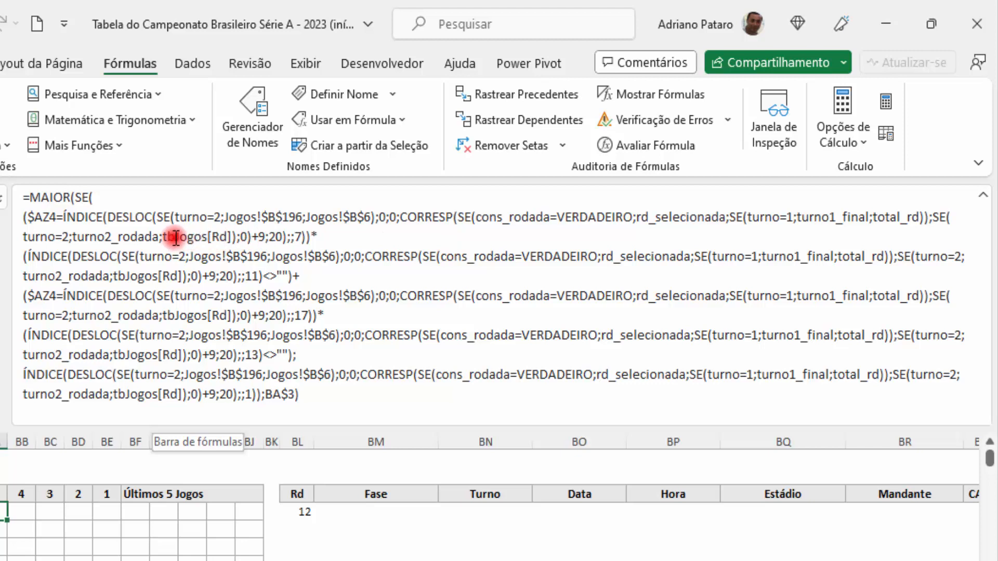
pyautogui.click(232, 238)
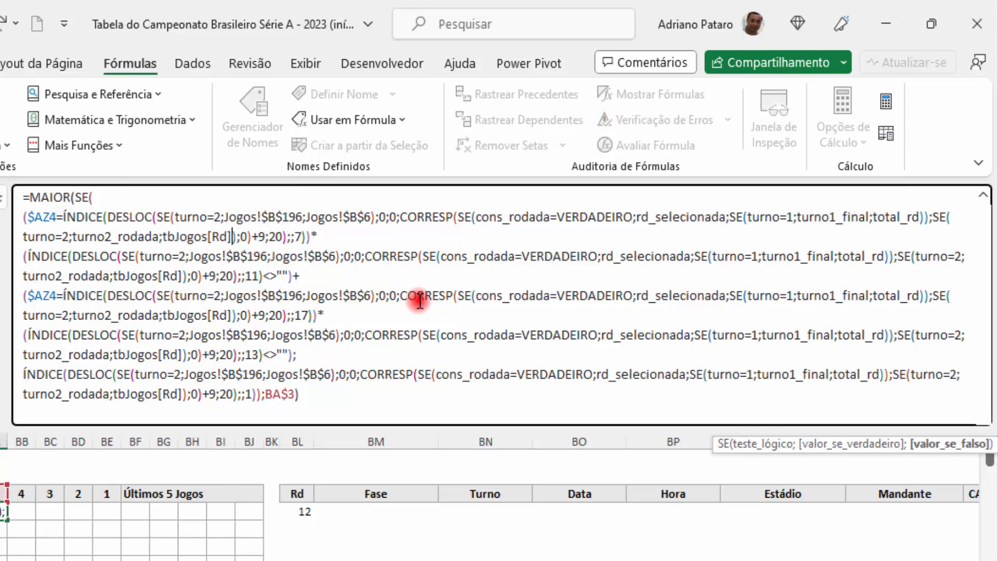
pyautogui.write(':')
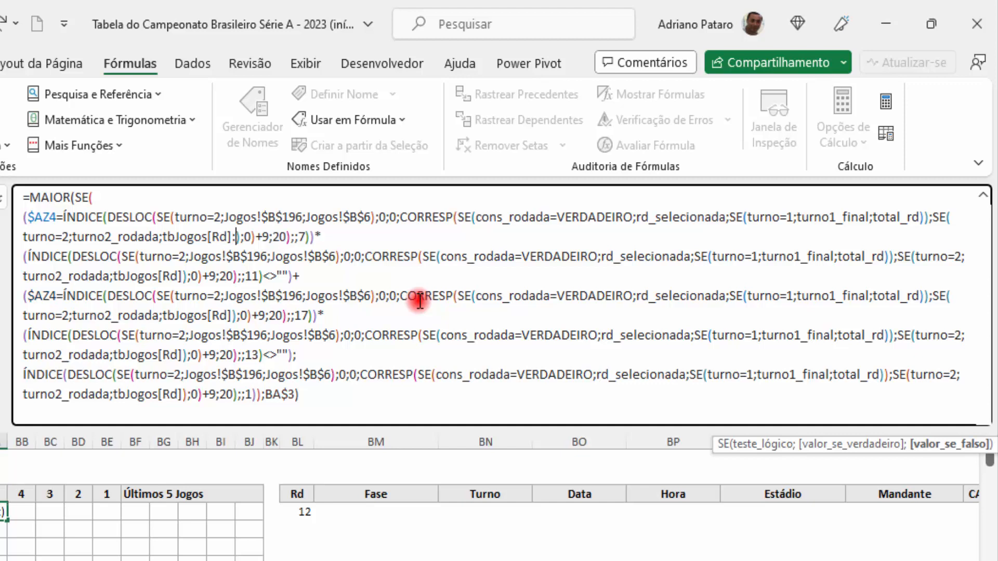
pyautogui.write('[')
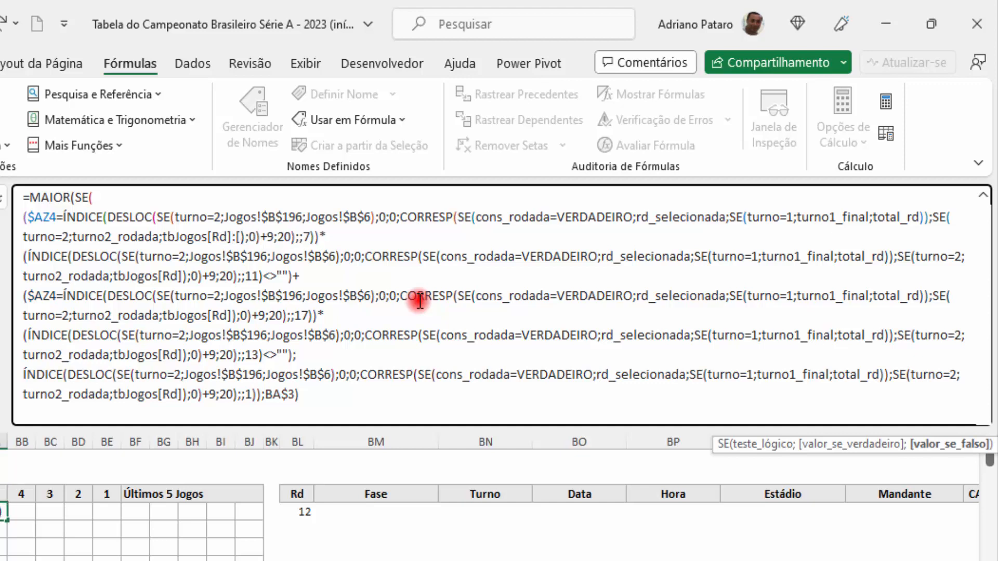
pyautogui.write('Rd]')
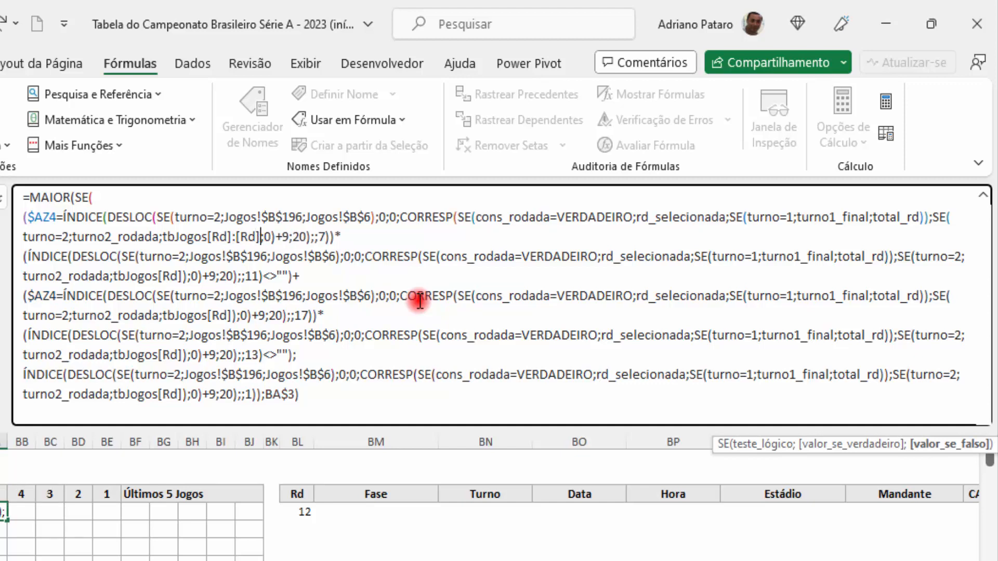
pyautogui.write(')')
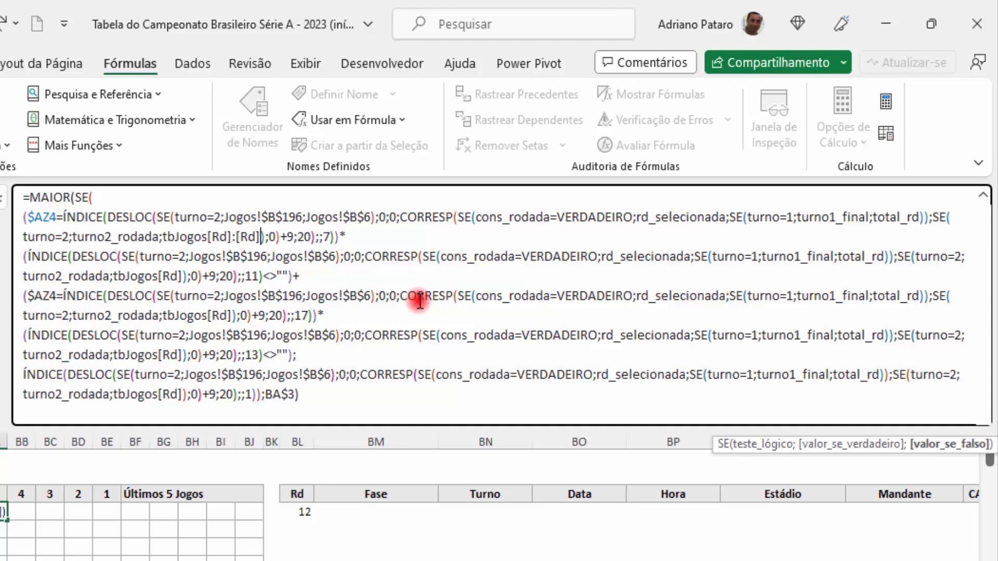
pyautogui.write(']')
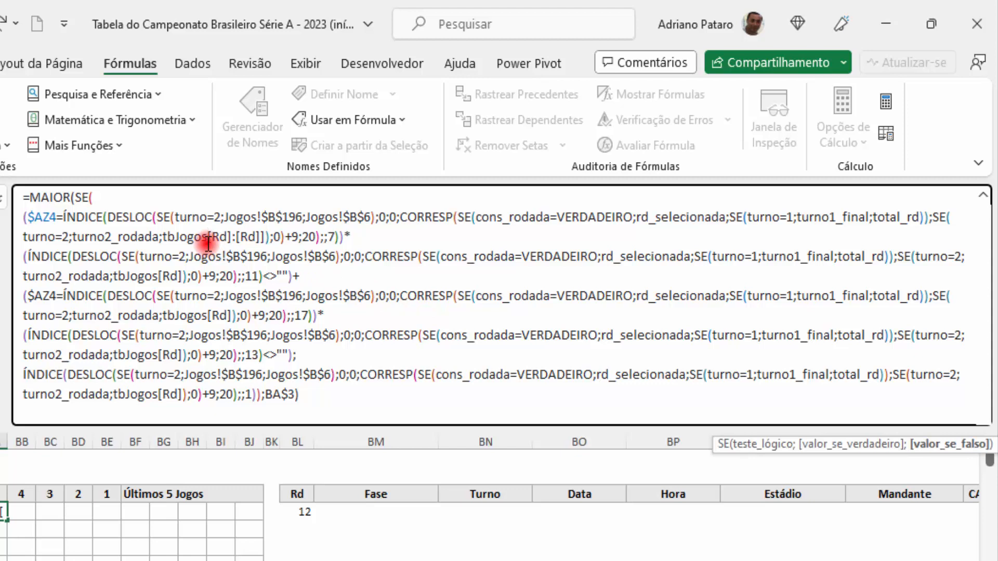
pyautogui.write('[')
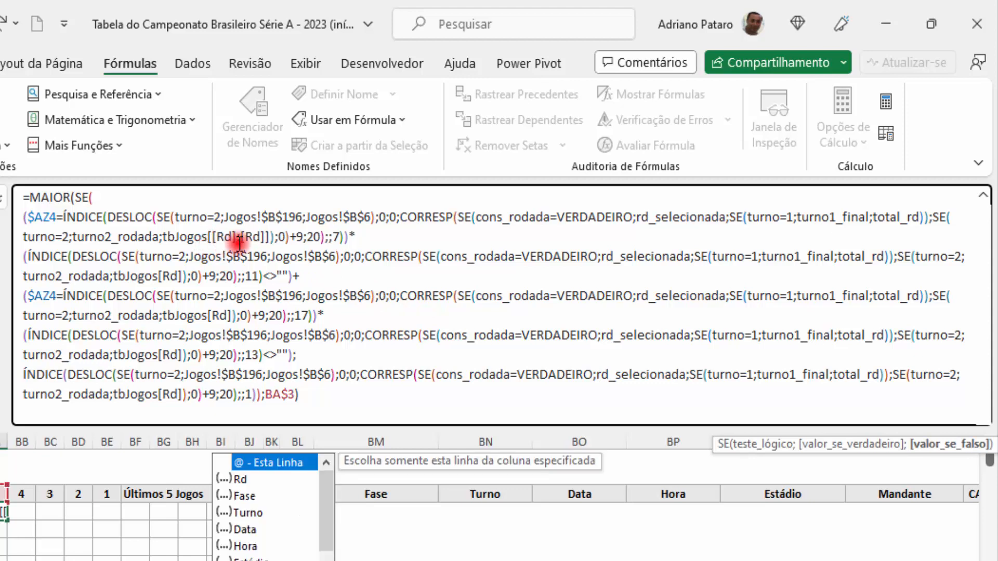
# Step: Replace the four remaining tbJogos[Rd] references in the BA4 formula with the locked tbJogos[[Rd]:[Rd]] and enter the formula
pyautogui.click(270, 238)
pyautogui.click(271, 240)
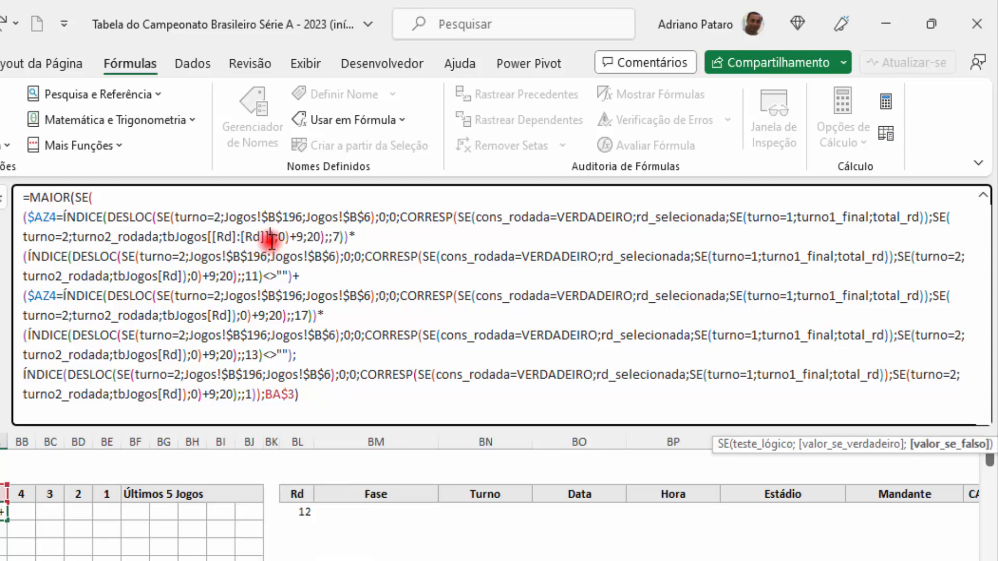
pyautogui.moveTo(271, 240); pyautogui.dragTo(163, 237)
pyautogui.hotkey('ctrl', 'c')
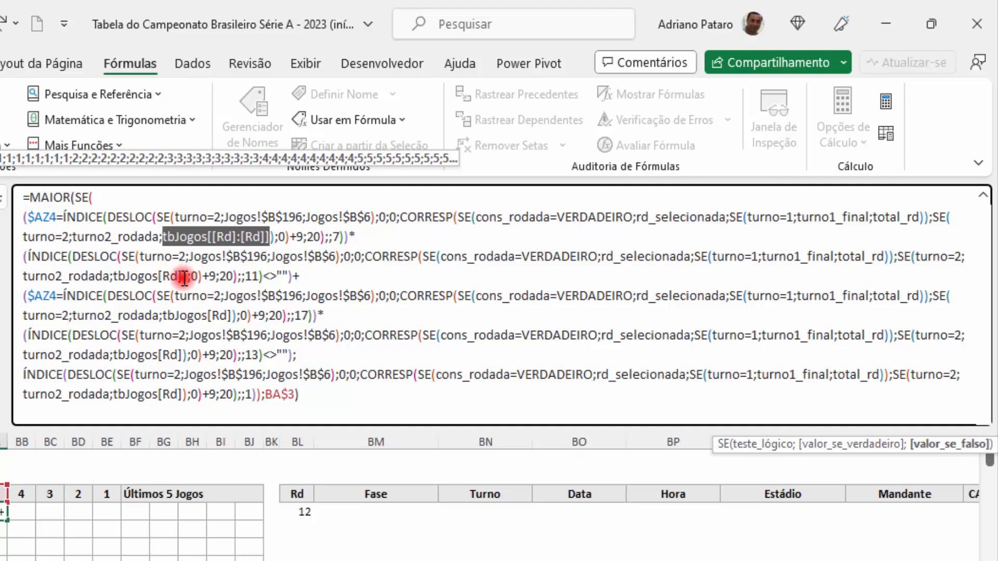
pyautogui.moveTo(182, 276); pyautogui.dragTo(118, 281)
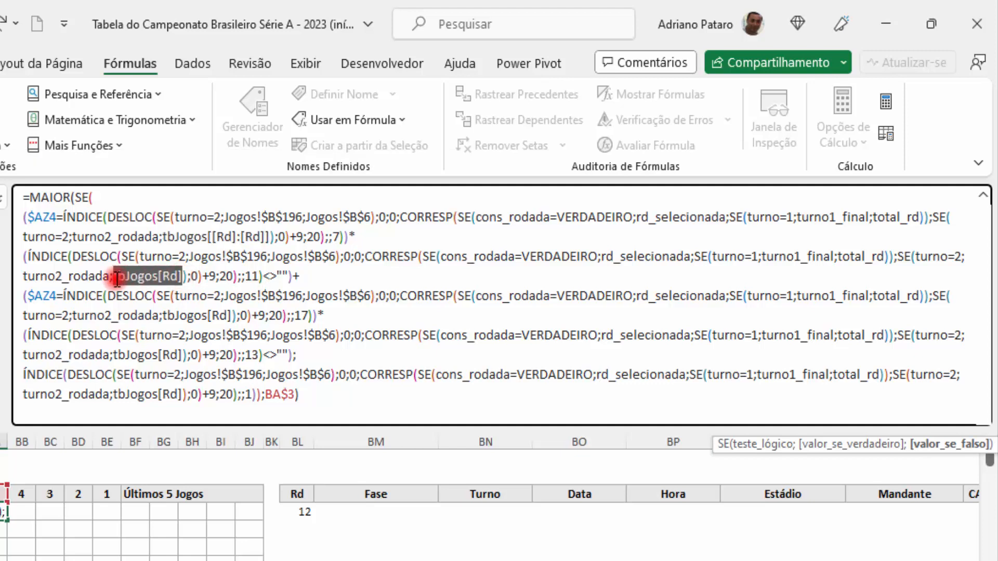
pyautogui.hotkey('ctrl', 'v')
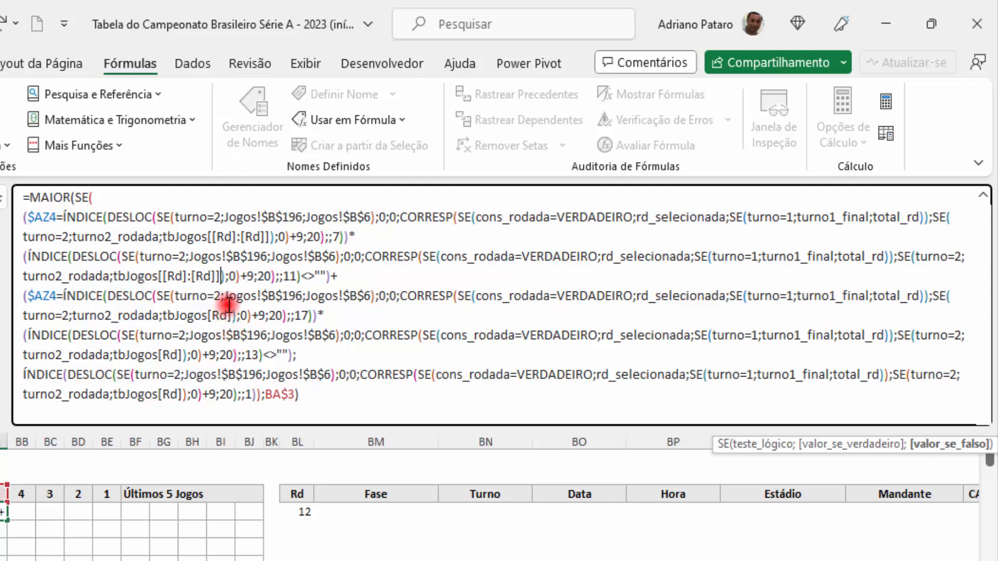
pyautogui.moveTo(234, 315); pyautogui.dragTo(162, 316)
pyautogui.hotkey('ctrl', 'v')
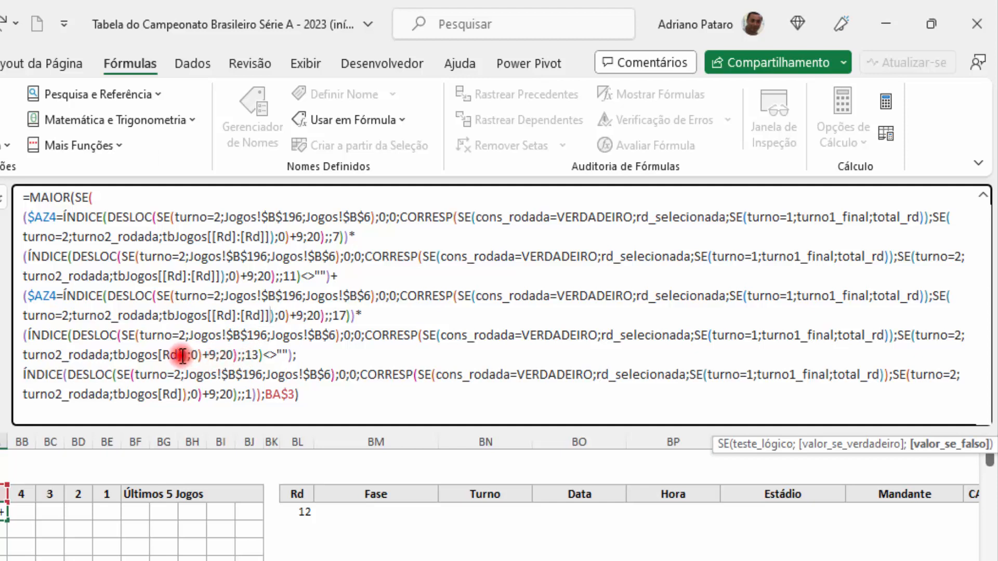
pyautogui.moveTo(182, 356); pyautogui.dragTo(118, 359)
pyautogui.hotkey('ctrl', 'z')
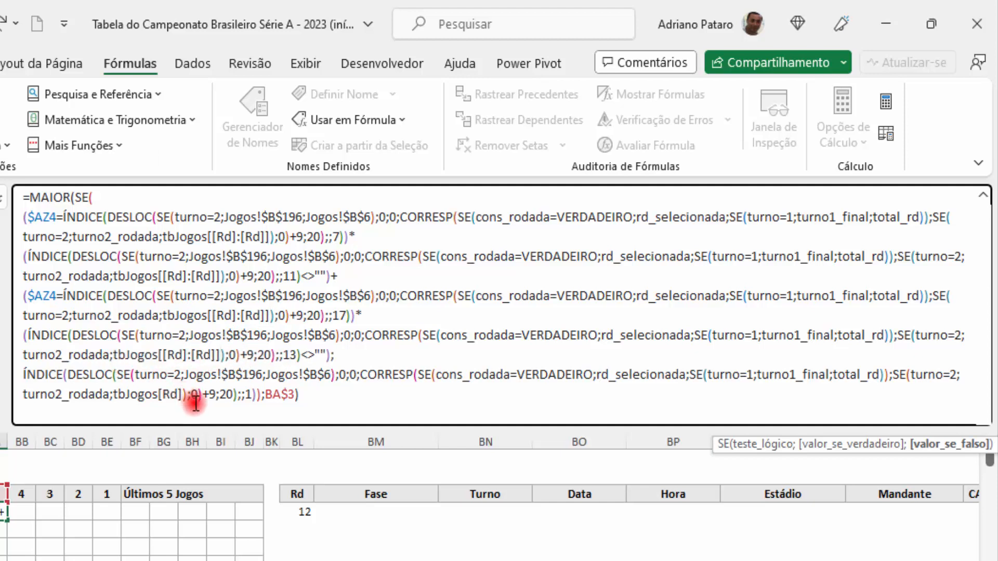
pyautogui.moveTo(181, 395); pyautogui.dragTo(119, 394)
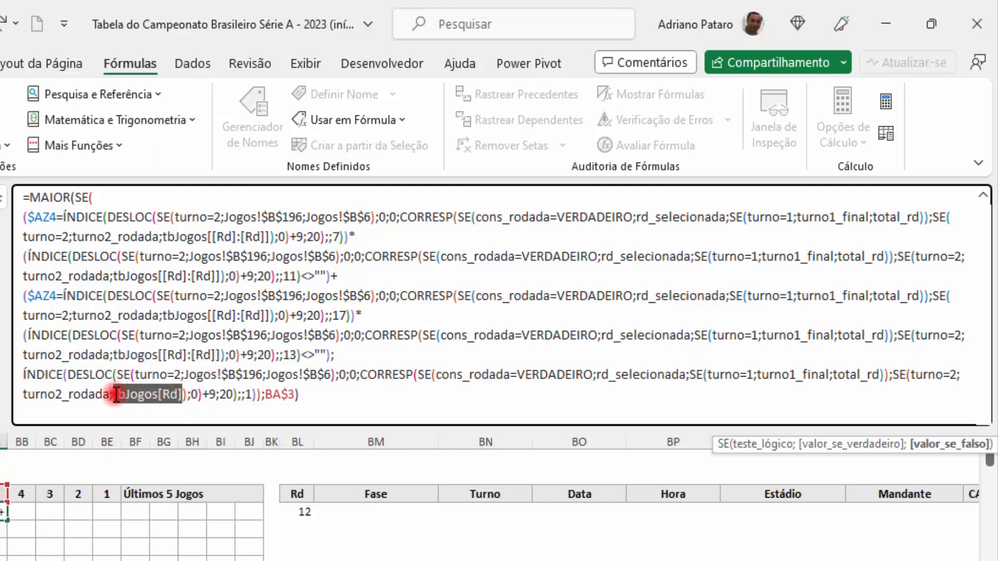
pyautogui.hotkey('ctrl', 'v')
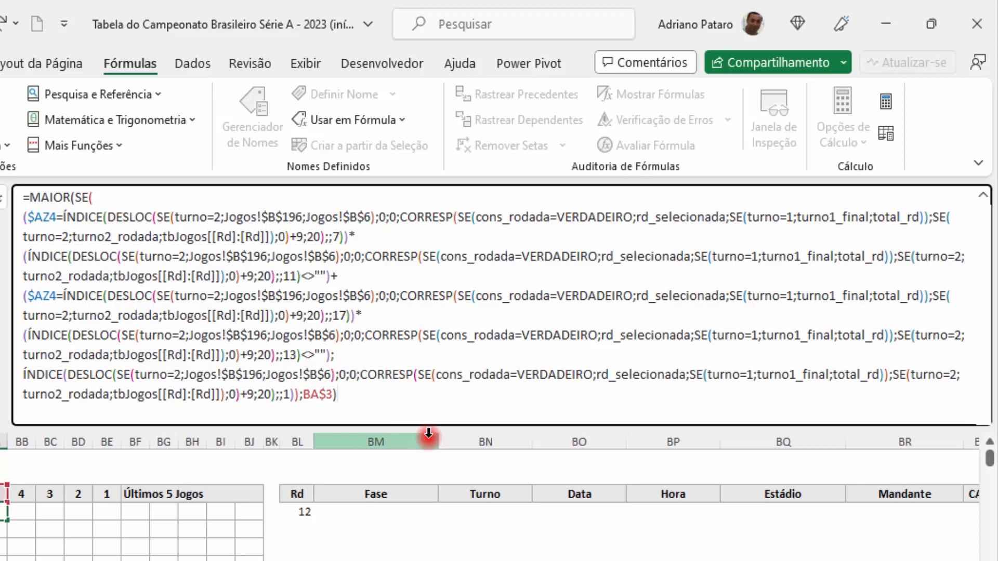
pyautogui.press('Return')
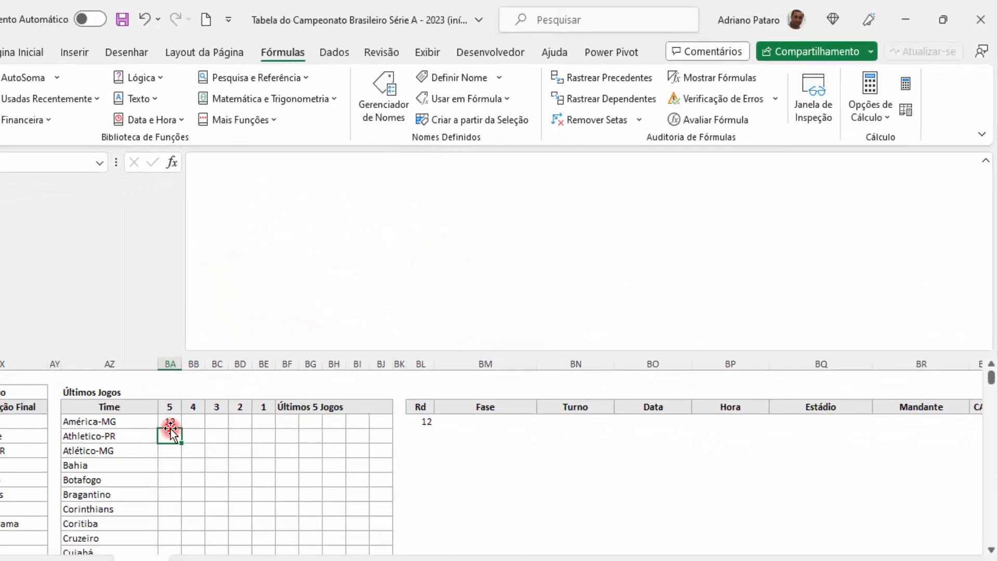
# Step: Fill the BA4 formula across to BE4 and down to row 23 for every team in Últimos Jogos
pyautogui.click(169, 422)
pyautogui.moveTo(181, 429); pyautogui.dragTo(265, 430)
pyautogui.moveTo(313, 402); pyautogui.dragTo(313, 402)
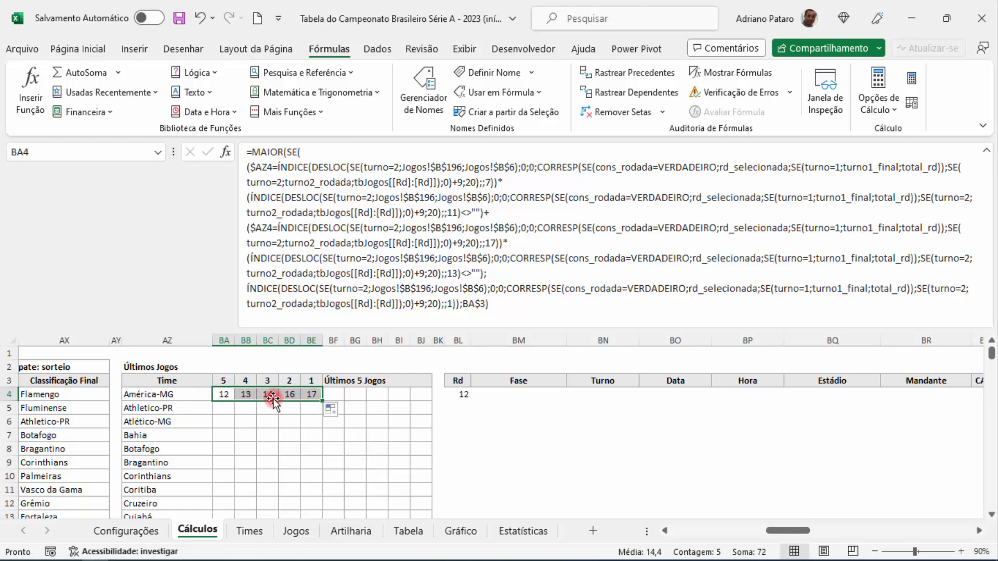
pyautogui.moveTo(322, 400)
pyautogui.mouseDown()
pyautogui.moveTo(307, 544)
pyautogui.moveTo(304, 509)
pyautogui.mouseUp()
pyautogui.scroll(4, 415, 470)
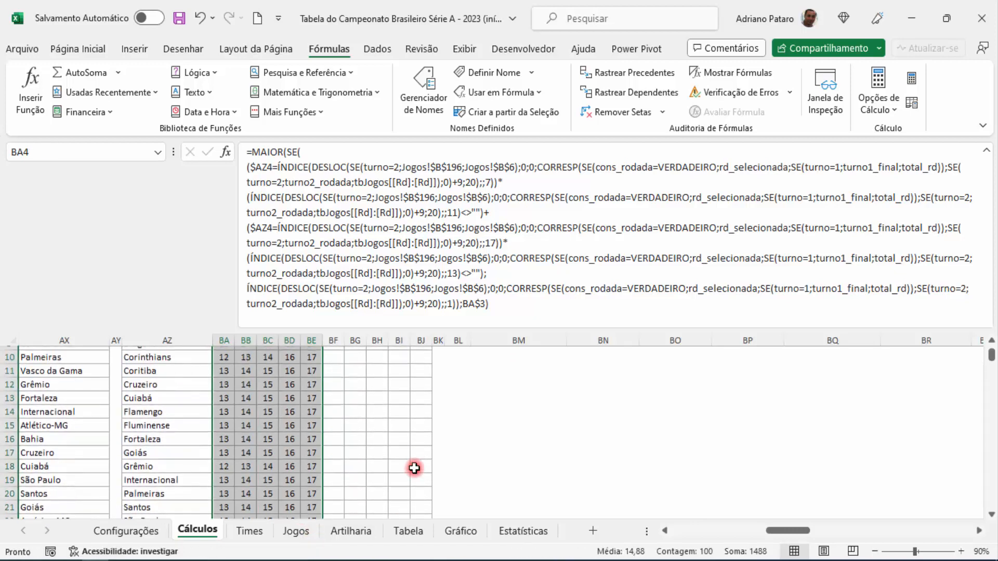
pyautogui.scroll(-1, 414, 468)
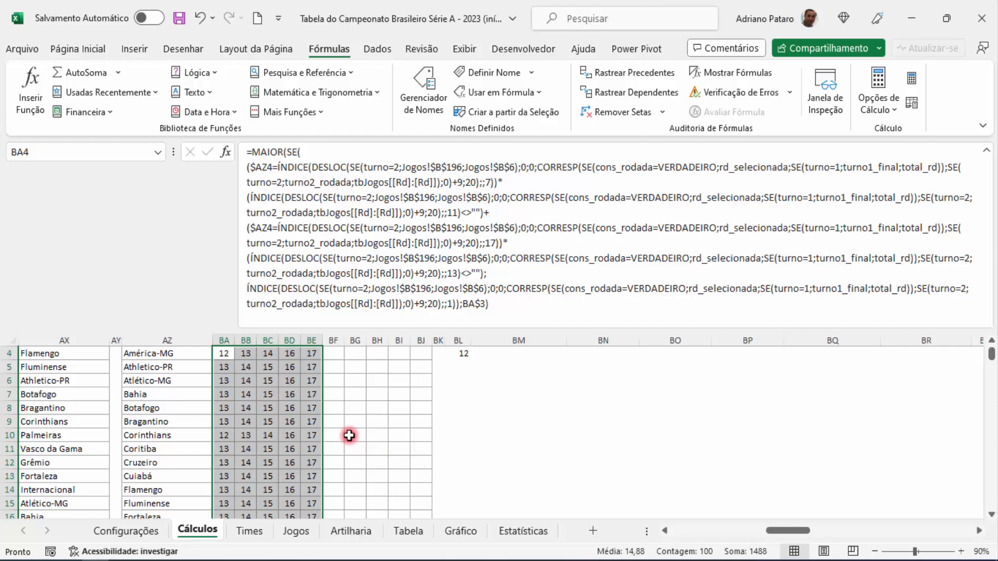
pyautogui.scroll(1, 318, 404)
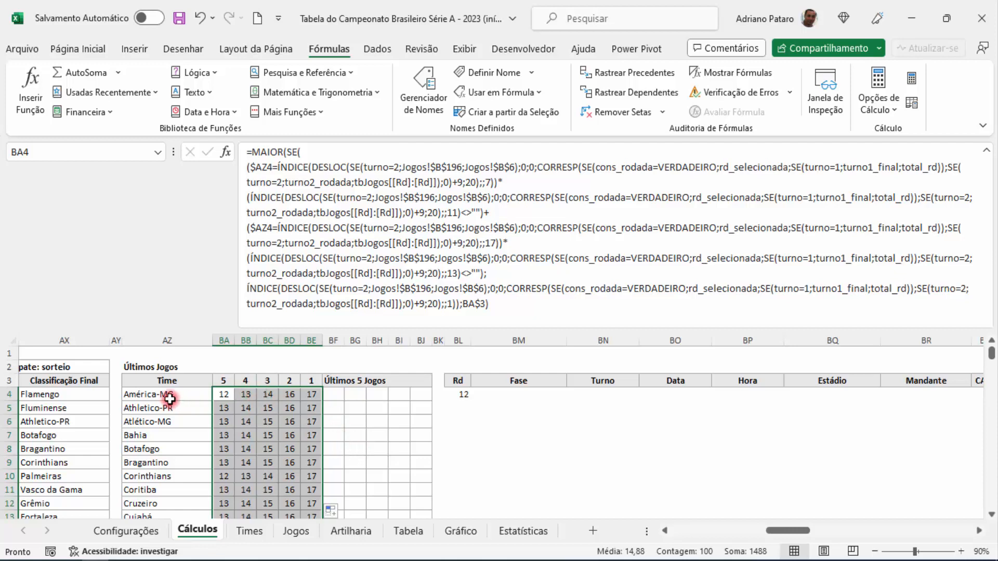
pyautogui.scroll(-3, 247, 425)
pyautogui.scroll(-3, 248, 425)
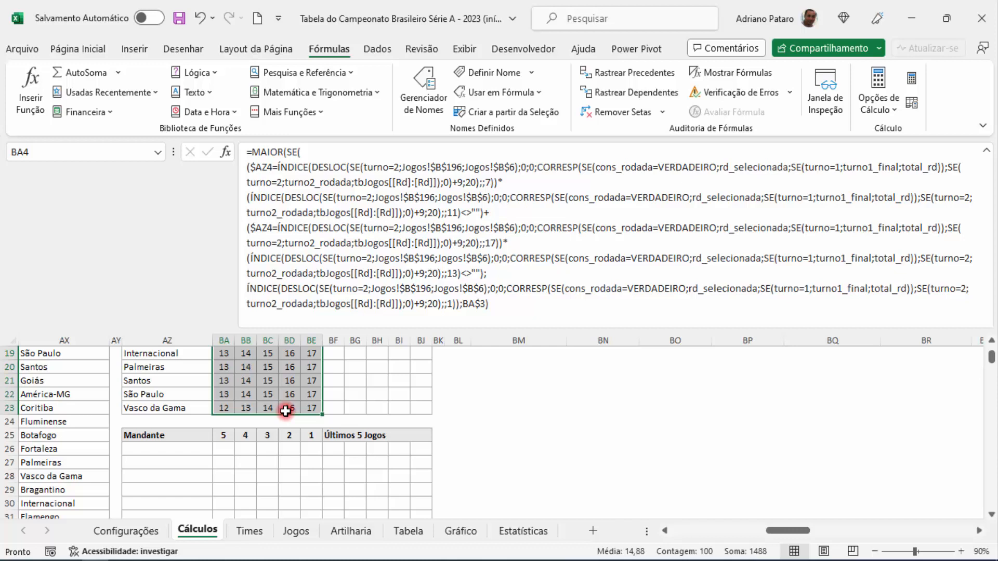
pyautogui.scroll(6, 392, 479)
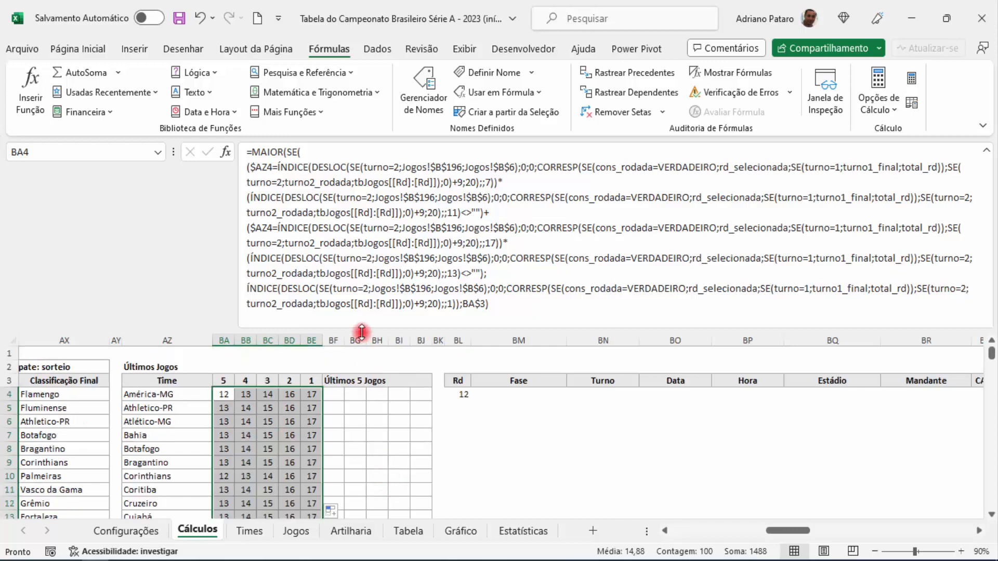
# Step: Shrink the formula bar to a single line so more rows of the Últimos Jogos table are shown
pyautogui.moveTo(361, 328); pyautogui.dragTo(363, 161)
pyautogui.click(312, 227)
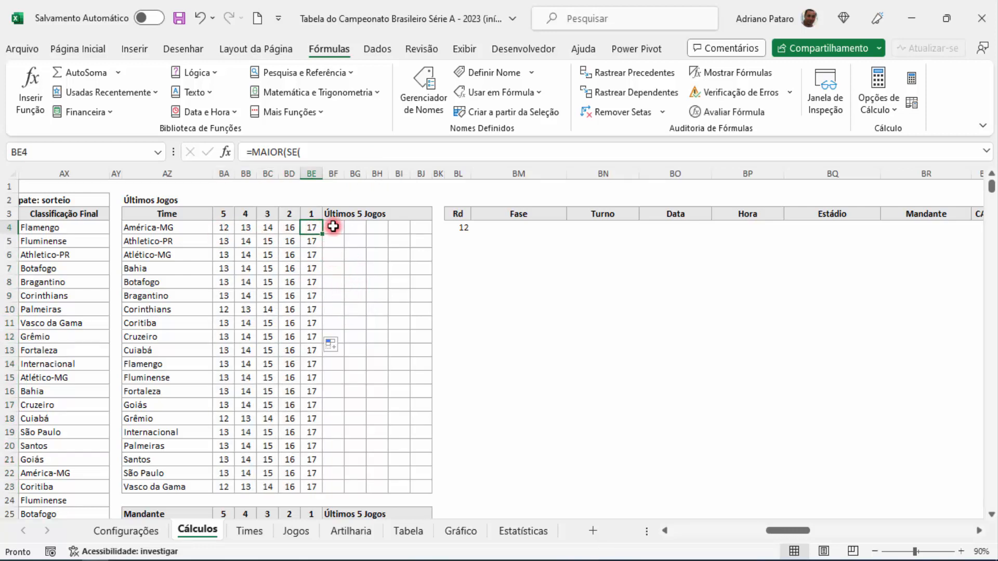
pyautogui.moveTo(333, 227); pyautogui.dragTo(420, 227)
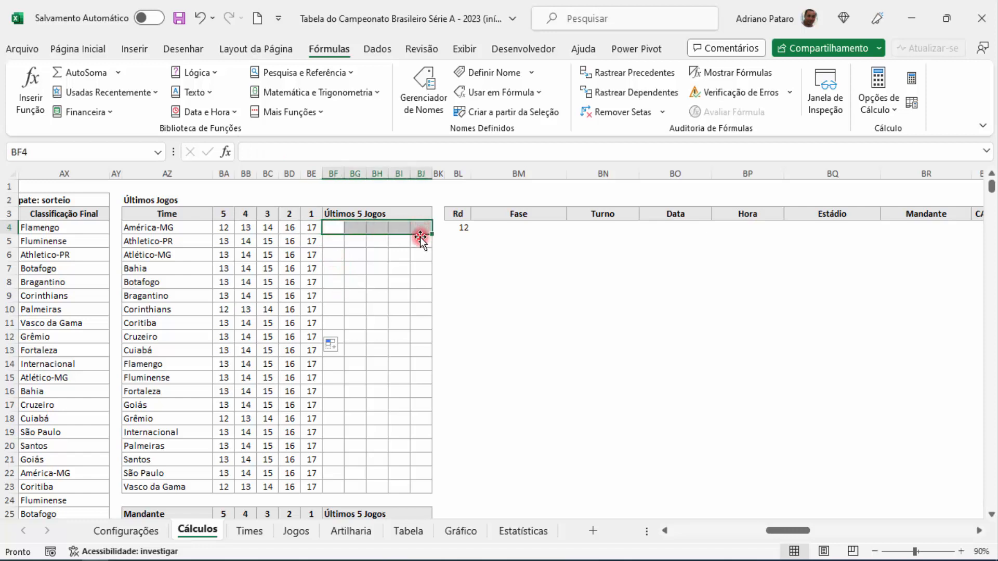
pyautogui.click(507, 272)
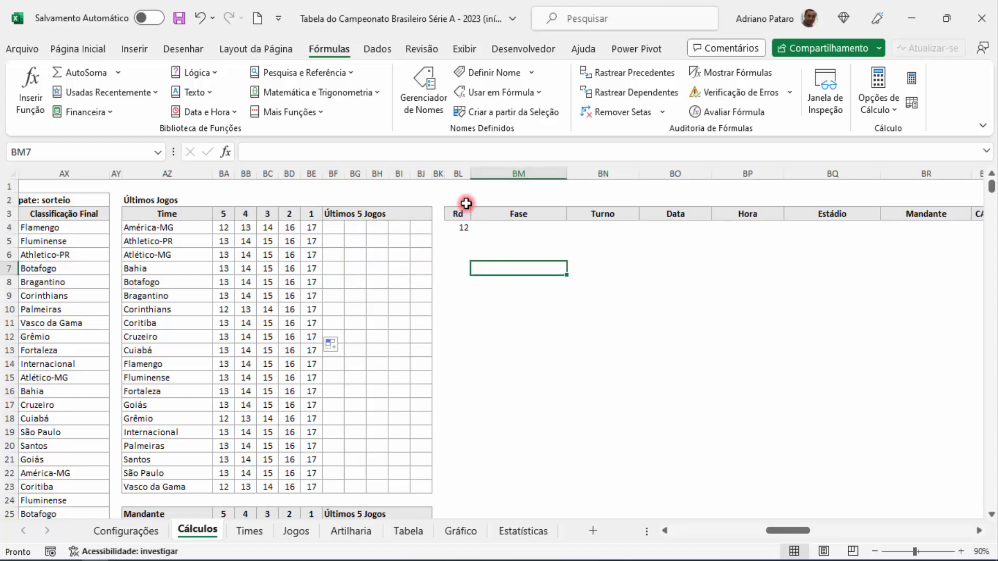
# Step: Delete columns BL through CO, which hold the auxiliary games table between Últimos Jogos and Gráfico
pyautogui.click(458, 174)
pyautogui.moveTo(457, 174); pyautogui.dragTo(685, 186)
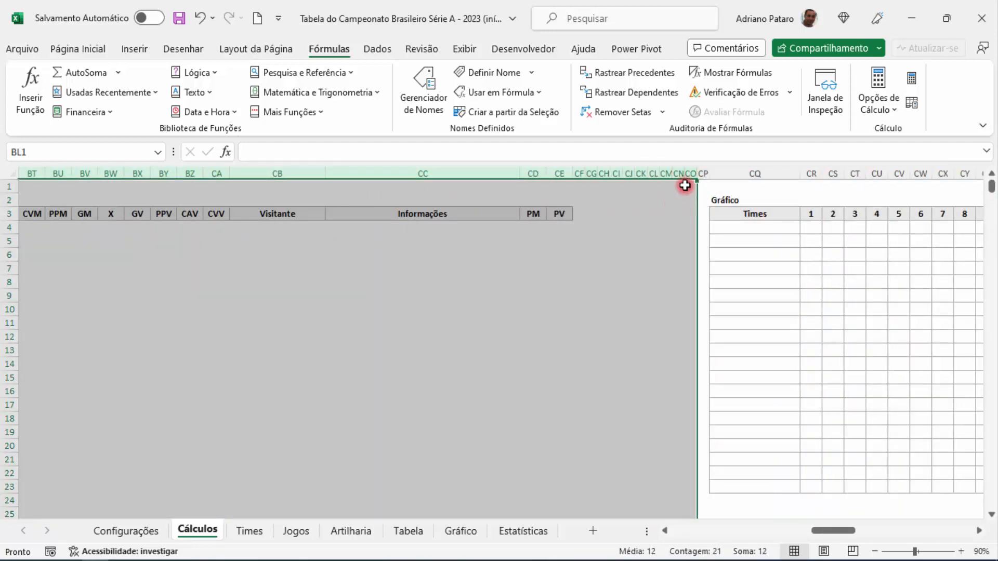
pyautogui.rightClick(678, 168)
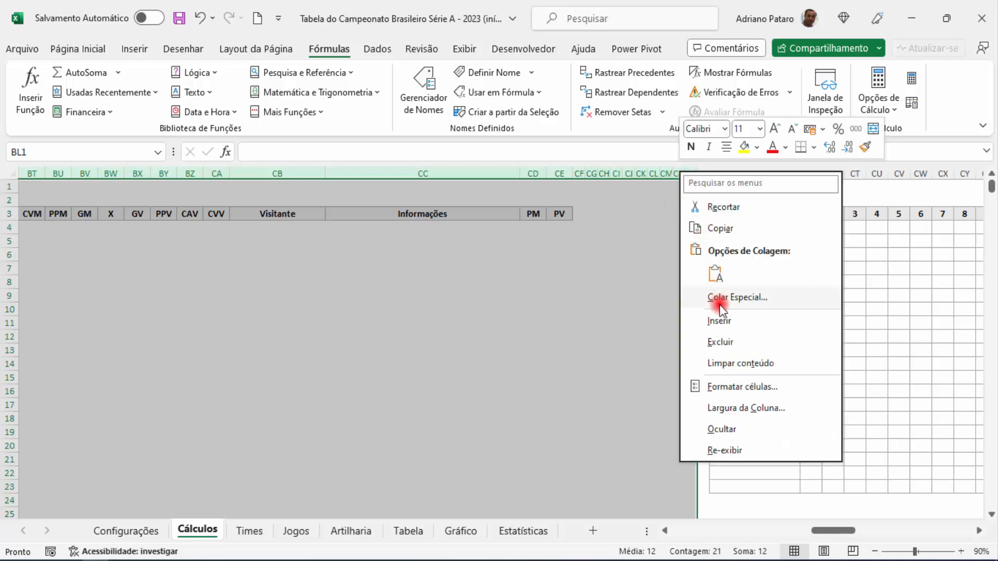
pyautogui.click(725, 342)
pyautogui.hotkey('ctrl', 'z')
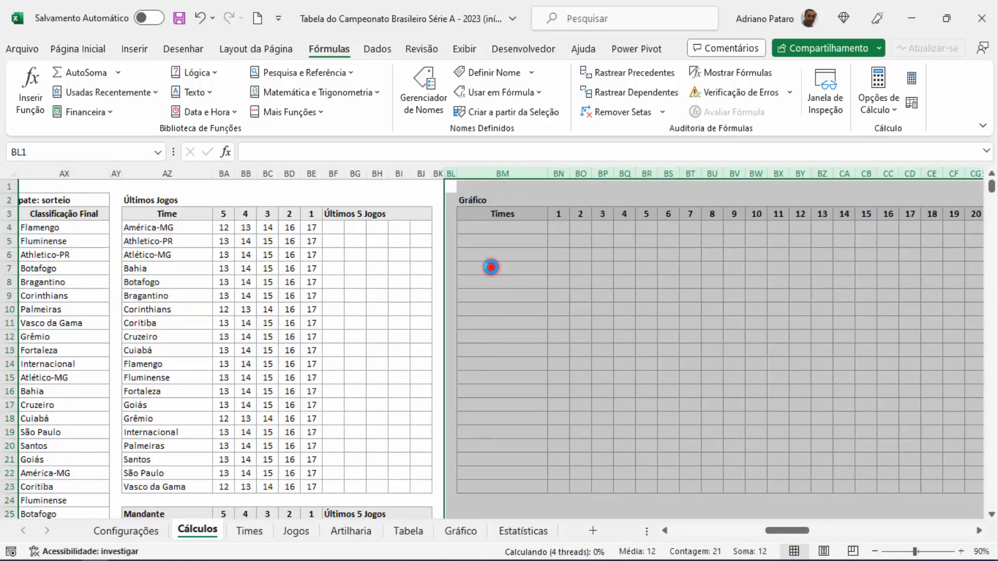
# Step: Delete the extra blank column BL before the Gráfico table, select BF4 and save the workbook
pyautogui.click(452, 174)
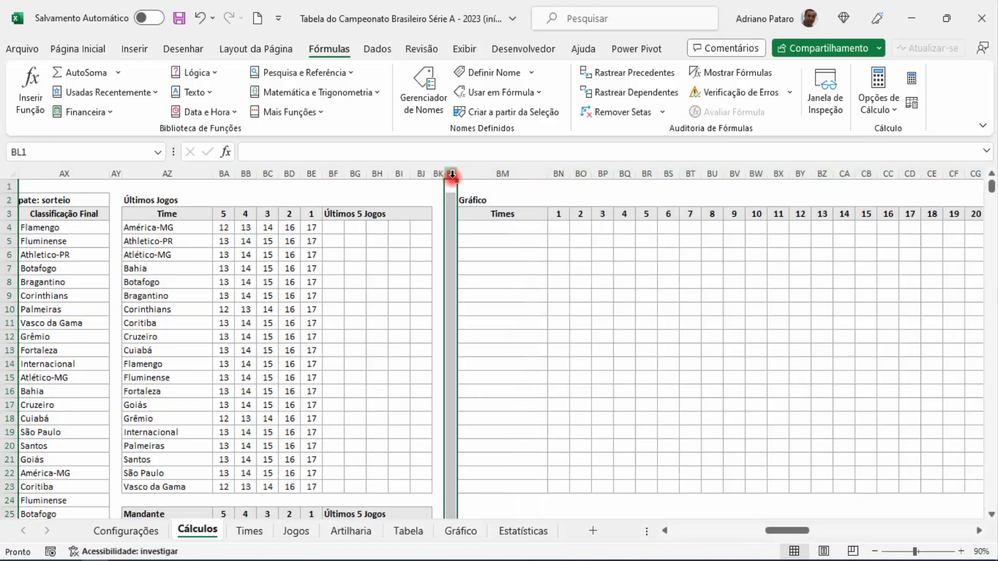
pyautogui.rightClick(452, 174)
pyautogui.click(507, 348)
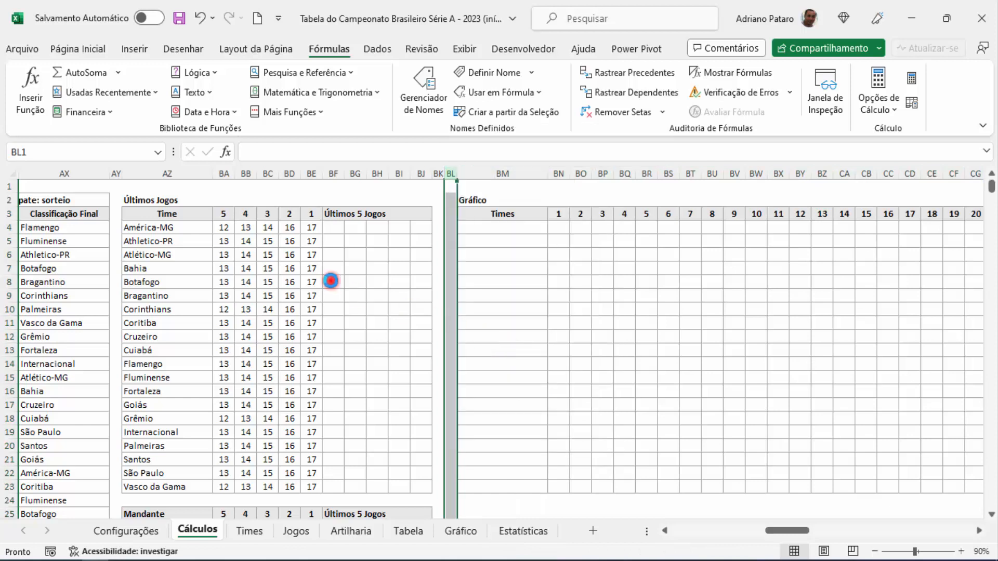
pyautogui.click(330, 225)
pyautogui.hotkey('ctrl', 's')
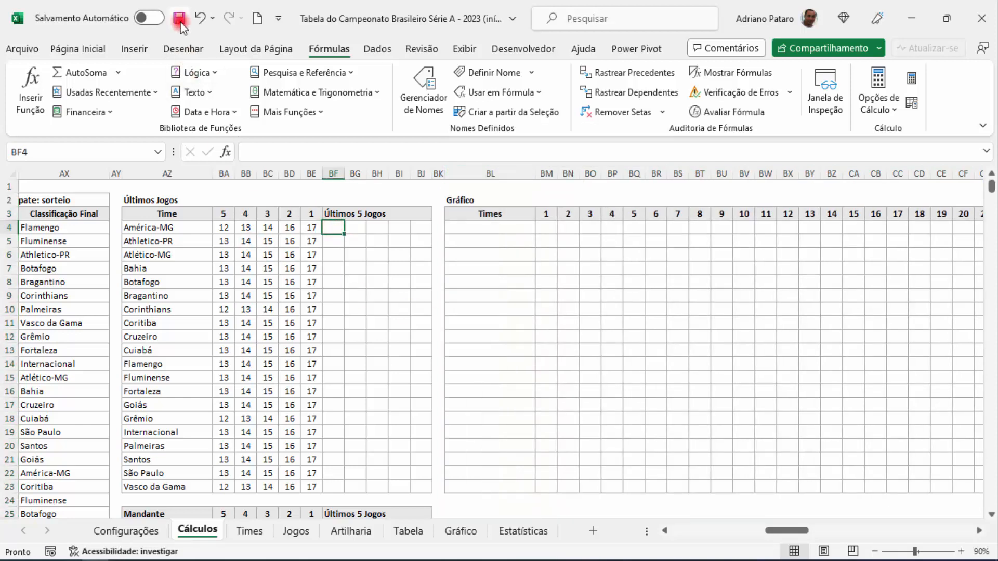